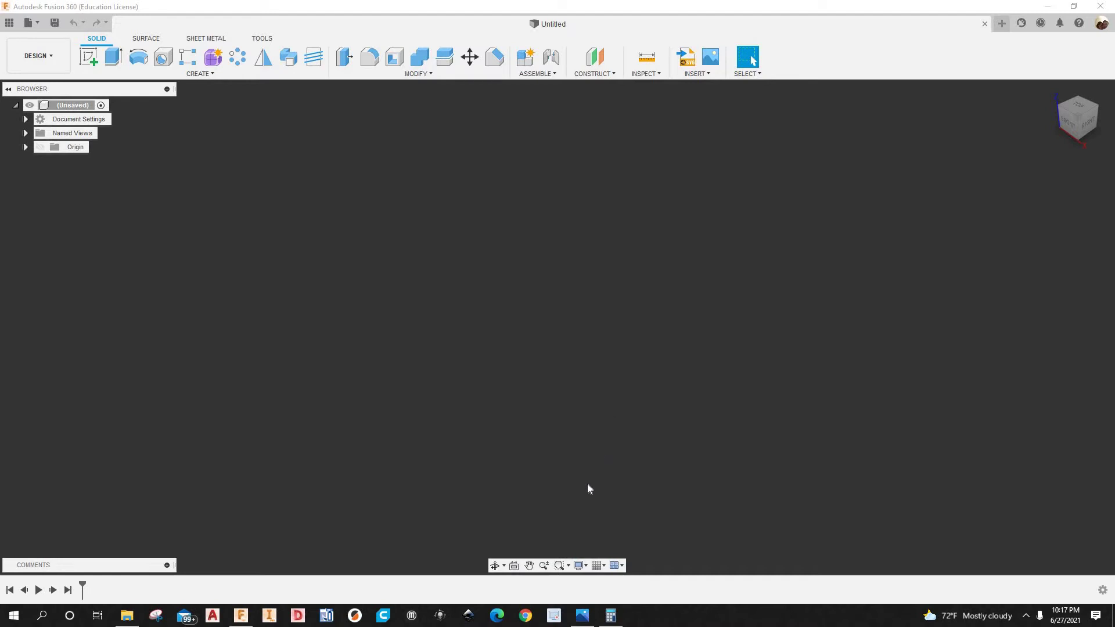
Check the reference drawing, start a sketch on the horizontal origin plane and draw a 3.5 in diameter circle centred on the origin
left_click(588, 620)
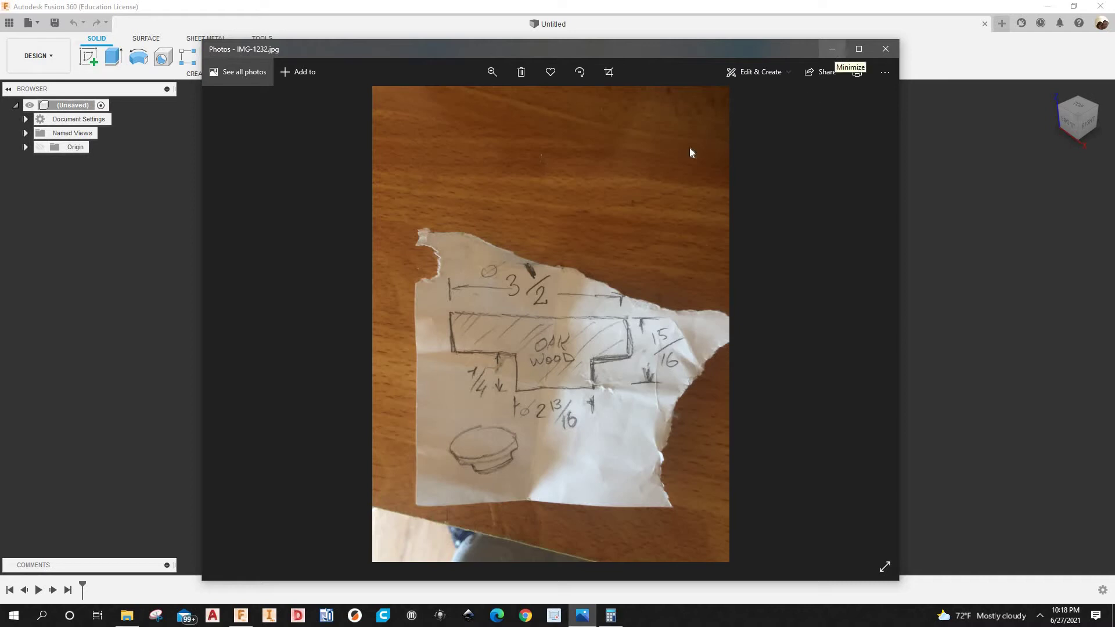
left_click(83, 84)
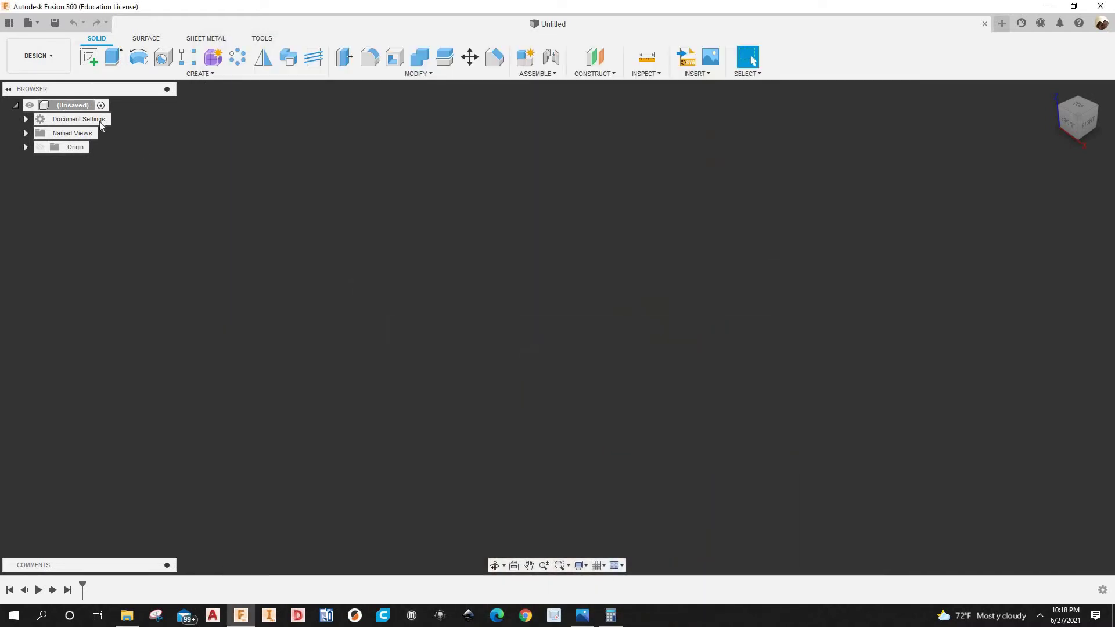
left_click(89, 62)
left_click(617, 334)
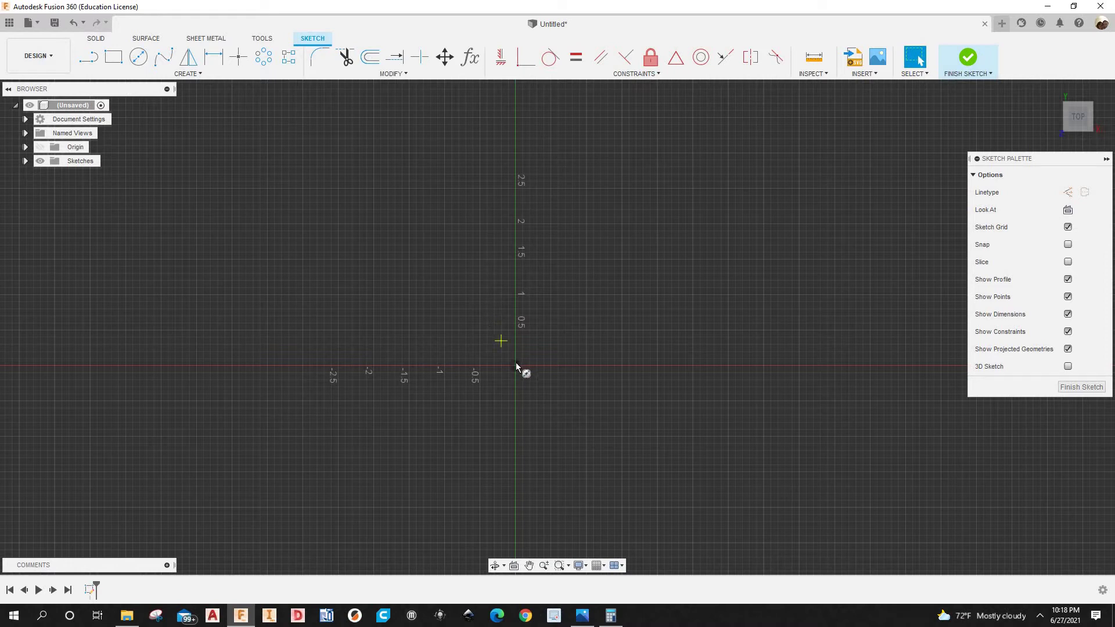
key("c")
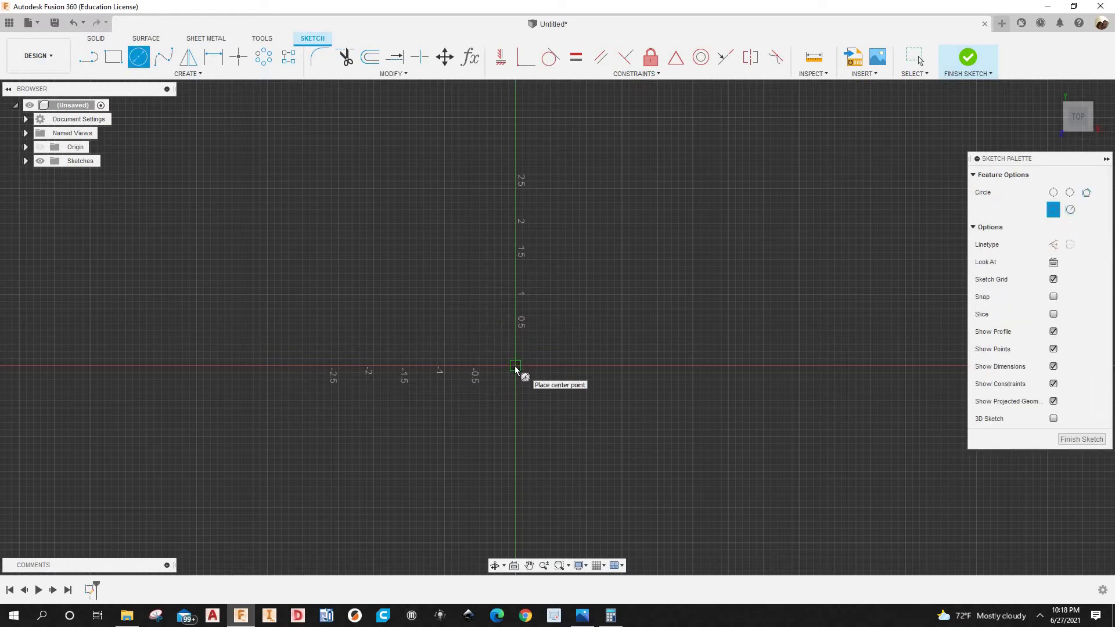
left_click(514, 365)
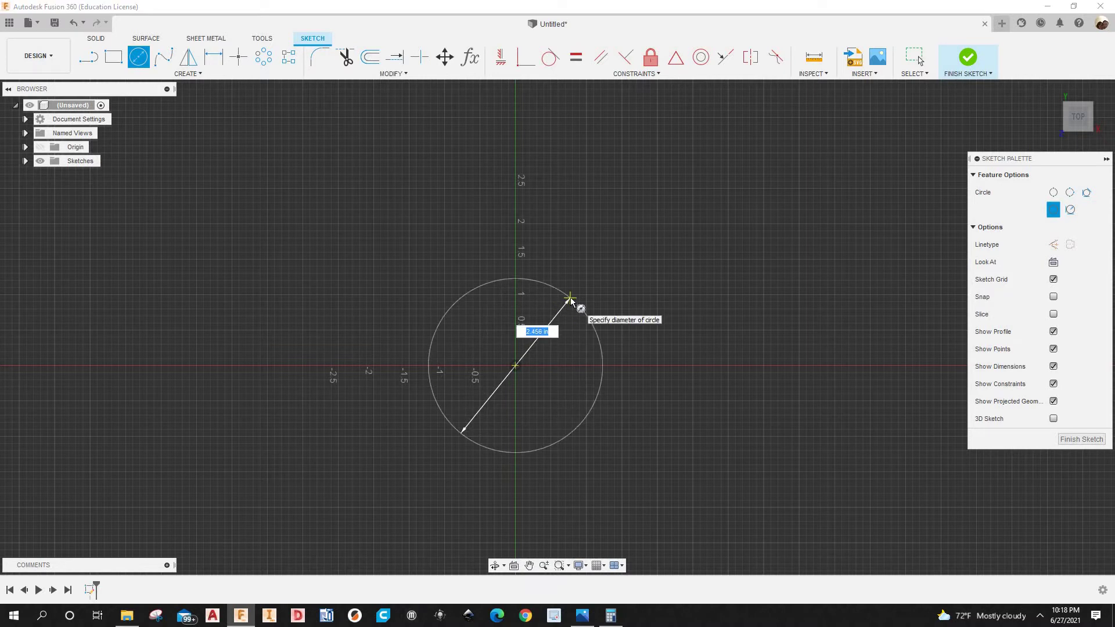
type("3.5")
key("Return")
key("Escape")
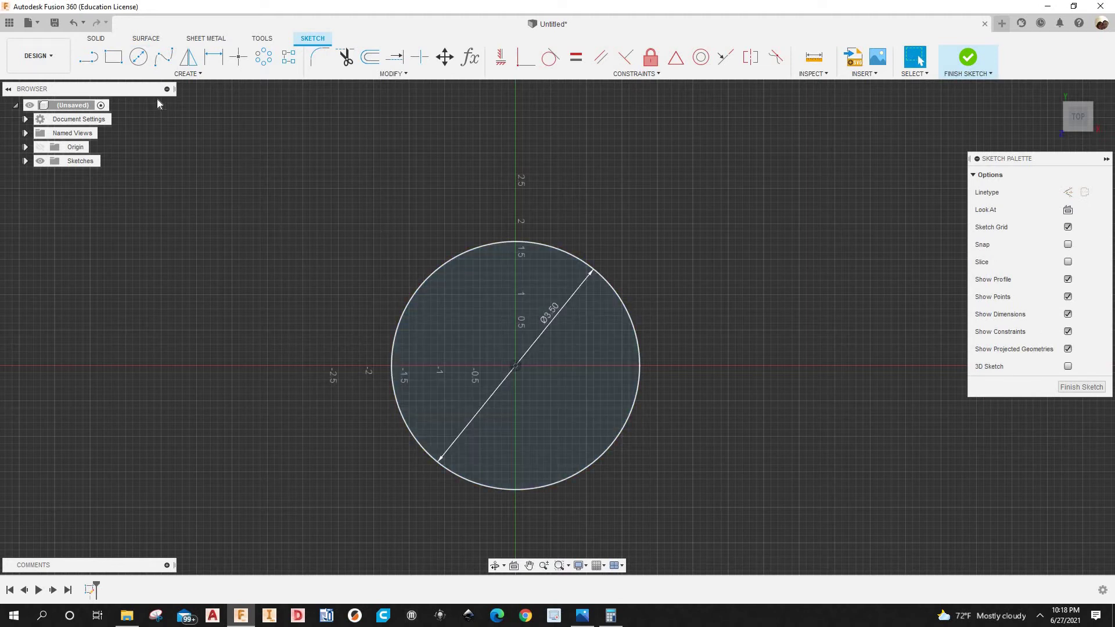
Consult the reference drawing again and draw a concentric circle 2.8125 in in diameter at the origin
left_click(582, 619)
left_click(150, 127)
key("c")
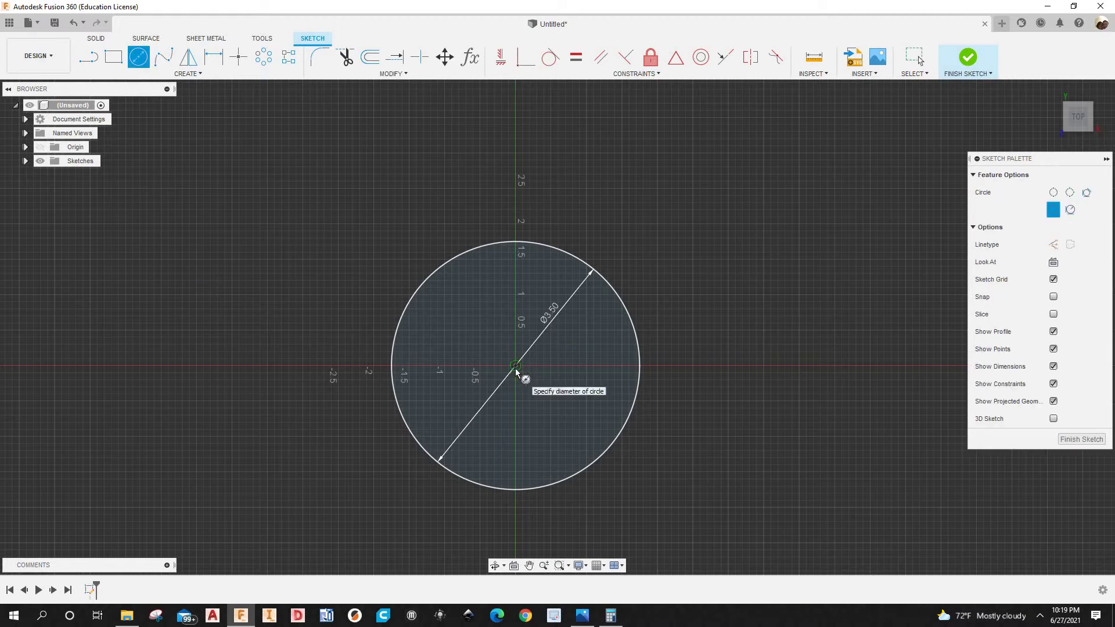
left_click(515, 365)
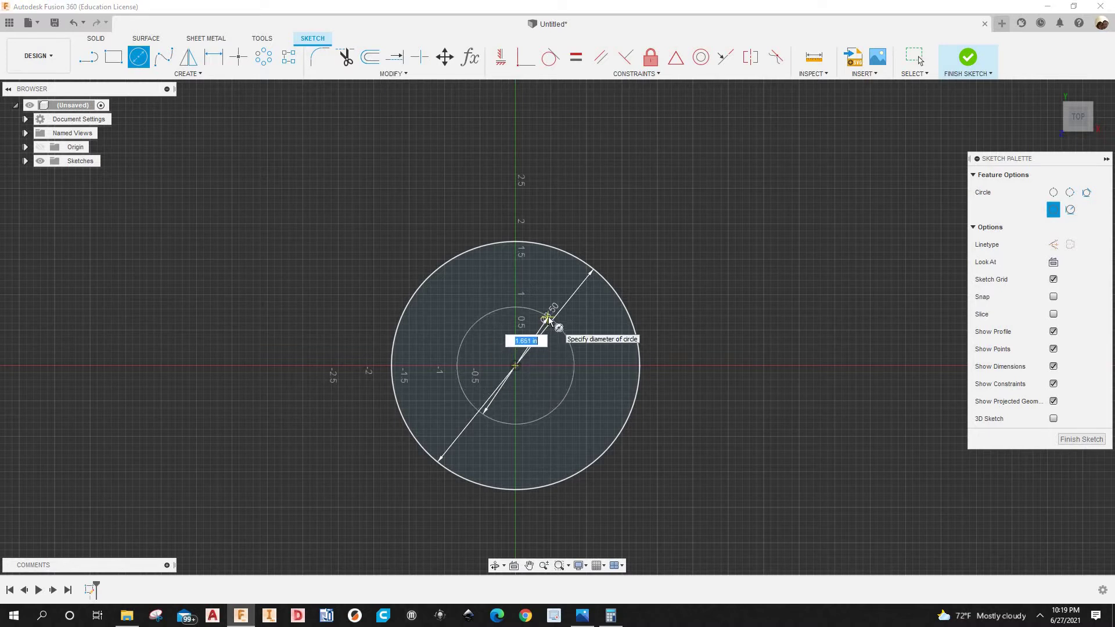
type("2.8125")
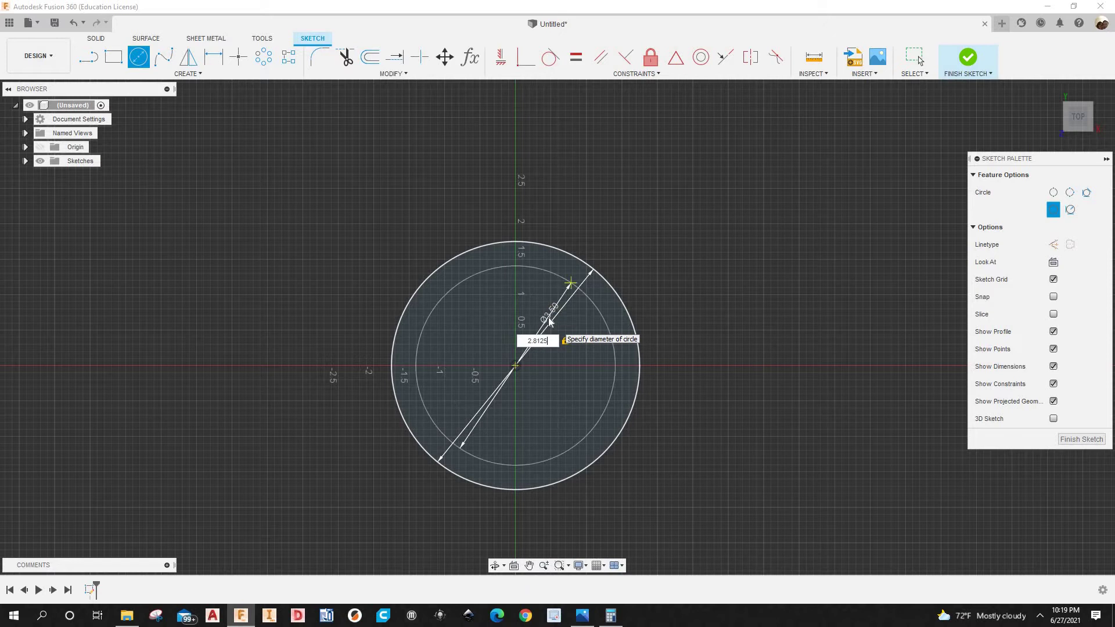
key("Return")
key("Escape")
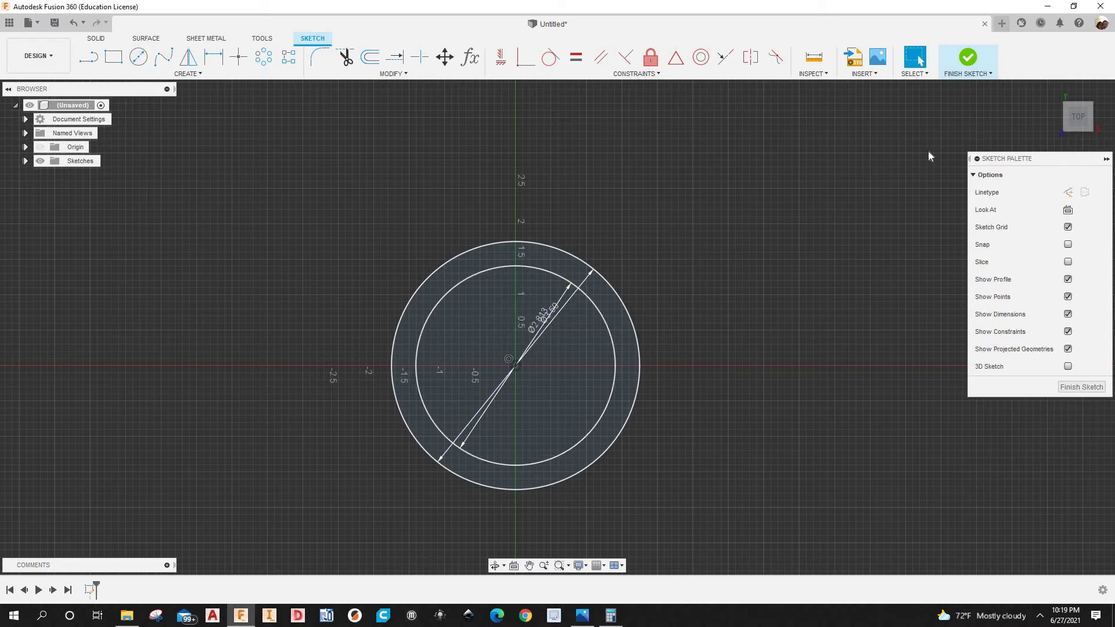
Start an Extrude of both the inner circle and outer ring profiles, pulling them downward about 0.365 in
scroll(687, 247, "up", 2)
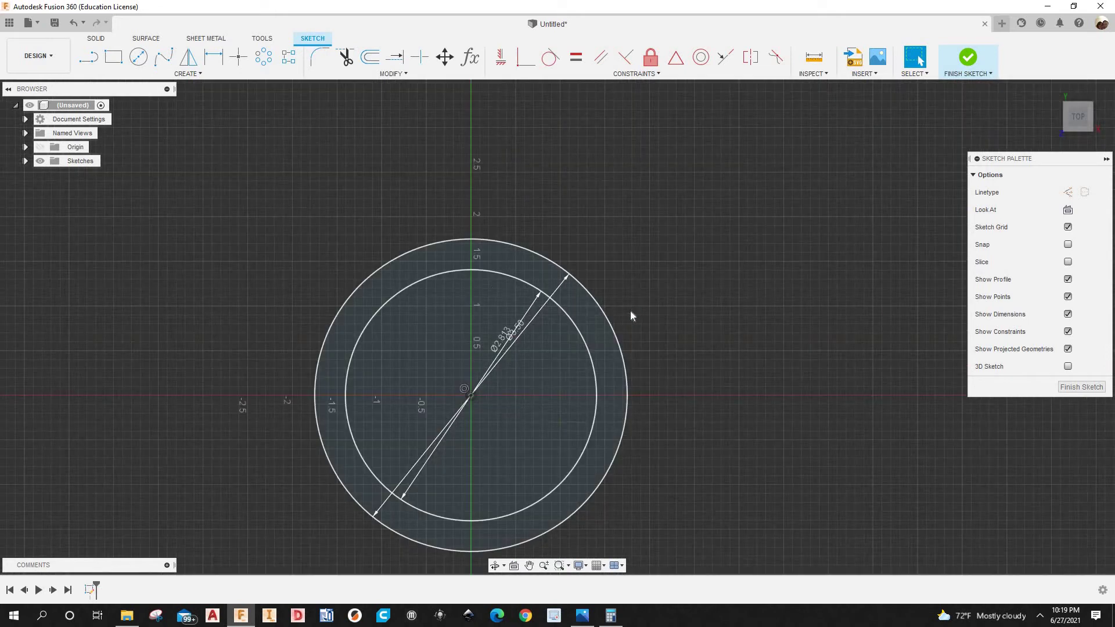
scroll(615, 308, "down", 2)
scroll(817, 200, "up", 2)
scroll(867, 172, "down", 3)
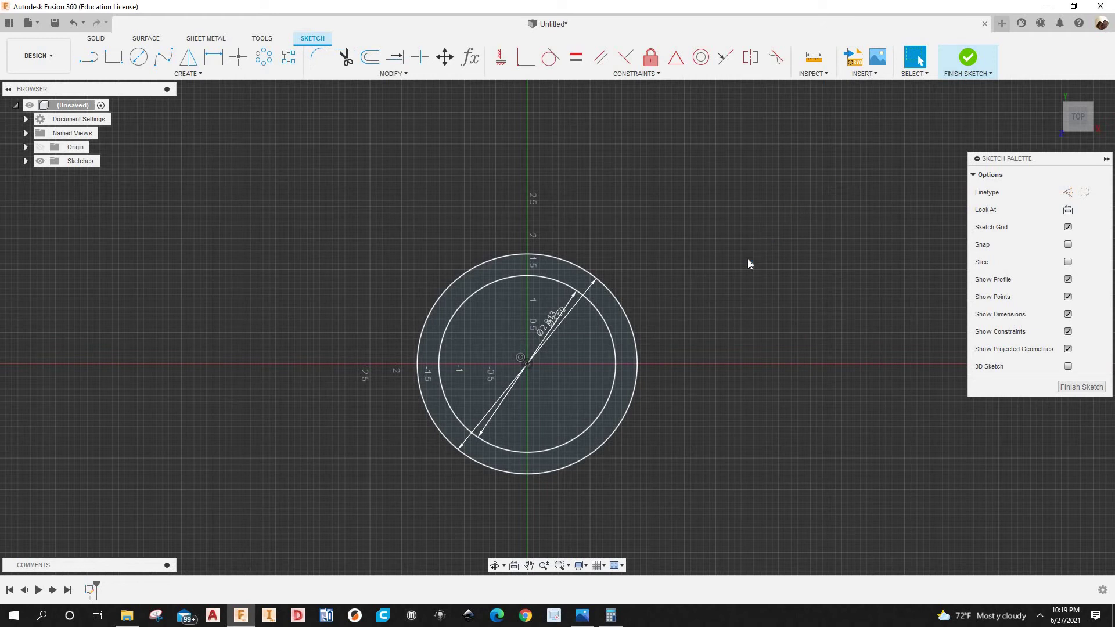
key("e")
left_click(606, 300)
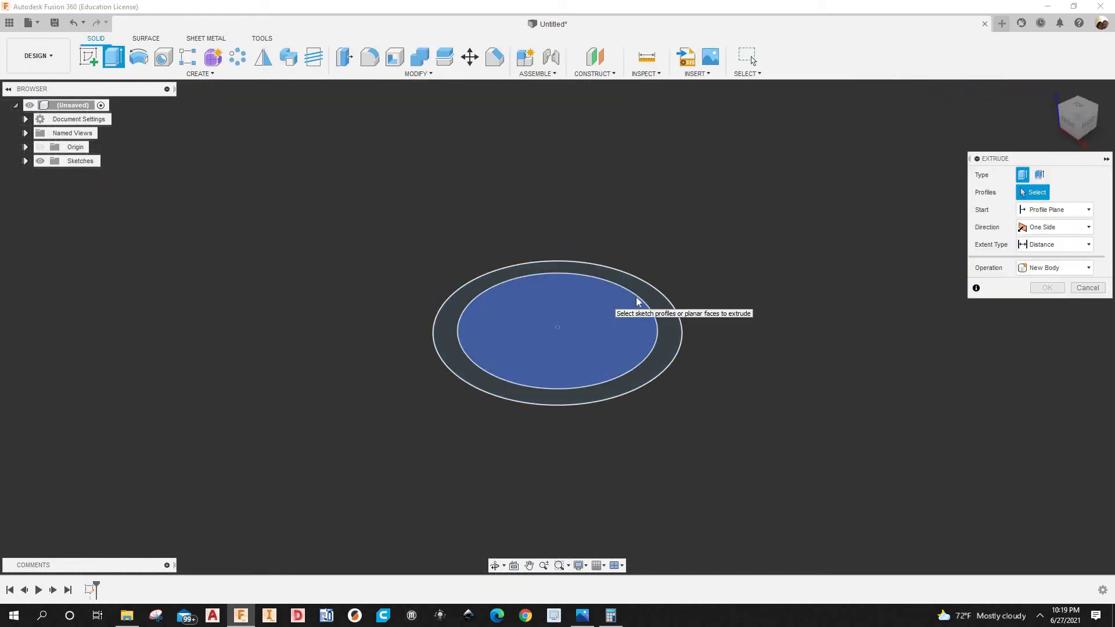
left_click(632, 361)
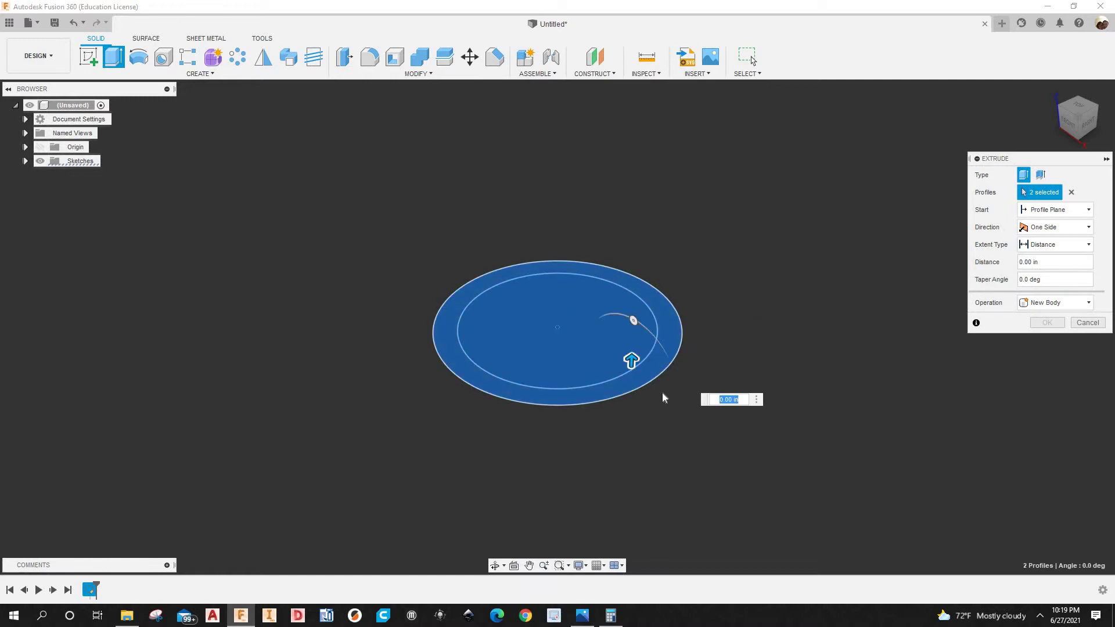
left_click_drag(631, 361, 688, 431)
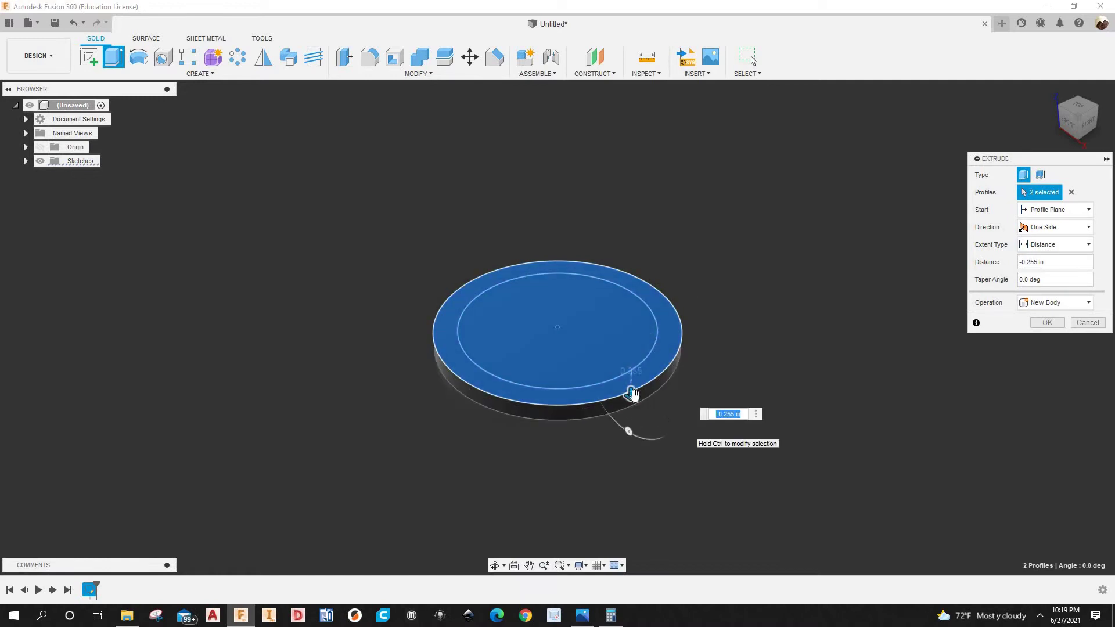
left_click_drag(630, 398, 750, 446)
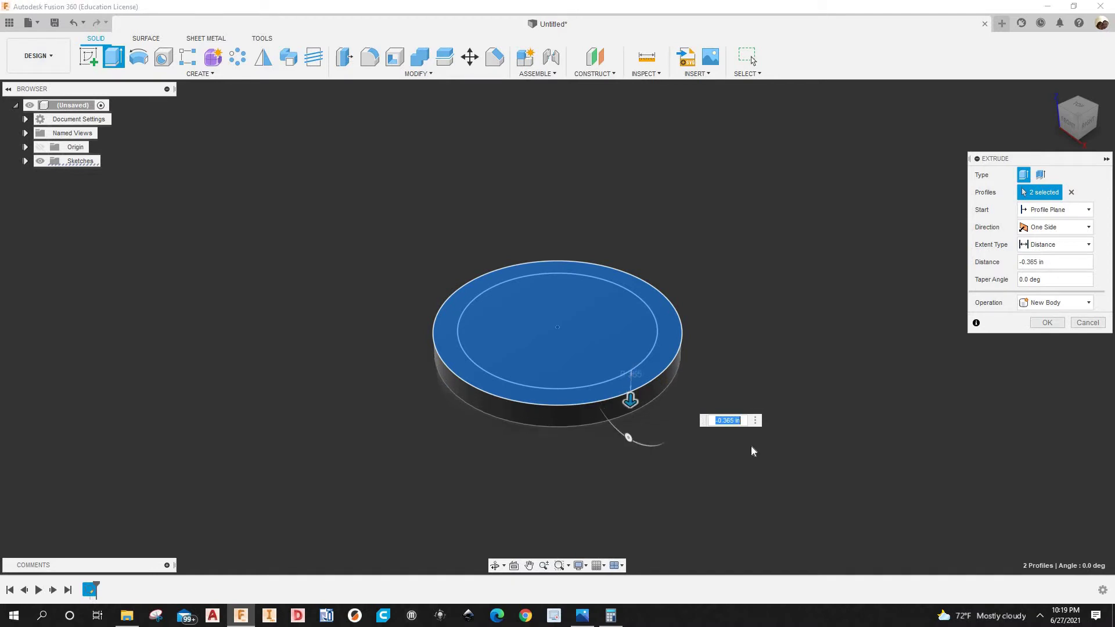
Read the heights on the reference drawing and calculate the upper disc's thickness as 0.9375 minus 0.25 in Calculator
left_click(590, 622)
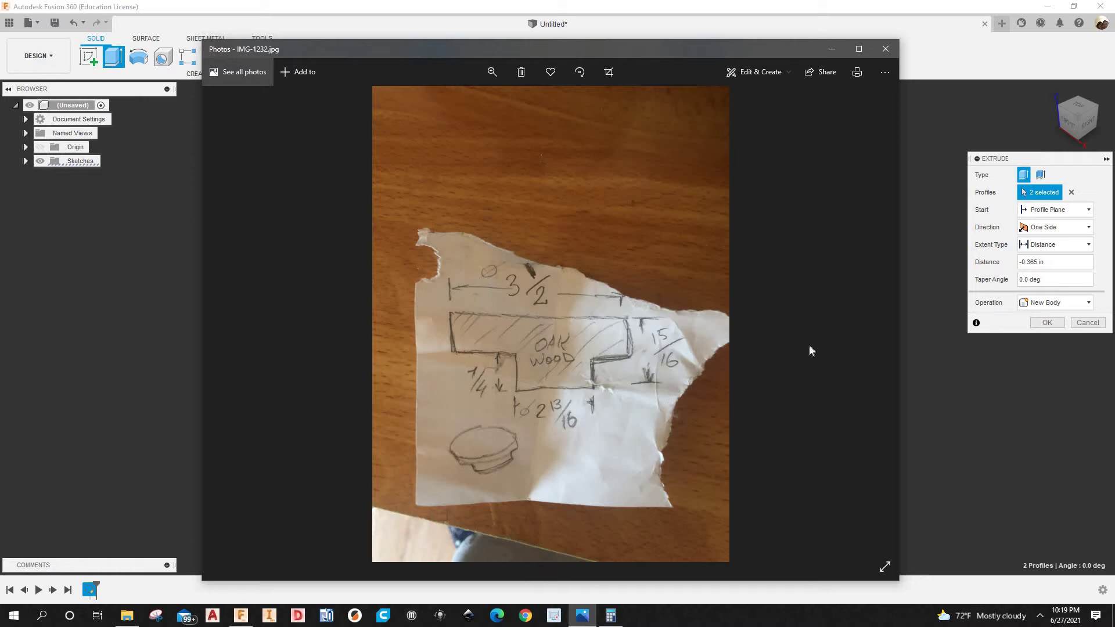
left_click(611, 617)
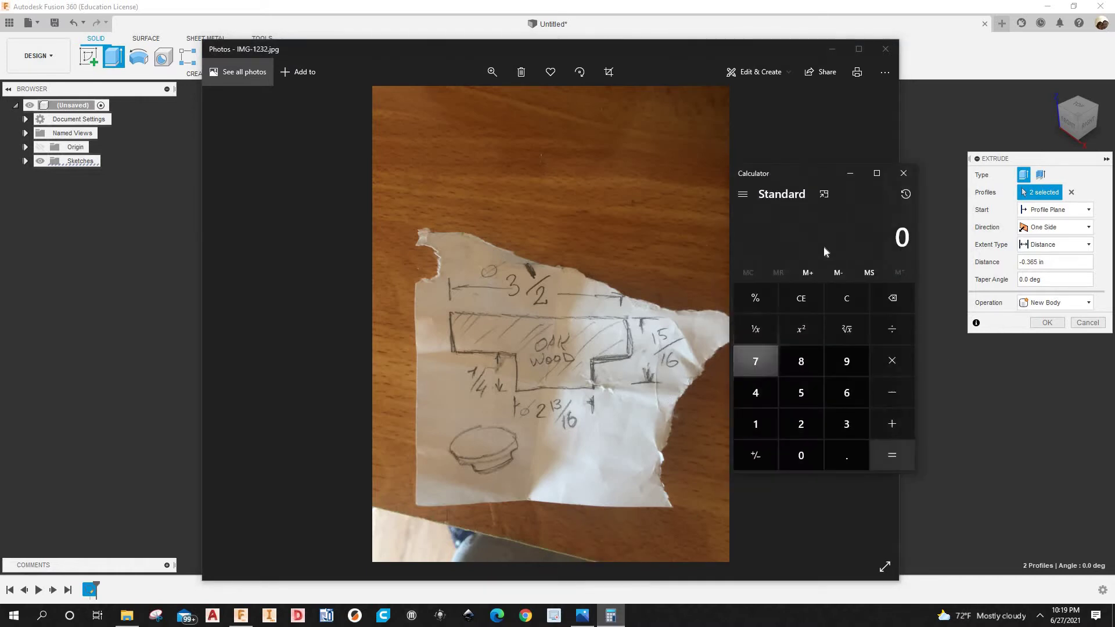
type(".")
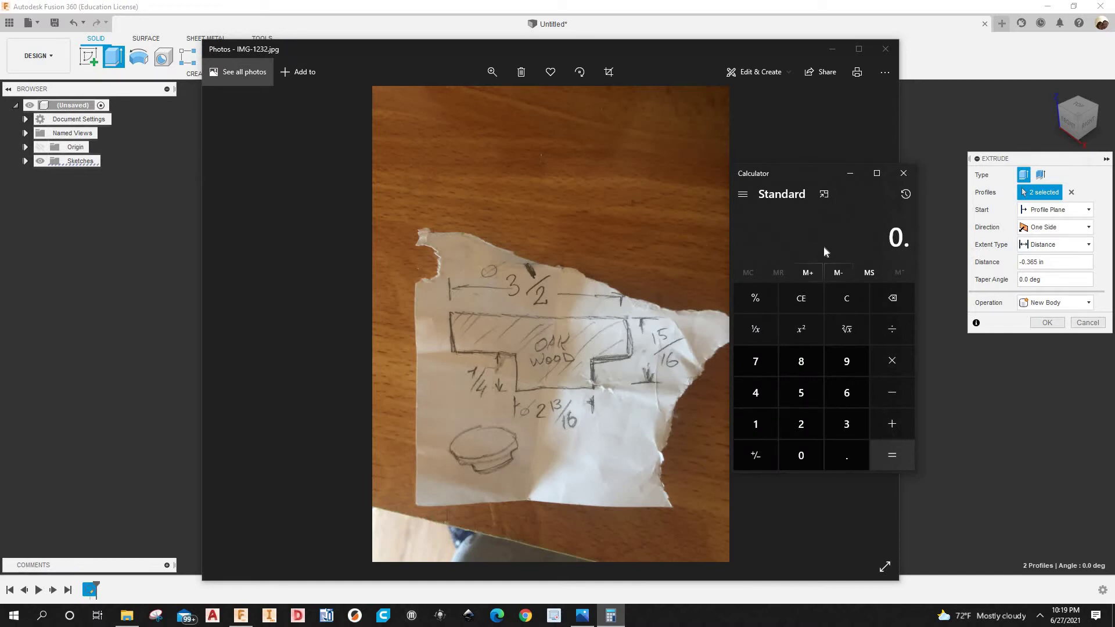
type("9375")
key("minus")
type(".25")
key("Return")
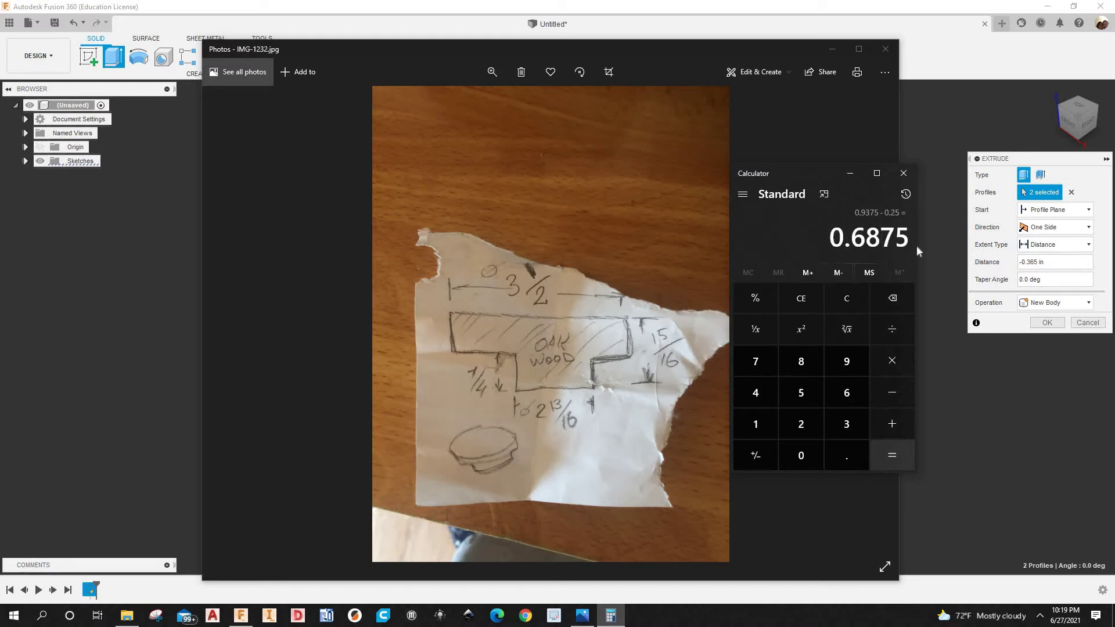
Return to Fusion 360, set the extrusion distance to -0.6875 in and create it as a new component
left_click(832, 49)
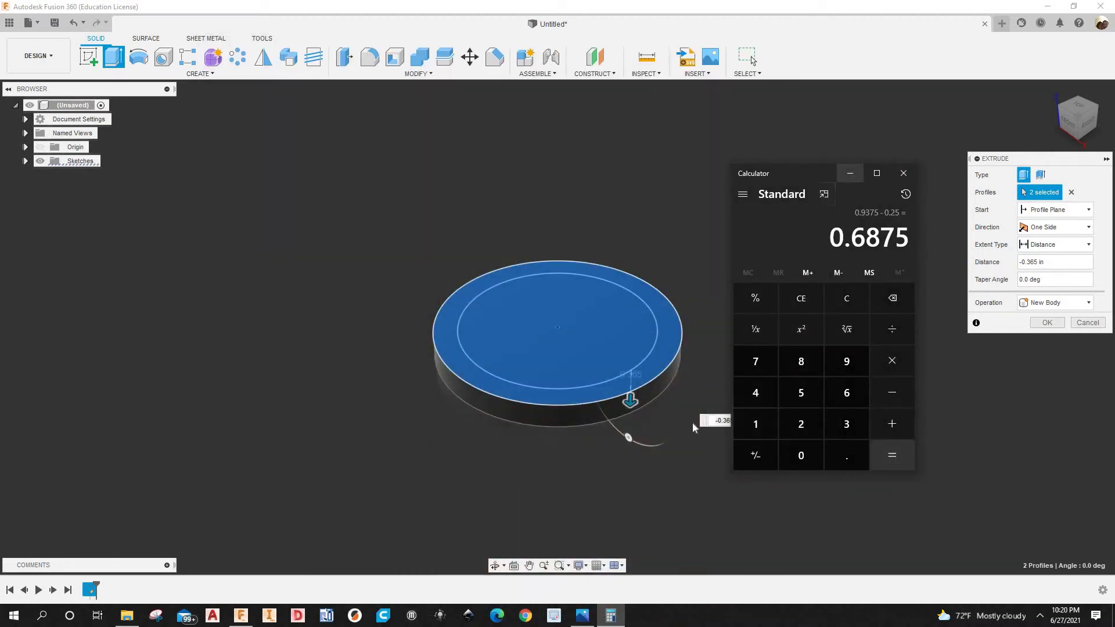
left_click(722, 420)
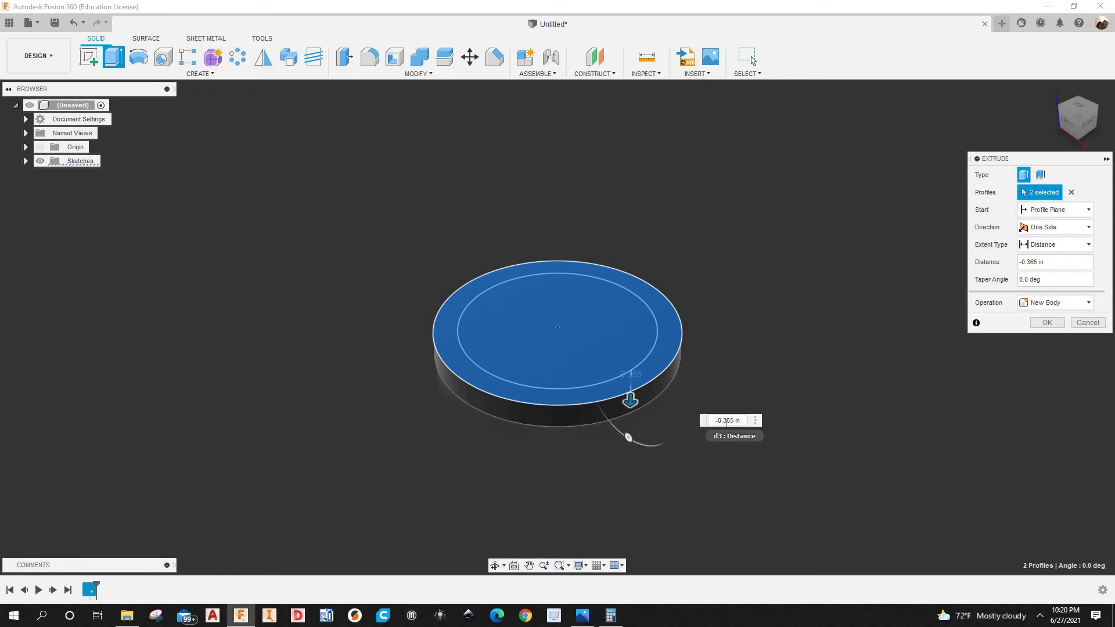
left_click_drag(740, 421, 707, 426)
type("-.6875")
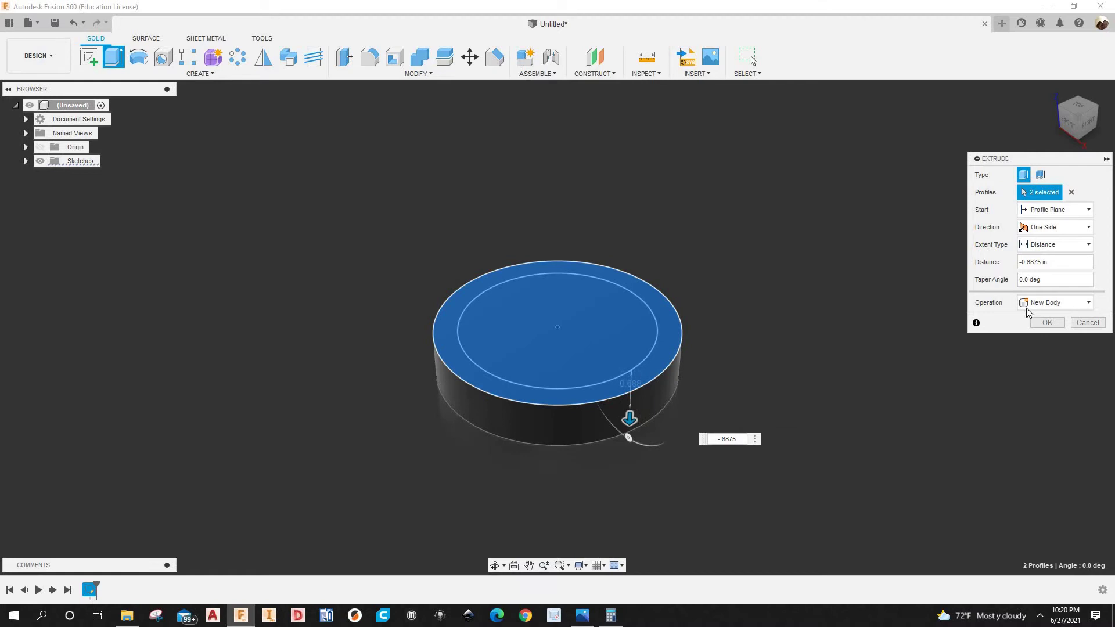
left_click(1027, 307)
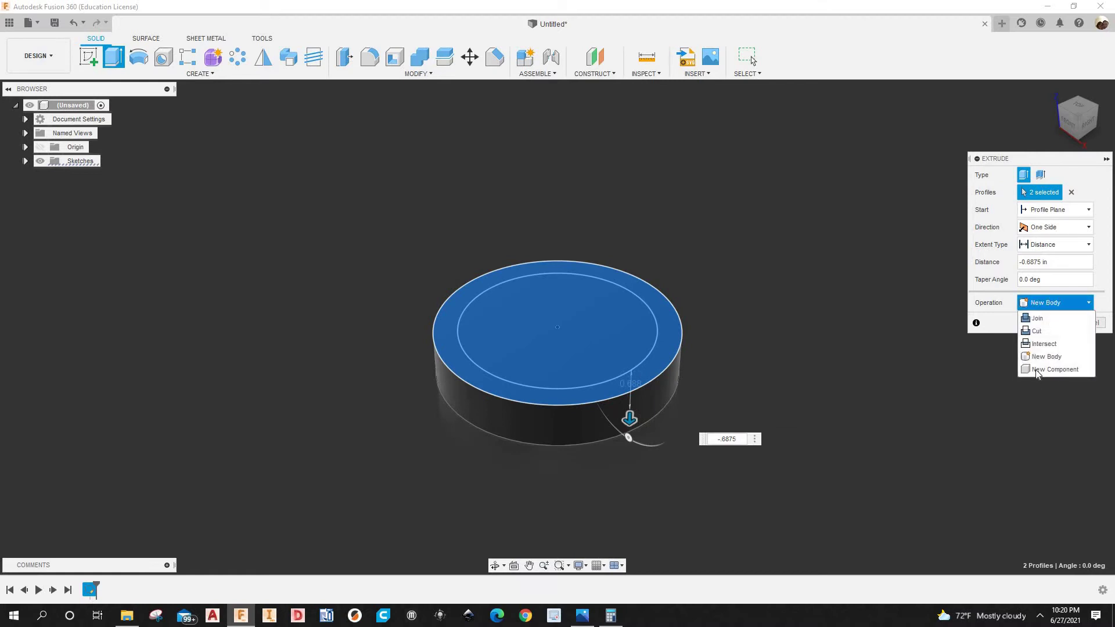
left_click(1039, 321)
left_click(1043, 323)
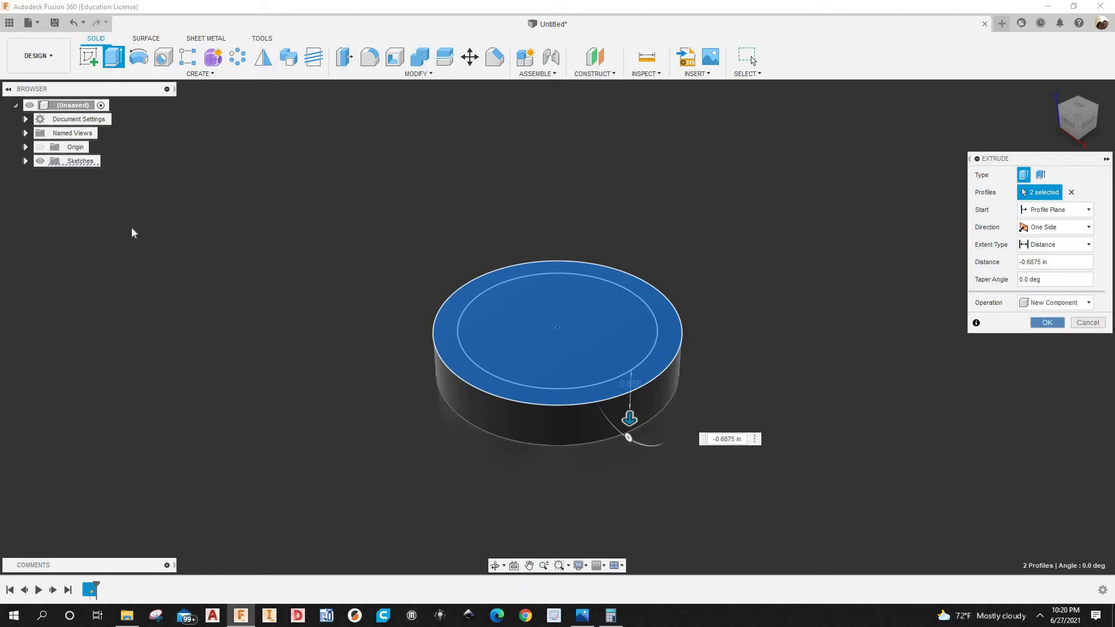
Show the circle sketch again and extrude its inner circle 0.25 in upward, joined to the disc, following the reference drawing
left_click(24, 161)
left_click(51, 175)
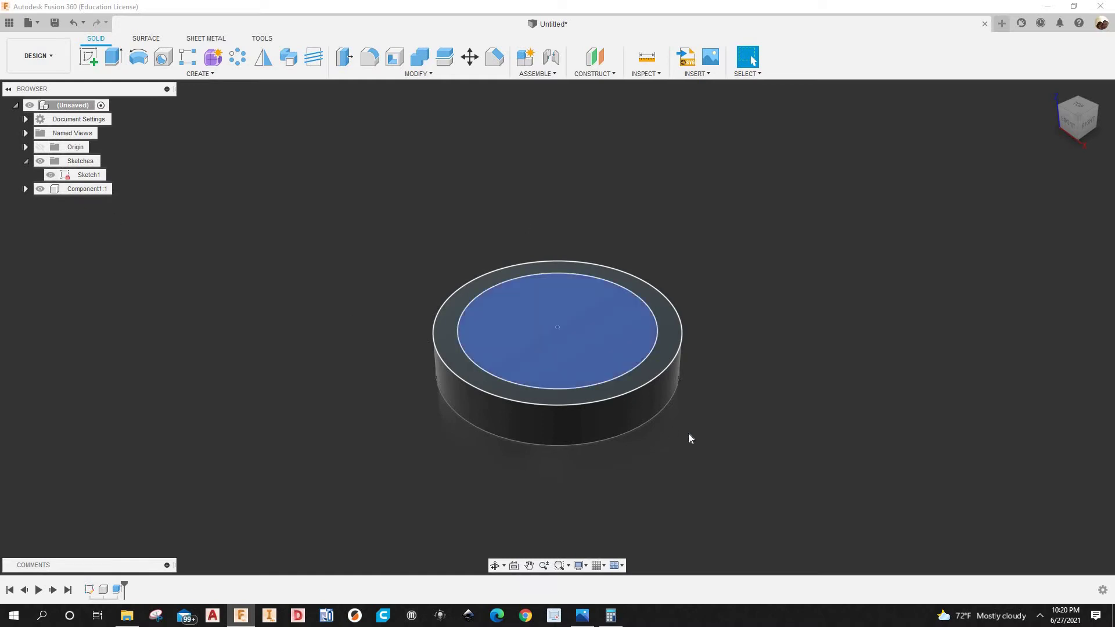
middle_click_drag(550, 323, 579, 320, "shift")
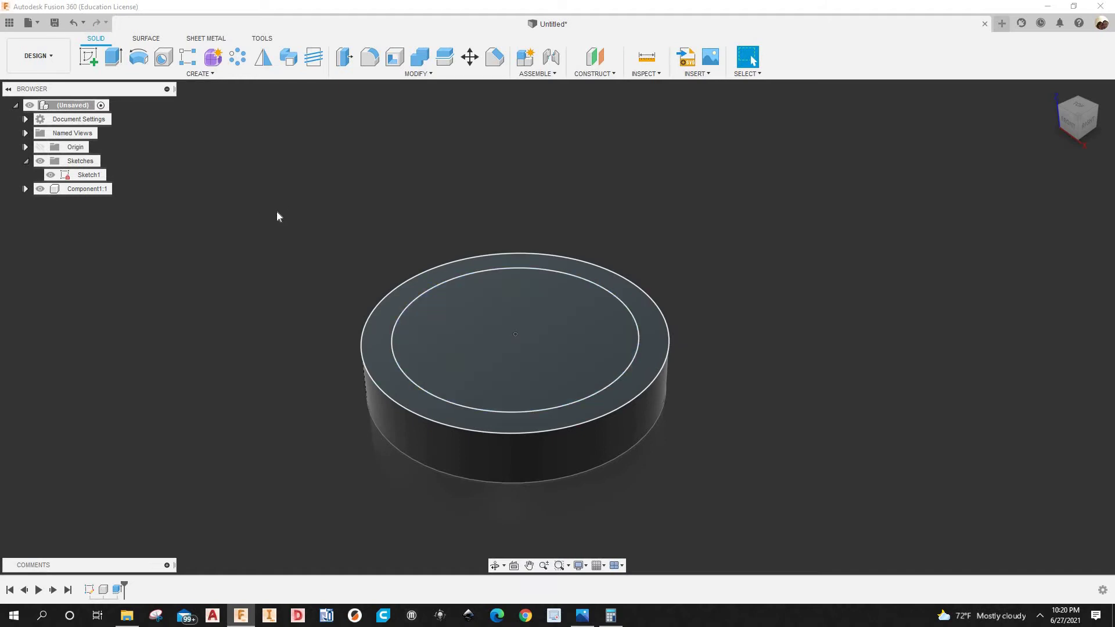
key("e")
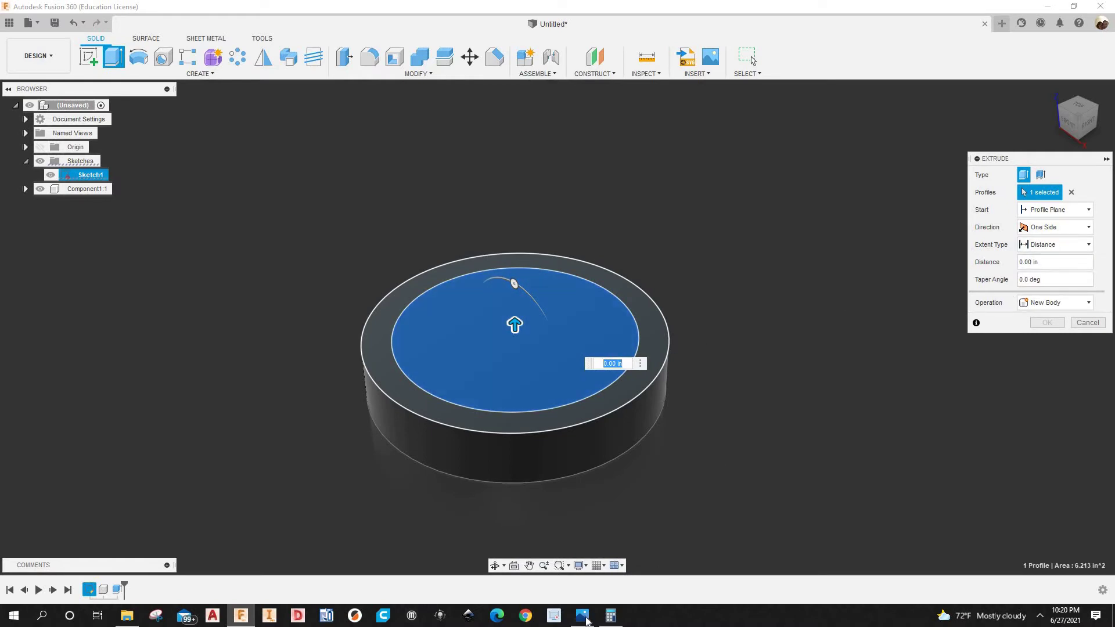
left_click(585, 619)
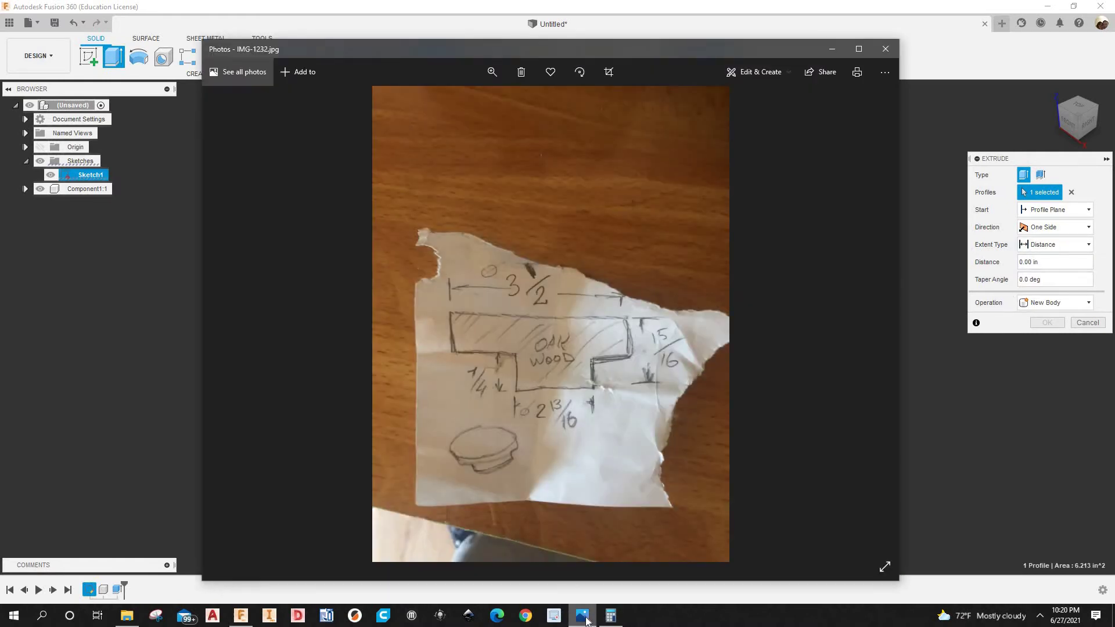
left_click(994, 306)
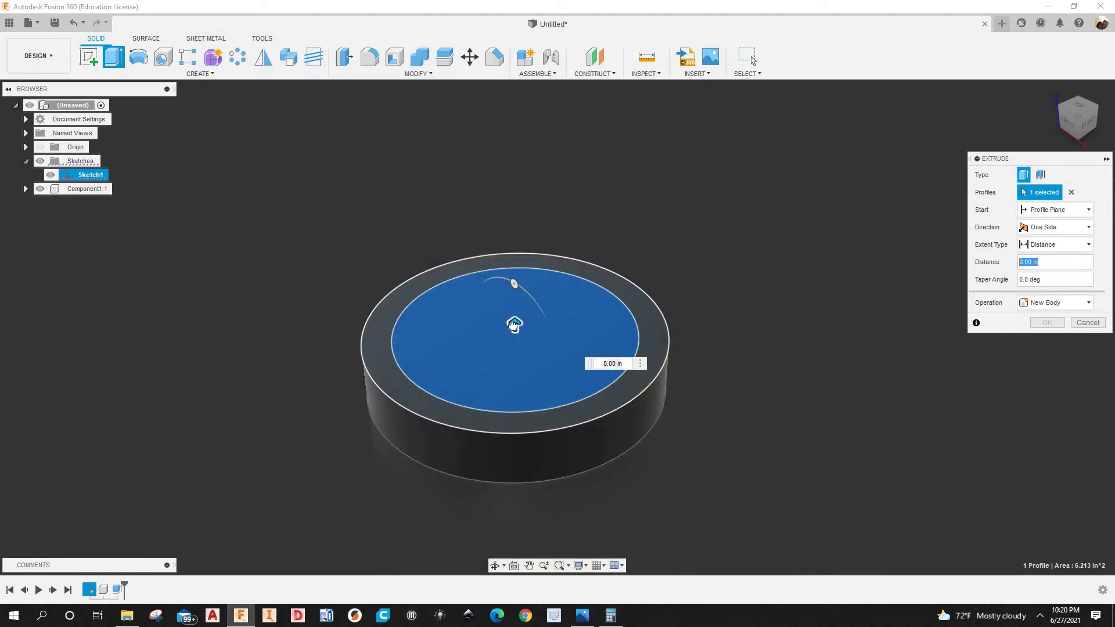
left_click_drag(515, 325, 514, 309)
left_click(589, 348)
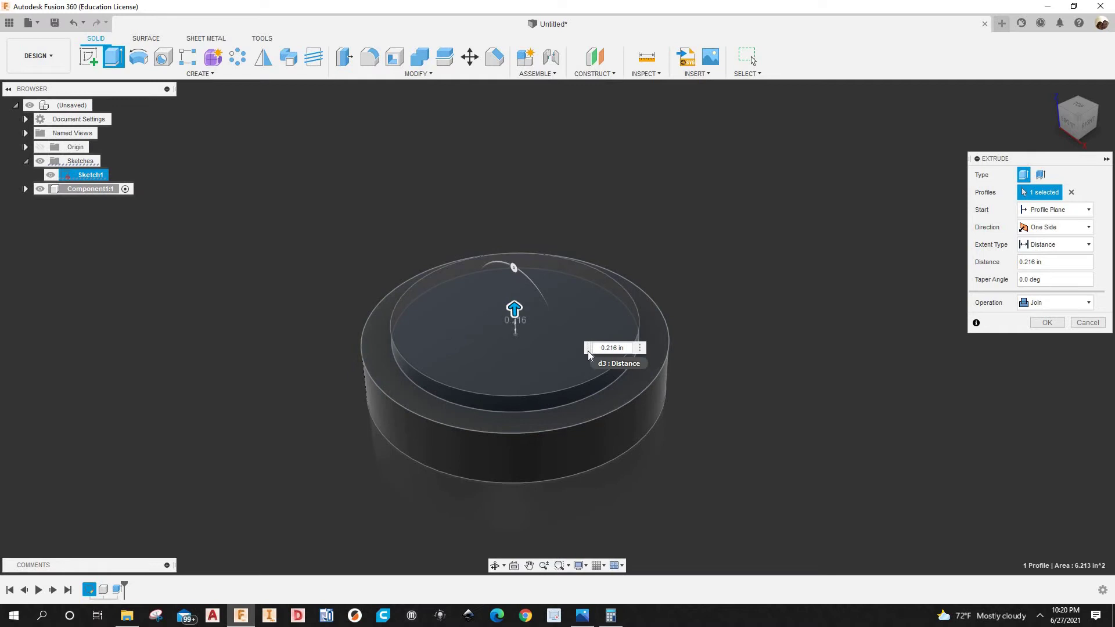
type(".25")
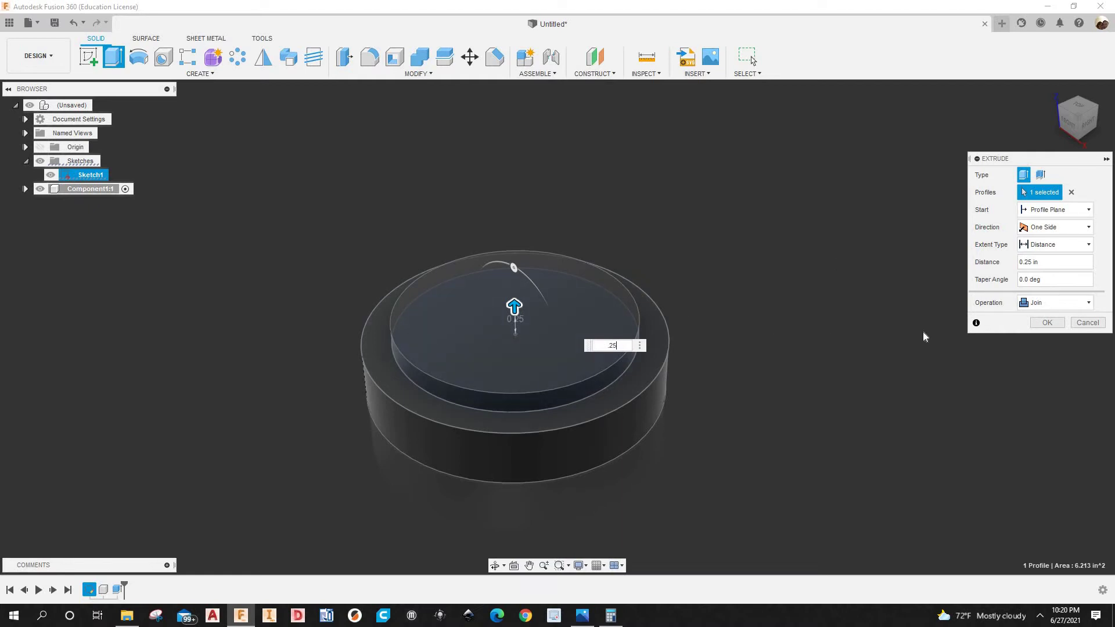
key("Return")
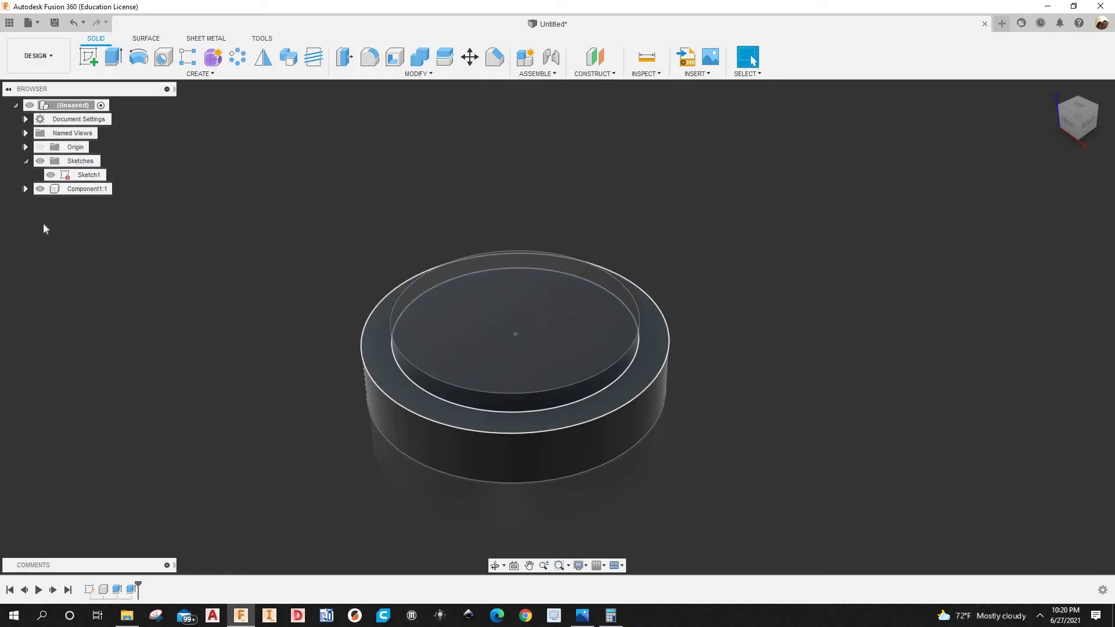
Hide the circle sketch and rename the new component to cap
left_click(52, 175)
left_click(25, 161)
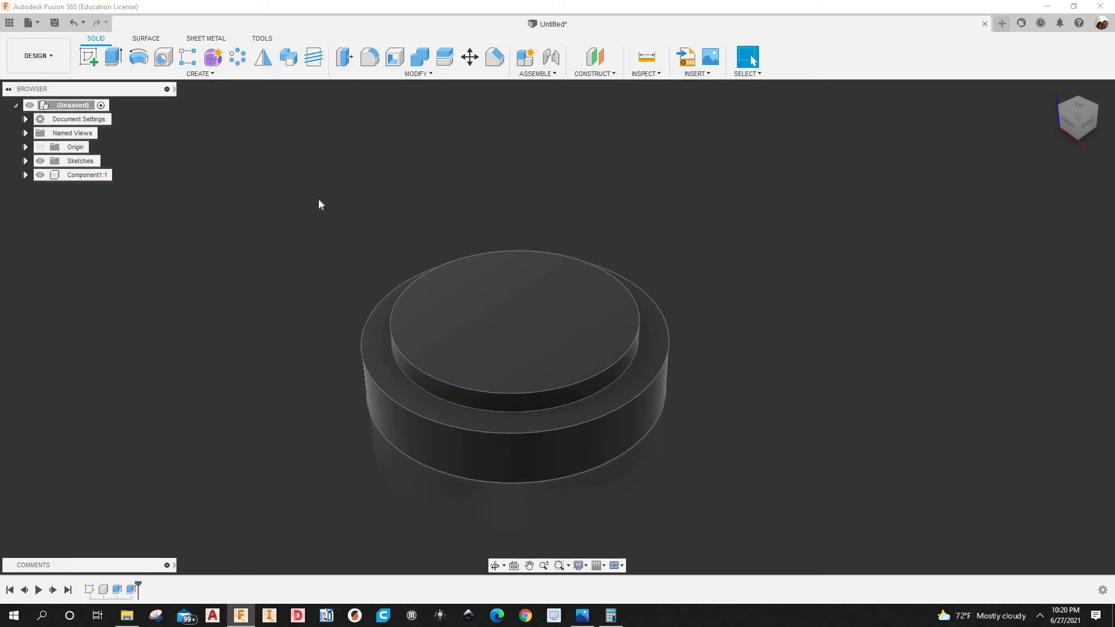
double_click(100, 177)
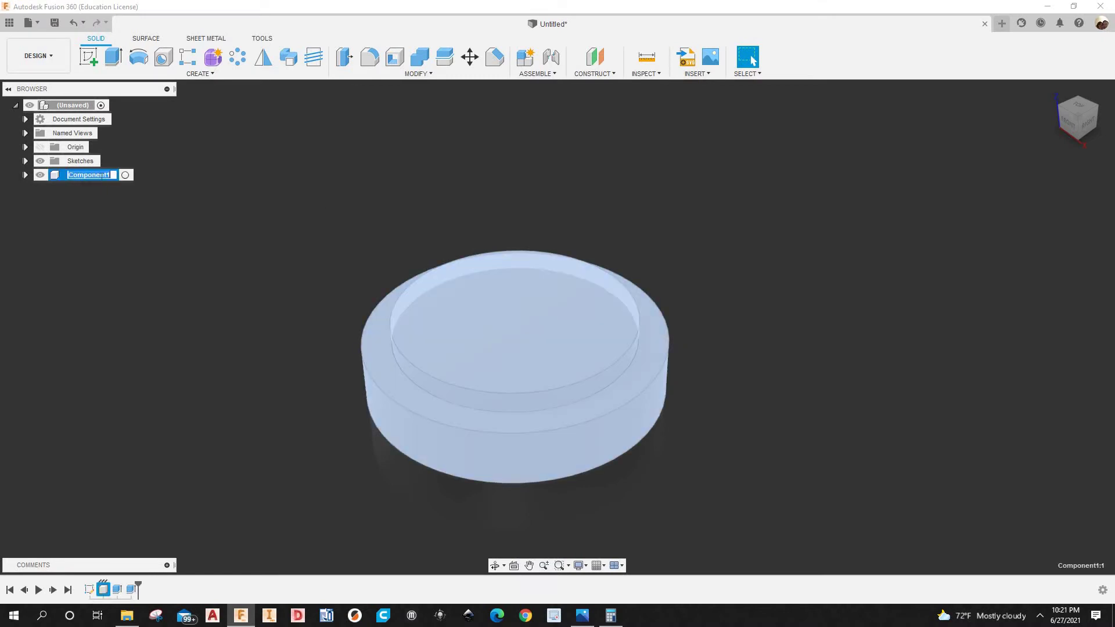
type("cap")
key("Return")
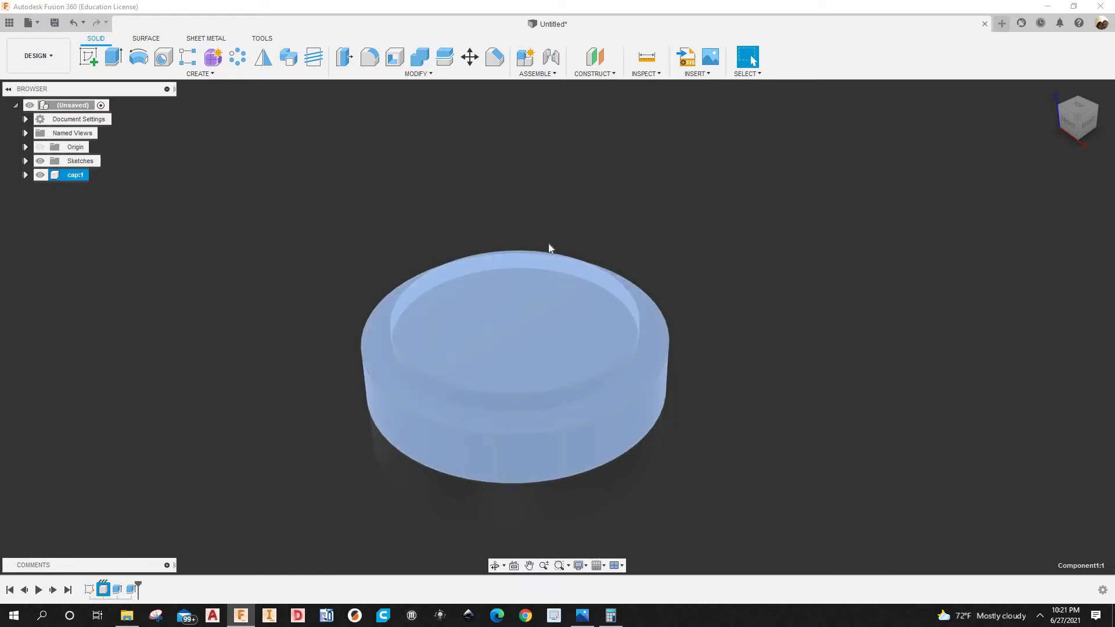
key("F6")
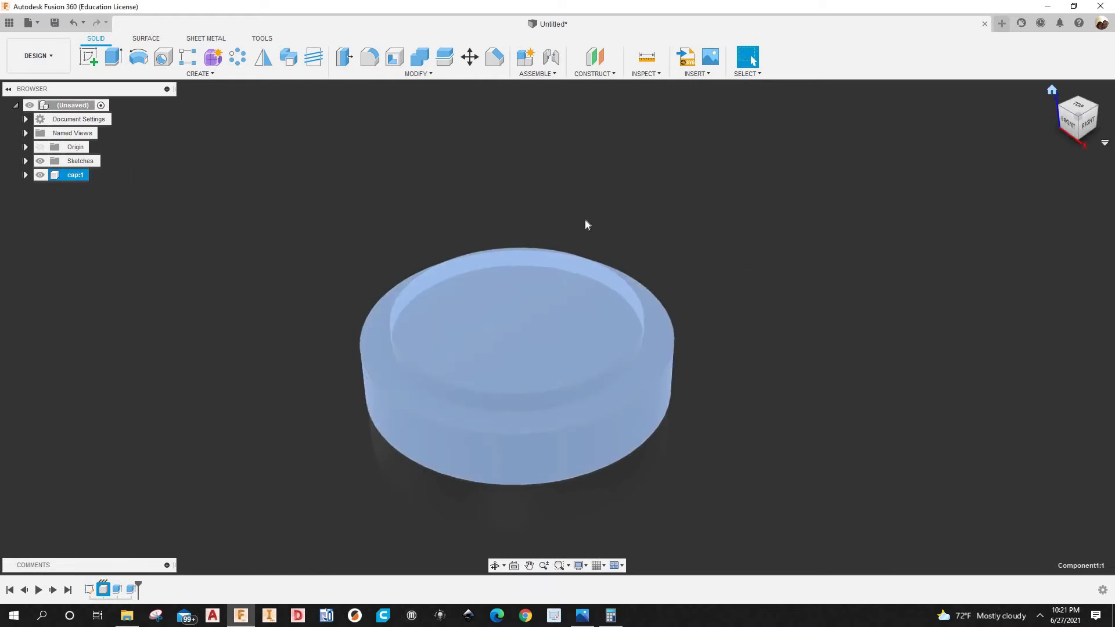
left_click(788, 313)
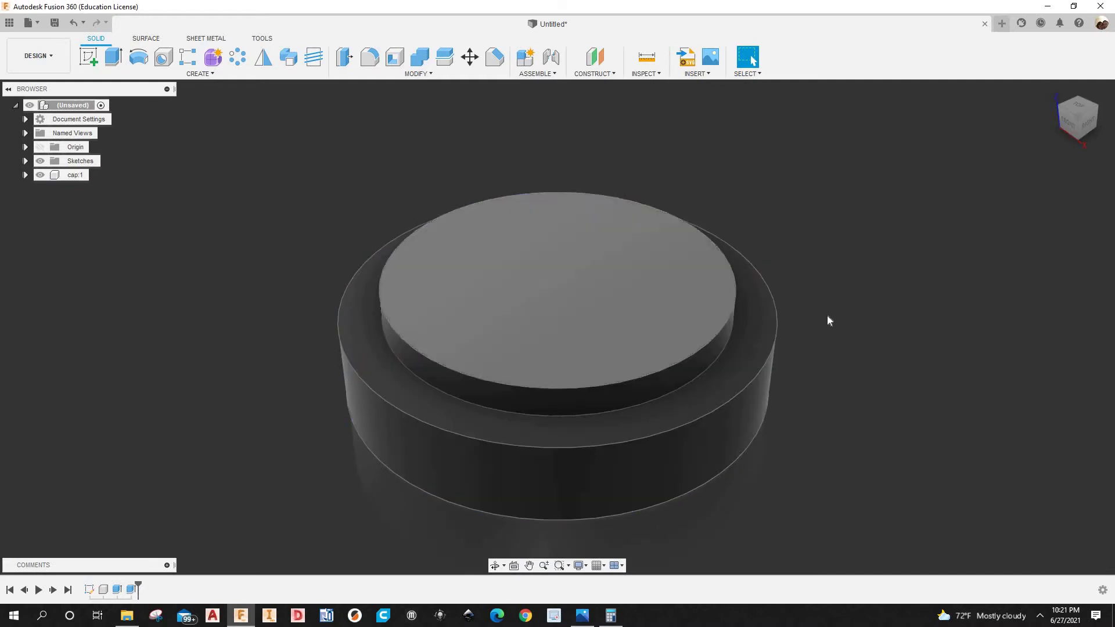
Apply the 3D Oak - Unfinished appearance to the whole cap body
scroll(826, 315, "down", 3)
scroll(652, 299, "up", 5)
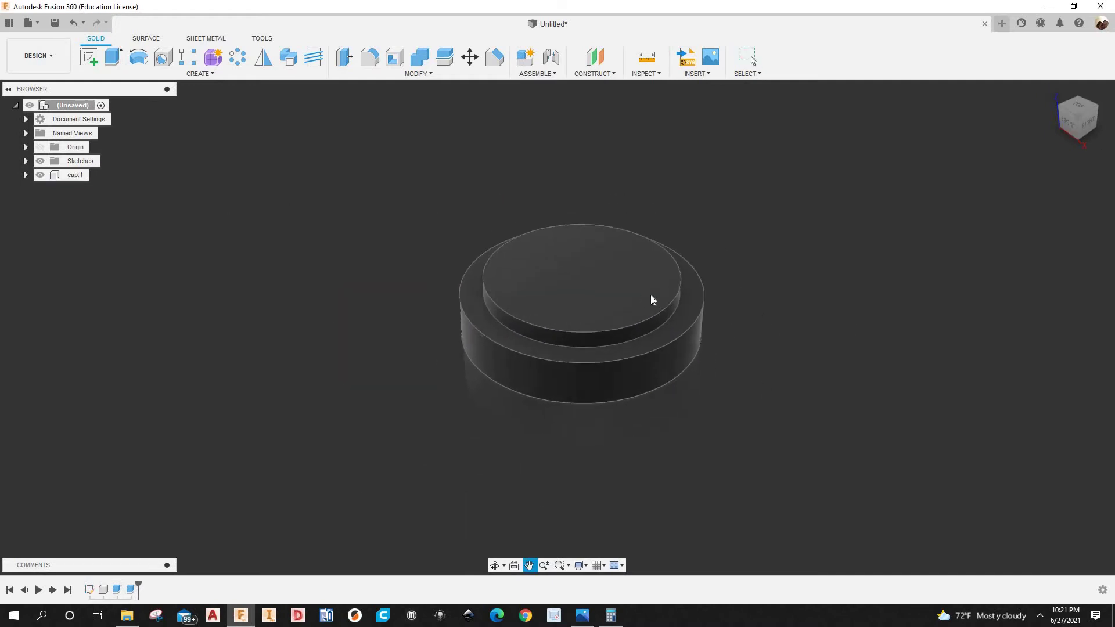
scroll(673, 326, "down", 3)
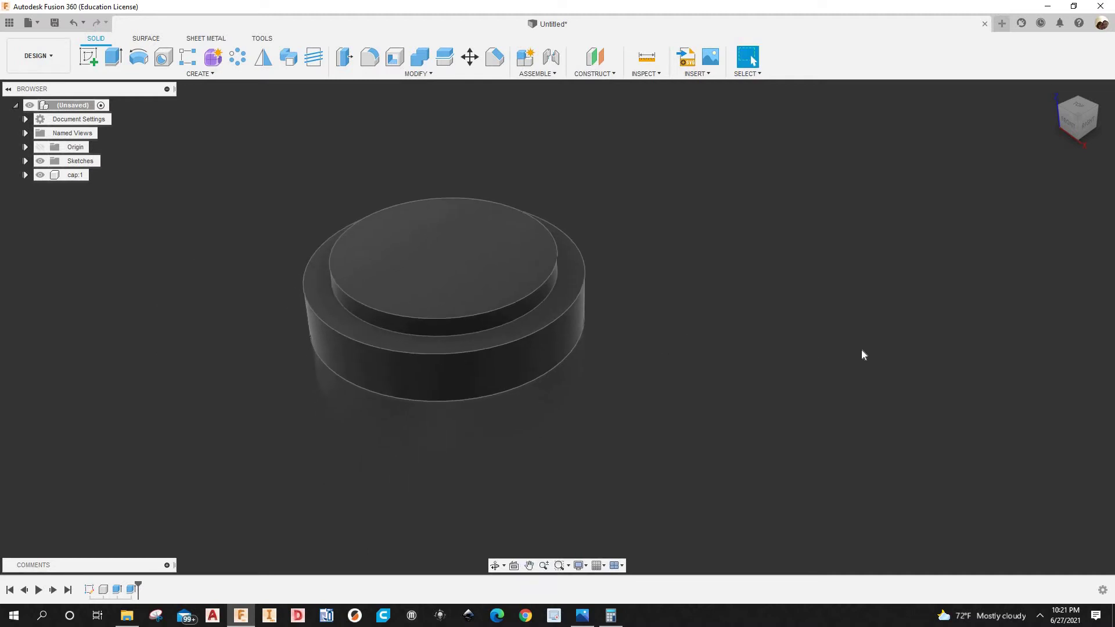
key("a")
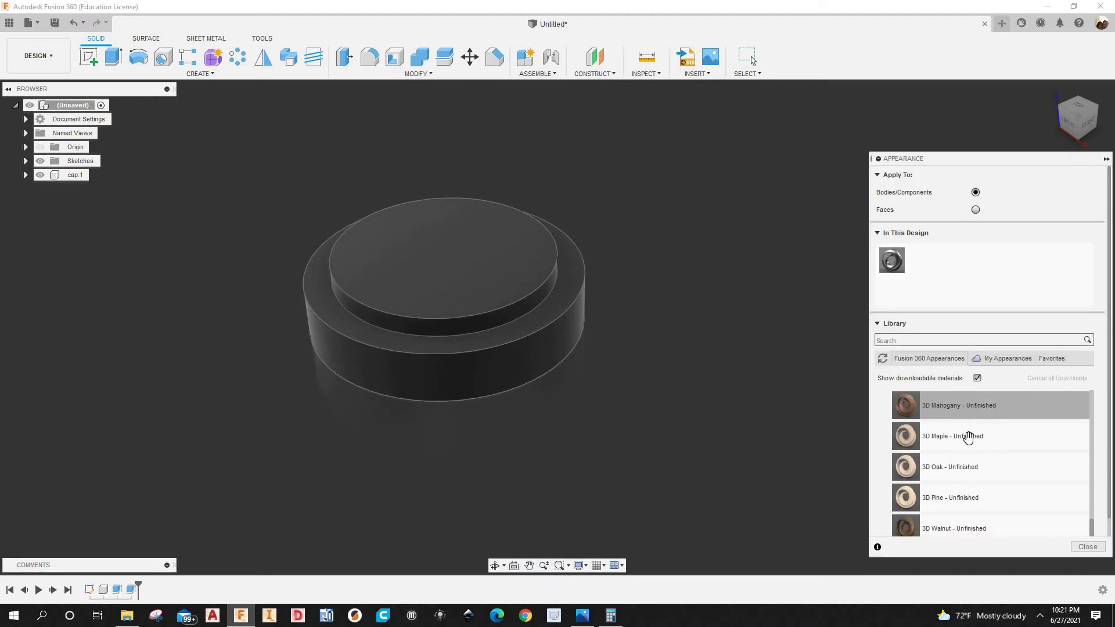
scroll(947, 500, "down", 1)
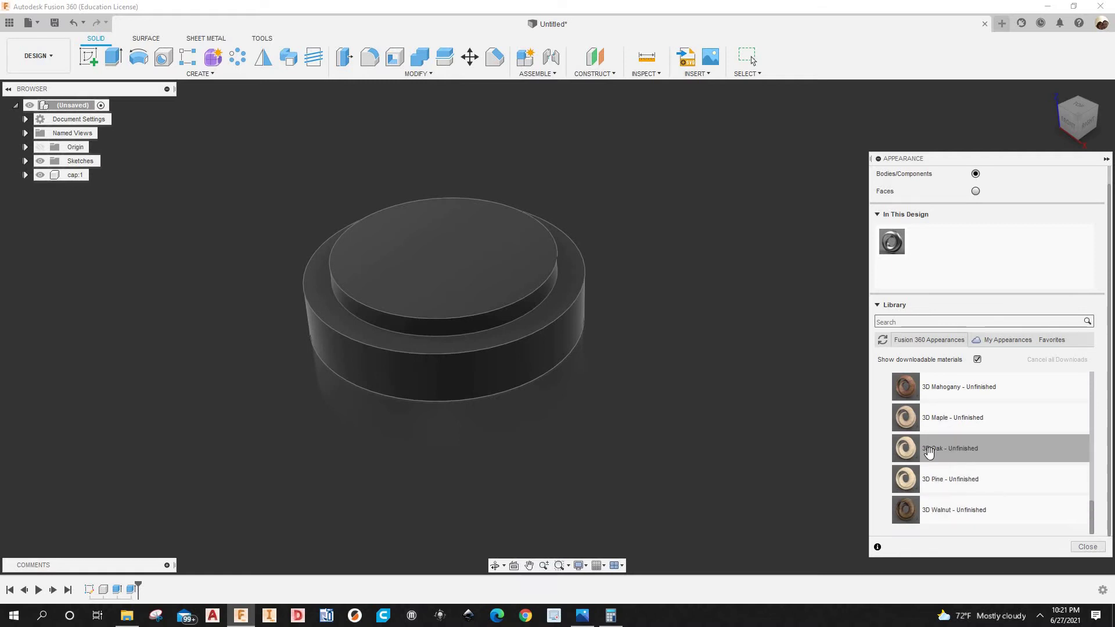
left_click_drag(912, 453, 670, 312)
left_click_drag(499, 243, 438, 211)
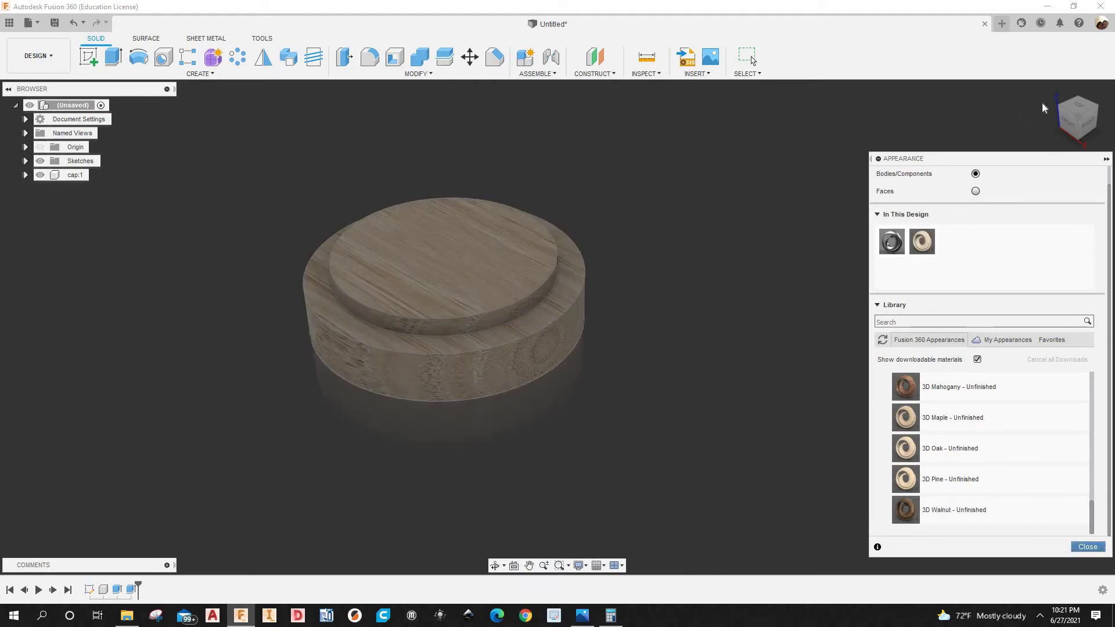
key("Escape")
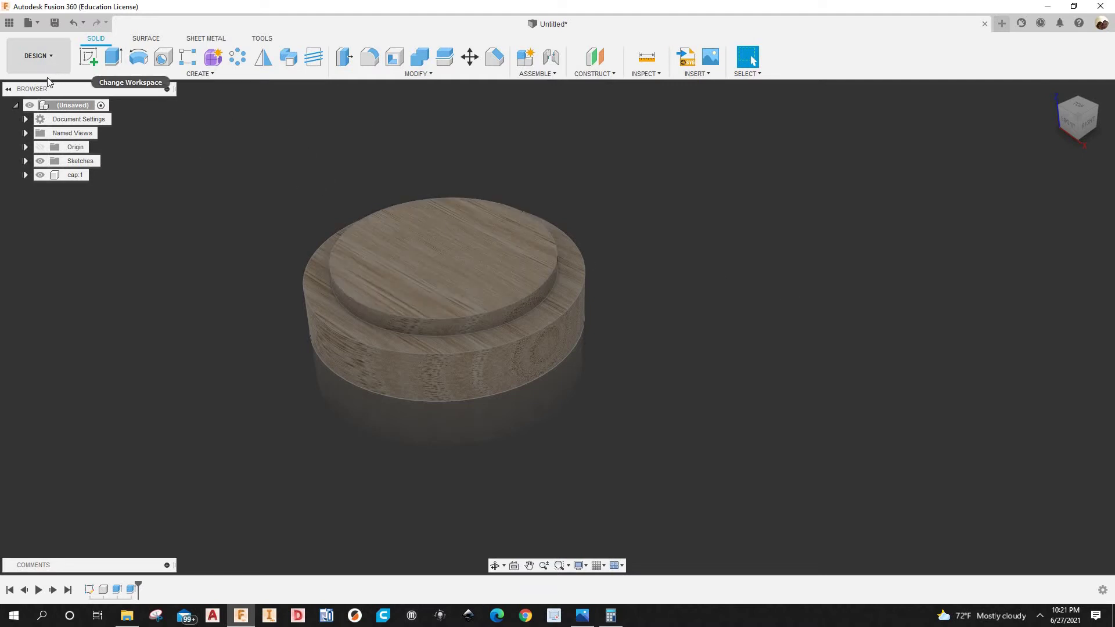
Switch to the Manufacture workspace and start a new milling setup for the cap body
left_click(38, 55)
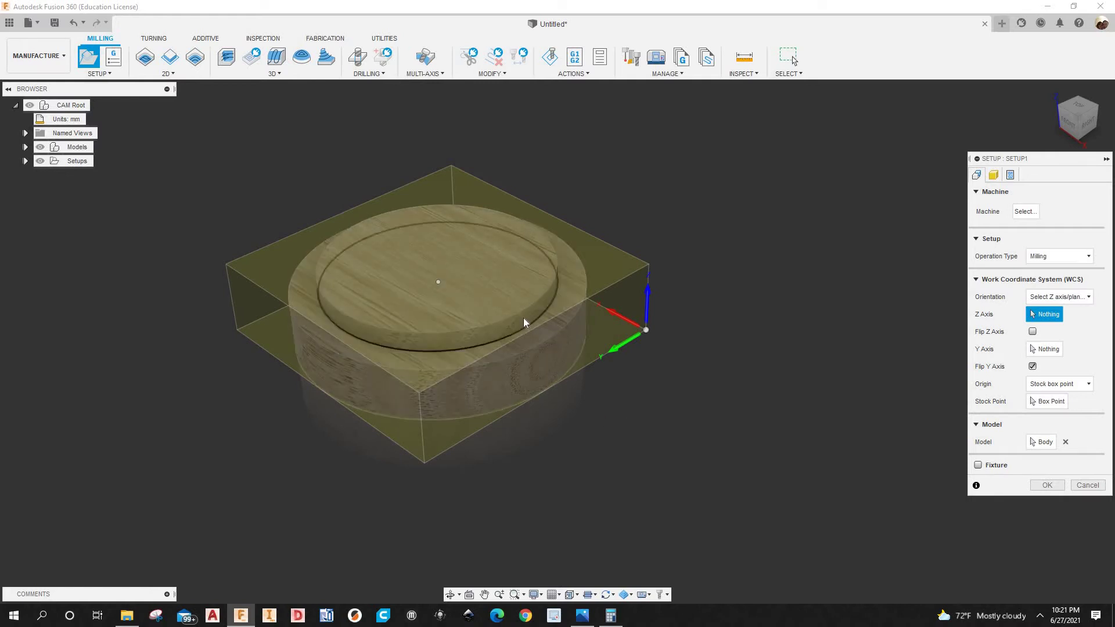
scroll(518, 292, "up", 2)
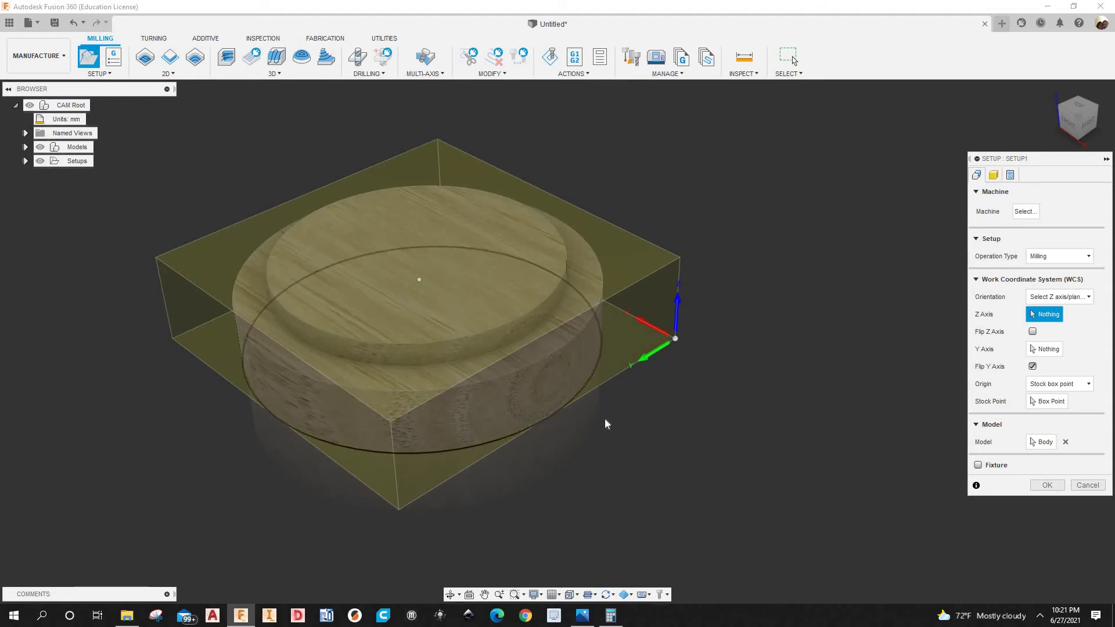
middle_click_drag(582, 425, 621, 430, "shift")
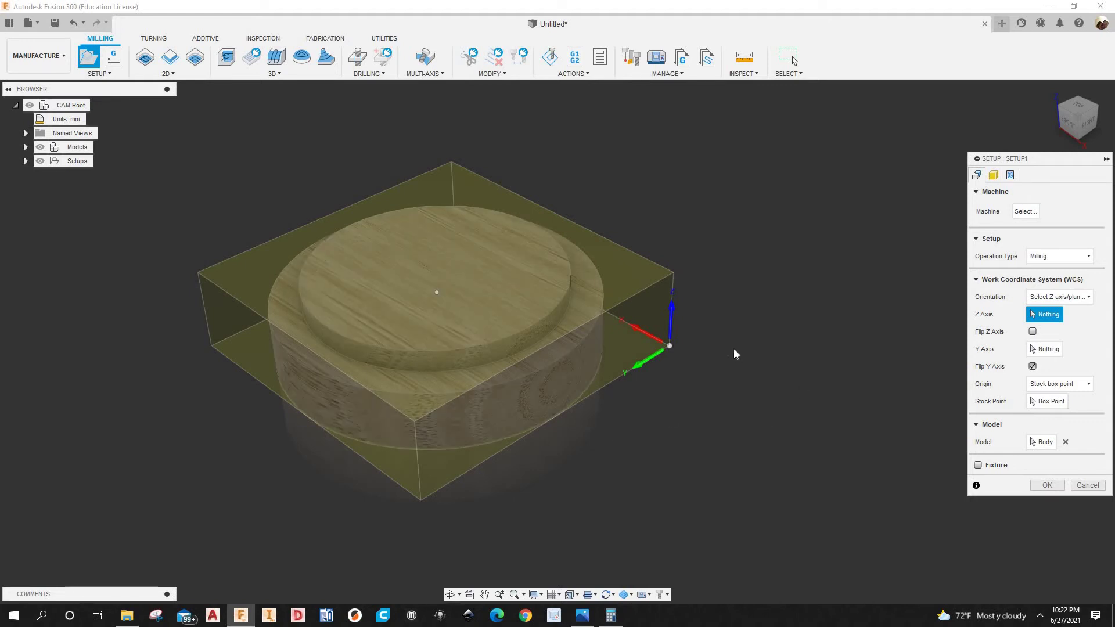
Set the setup's stock to be added to all sides, with a +X offset of 20 in
left_click(993, 175)
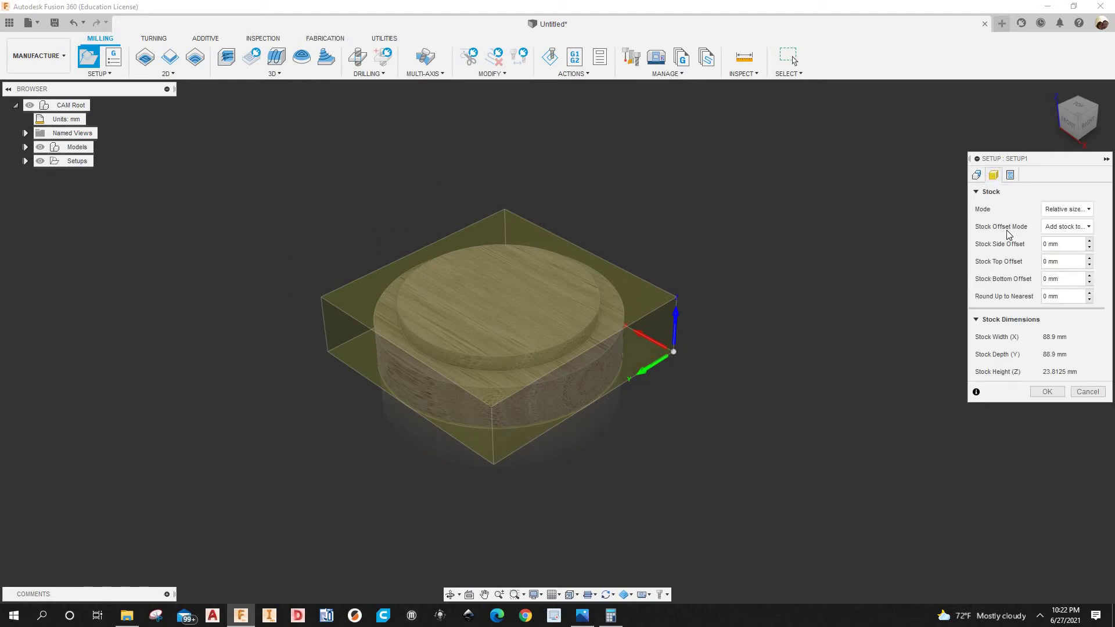
left_click(1071, 228)
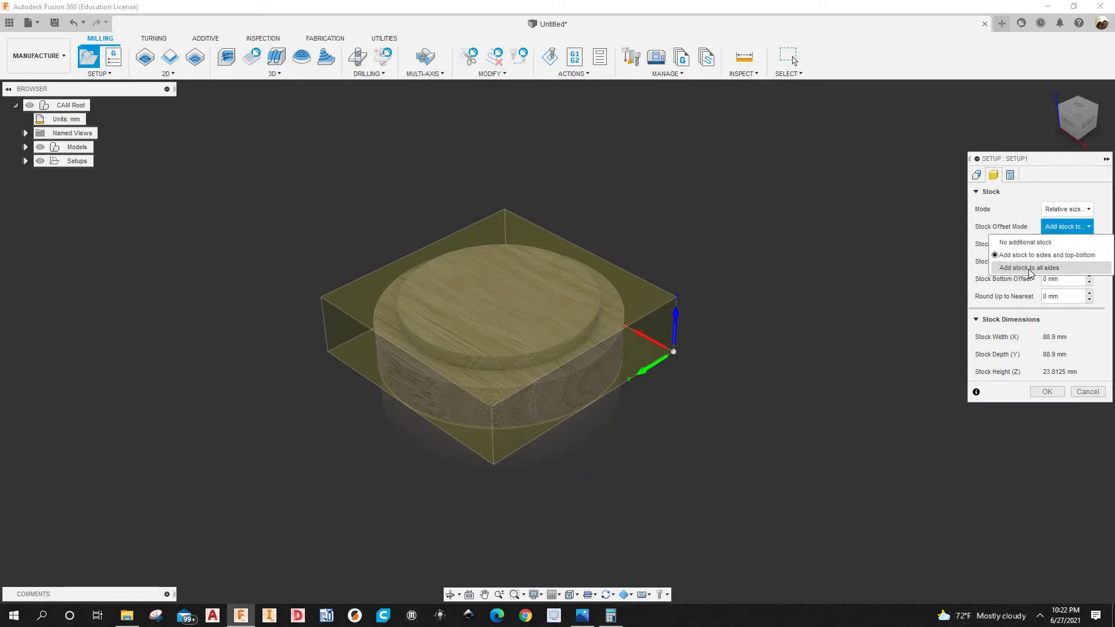
key("Return")
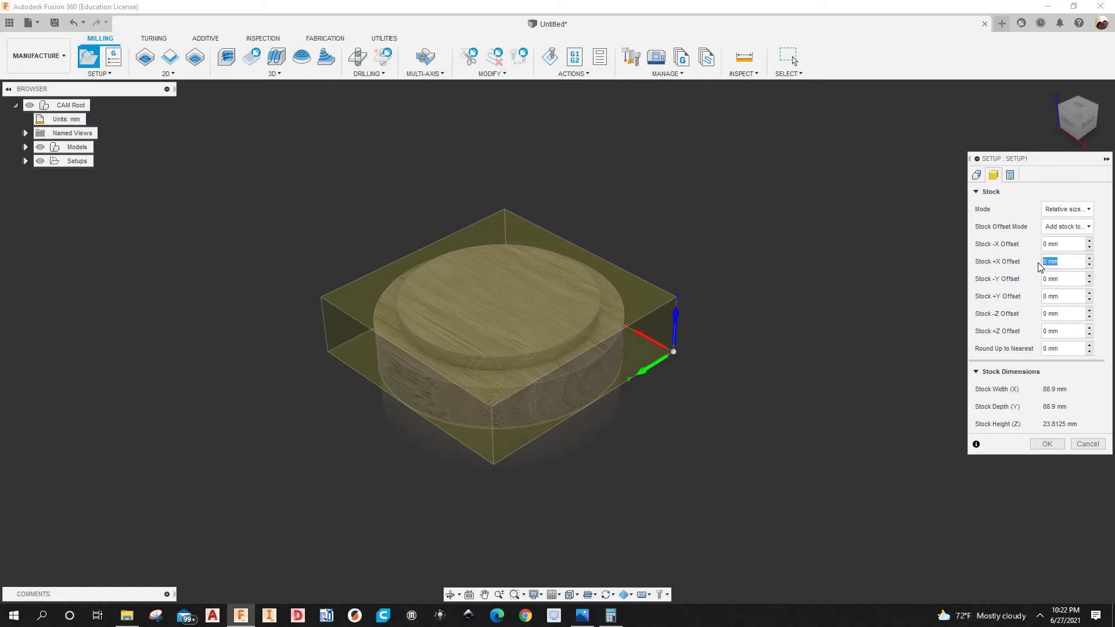
type("in")
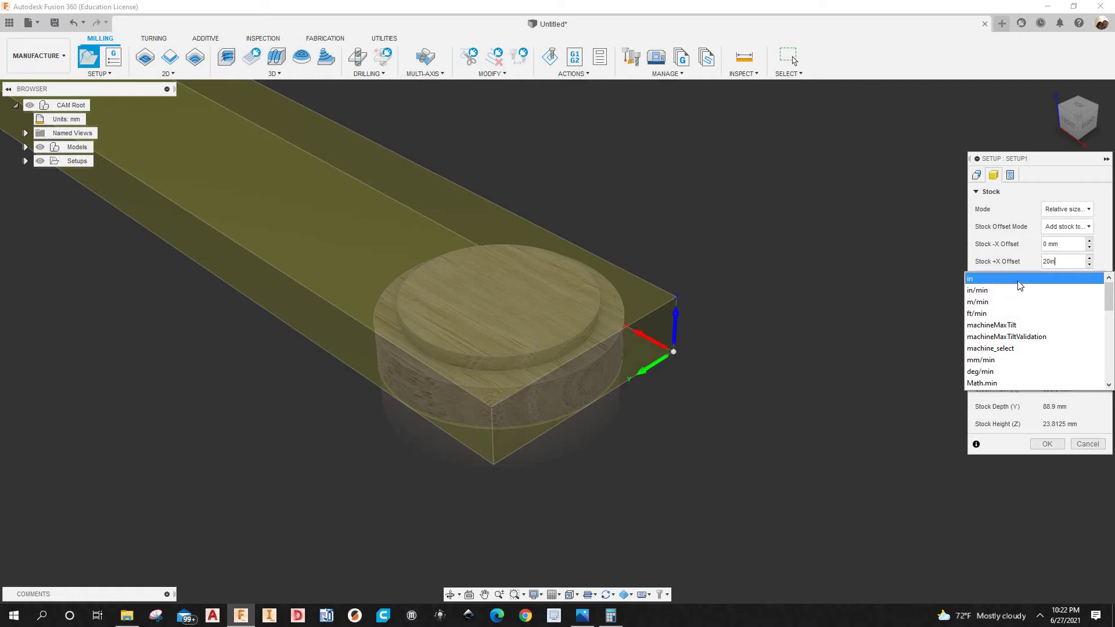
key("Escape")
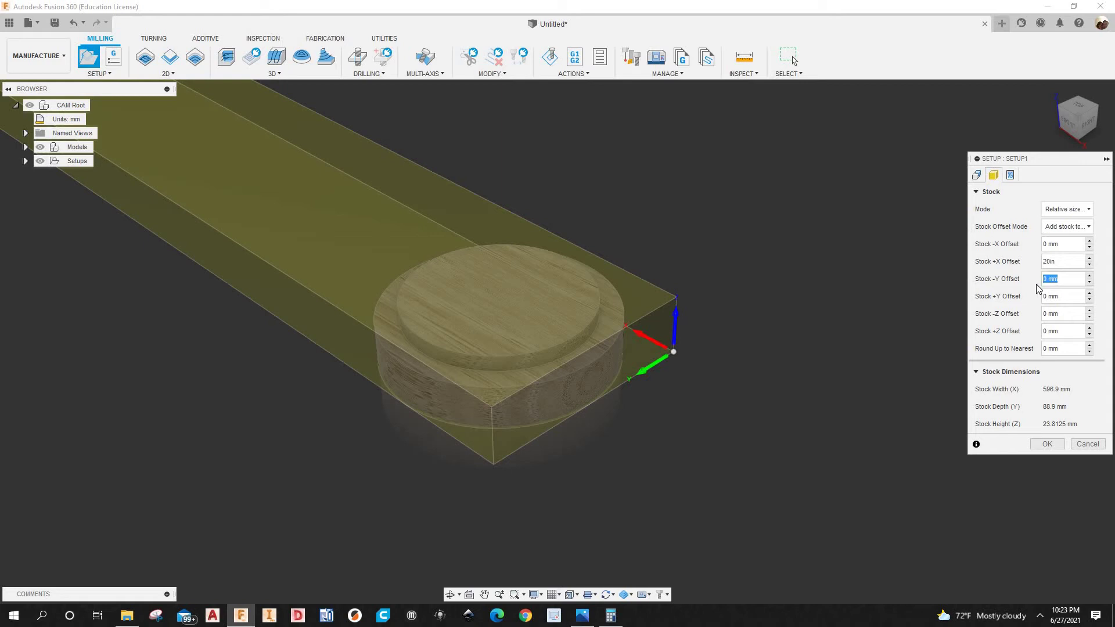
Set both the -Y and +Y stock offsets to 0.25 in
type(".25i")
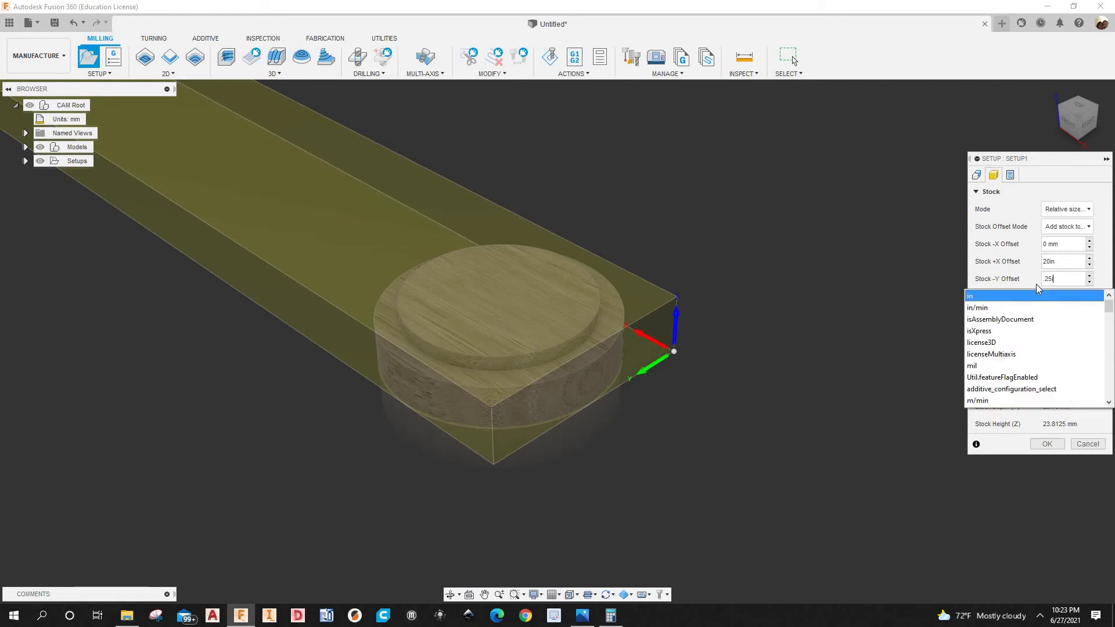
type("n")
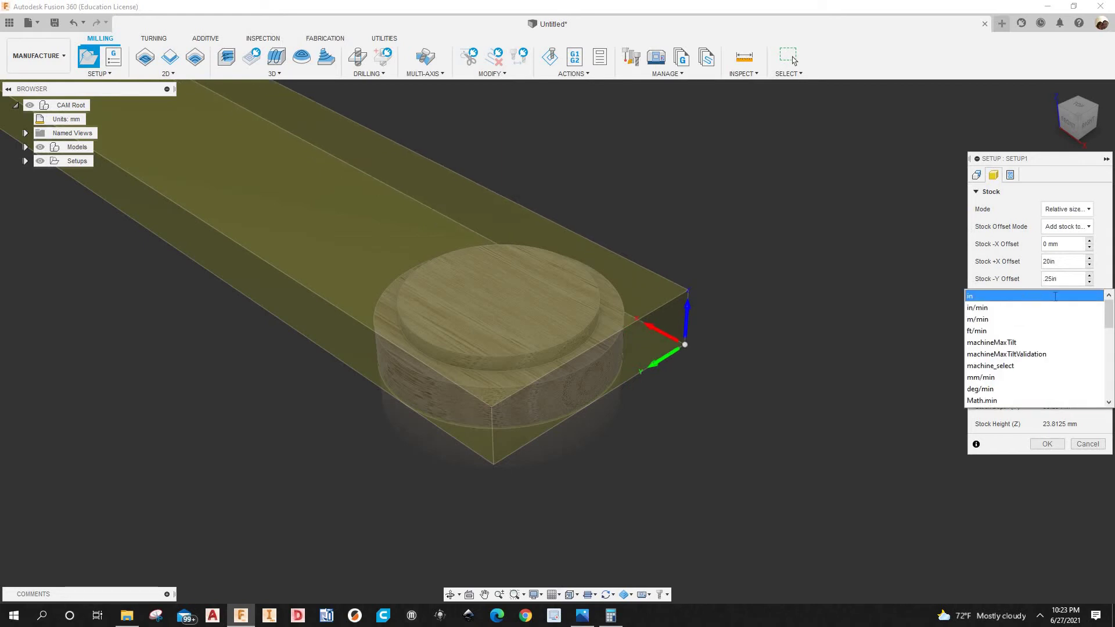
left_click(1055, 296)
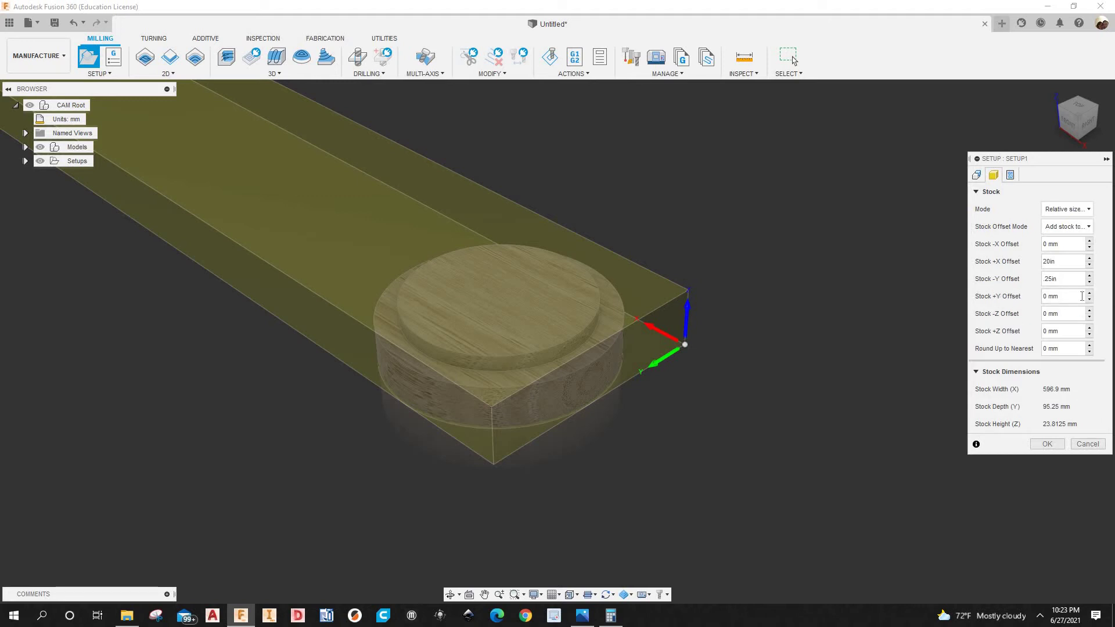
left_click_drag(1059, 296, 1037, 299)
type(".25in")
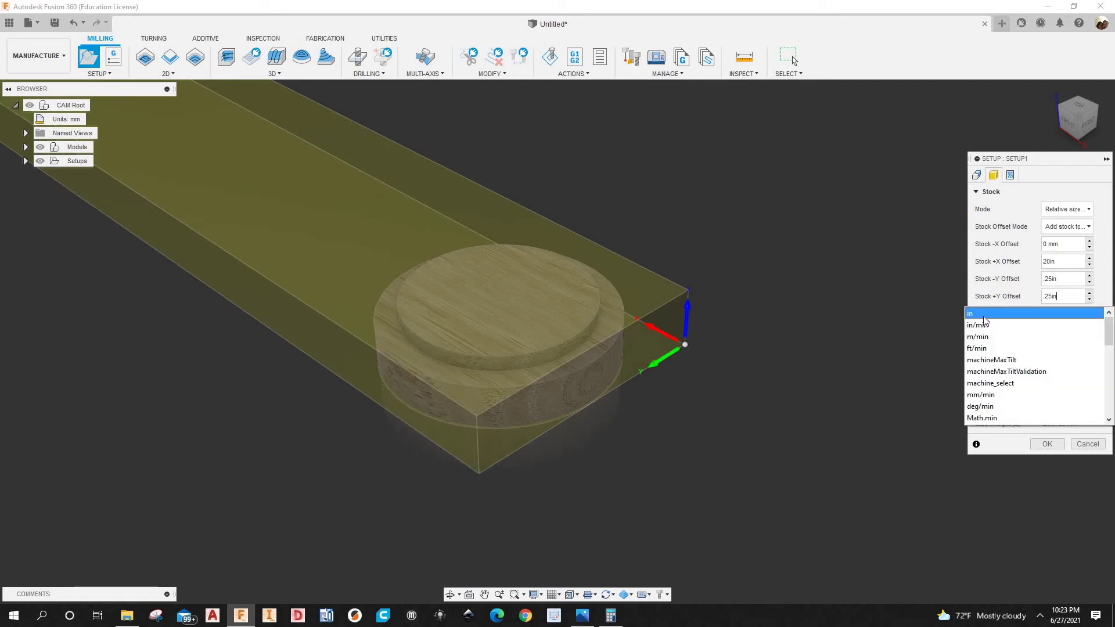
key("Escape")
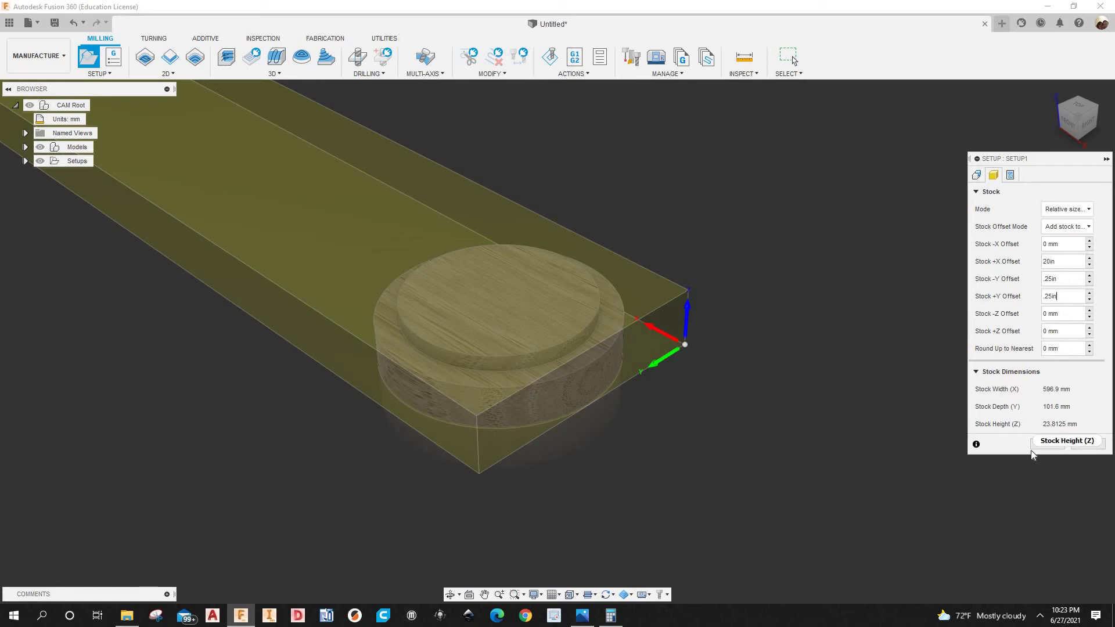
Name the setup's program cap, replace its comment with one naming the compression tool, and create the setup
left_click(1011, 176)
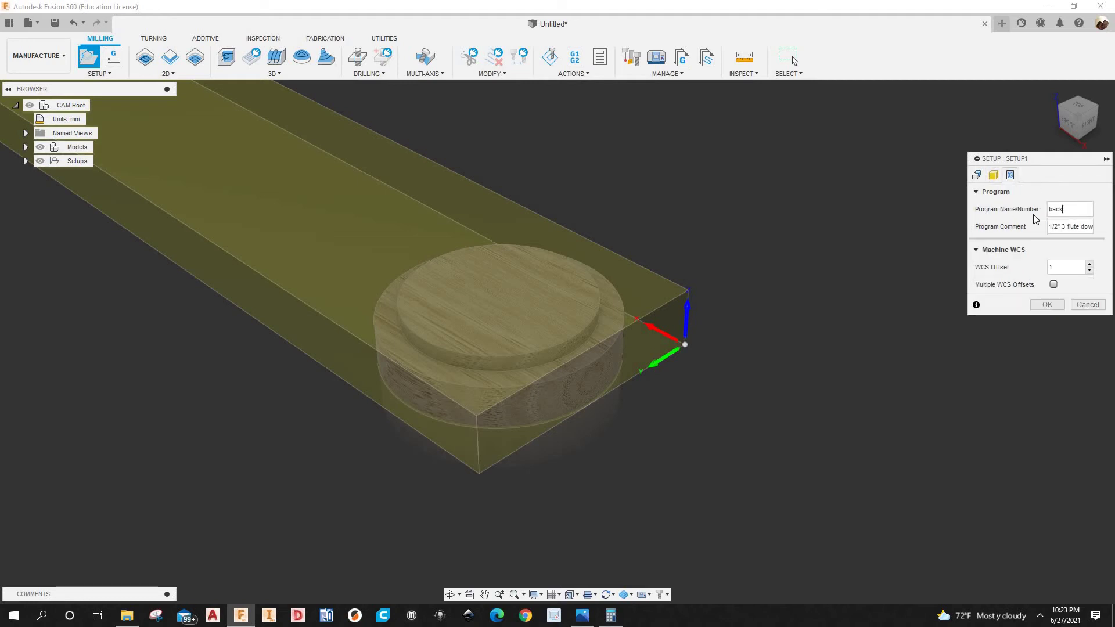
key("ctrl+a")
type("cap")
double_click(1052, 226)
left_click_drag(1076, 226, 1081, 226)
triple_click(1080, 225)
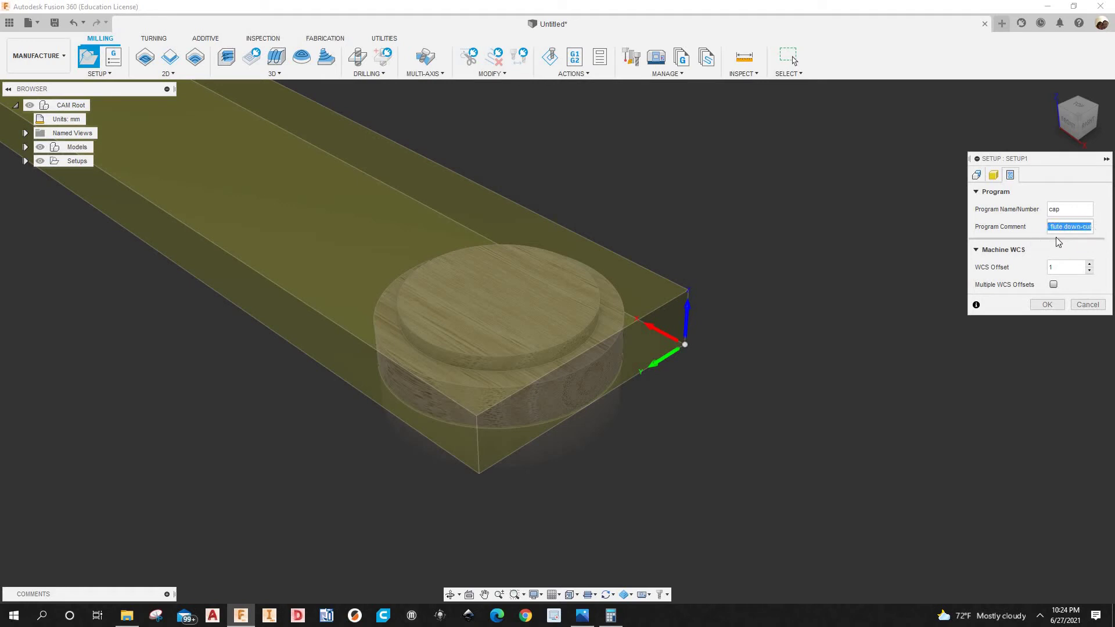
key("BackSpace")
type("sion tool")
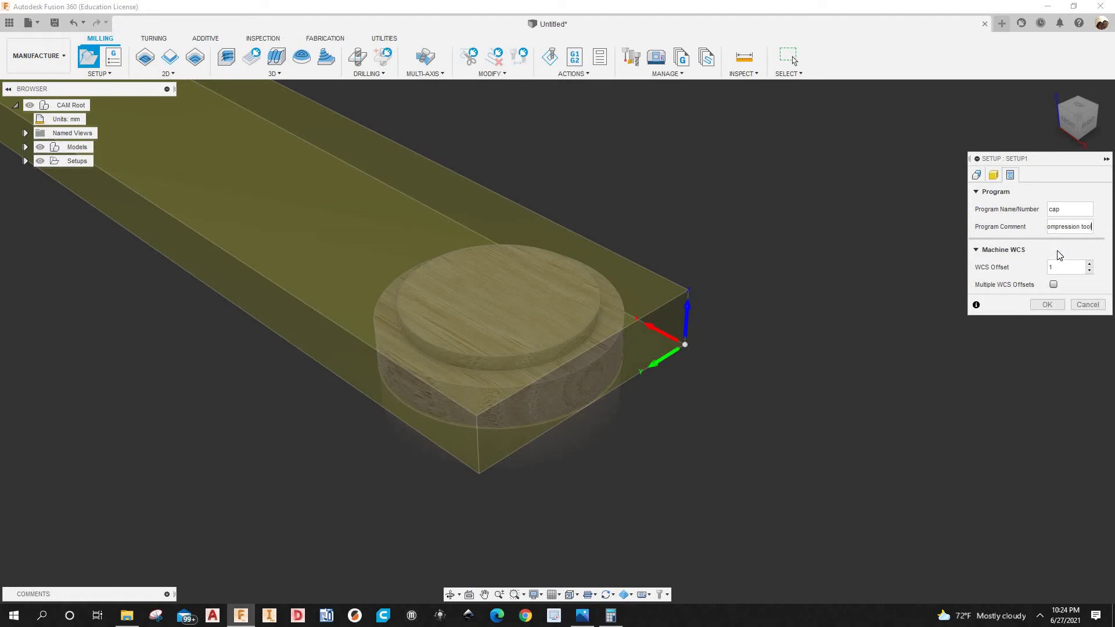
left_click(1039, 305)
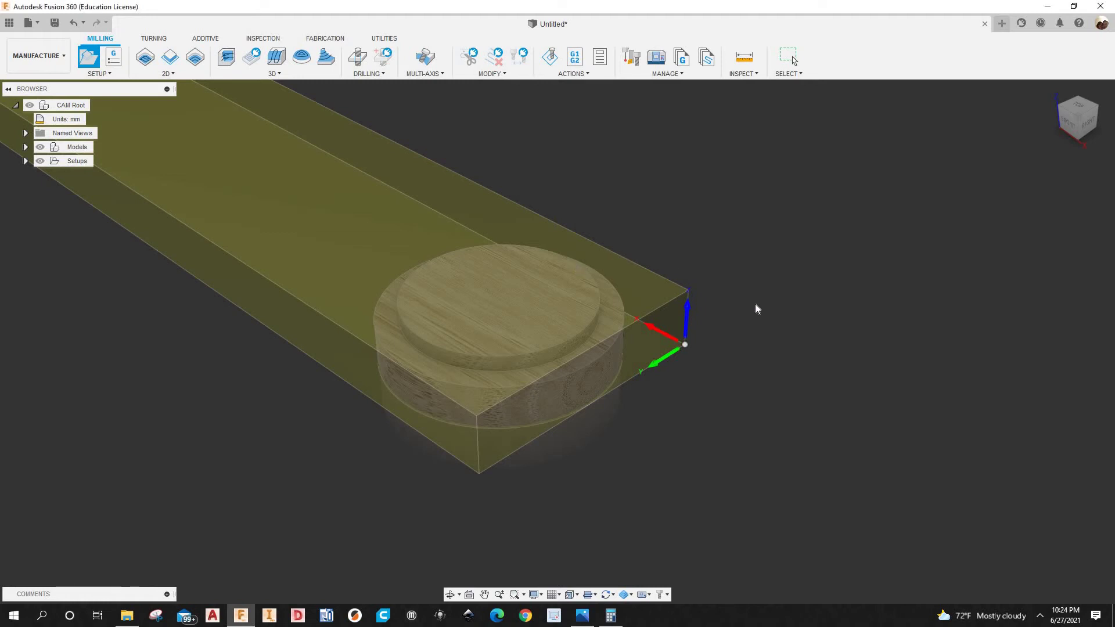
Examine the full length of the stock board, the cap's position within it and the coordinate origin
scroll(774, 319, "down", 5)
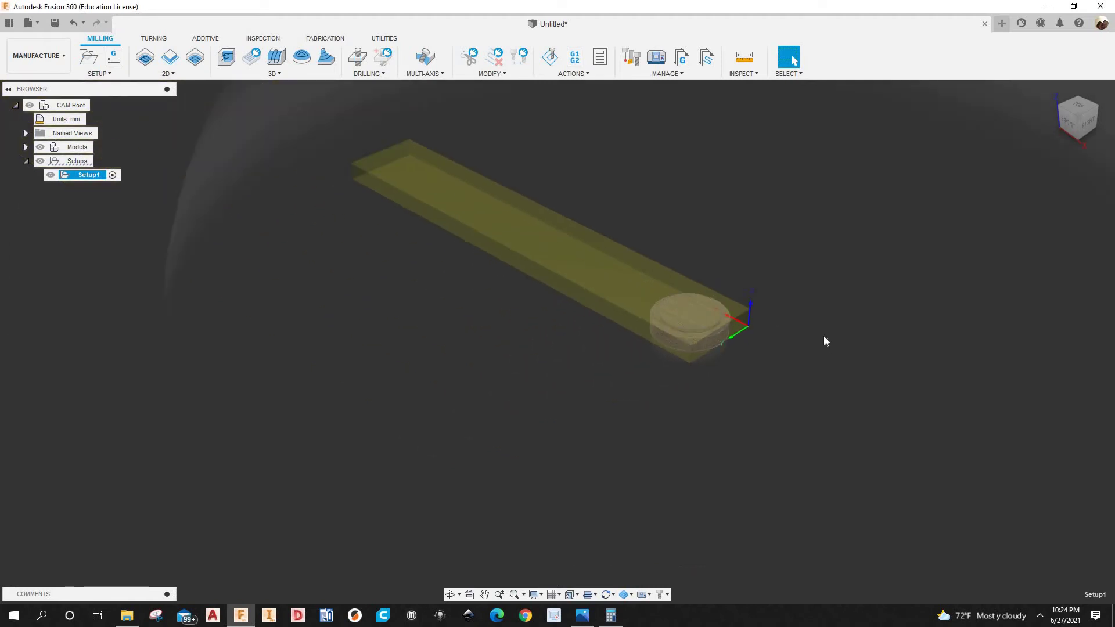
scroll(821, 334, "up", 1)
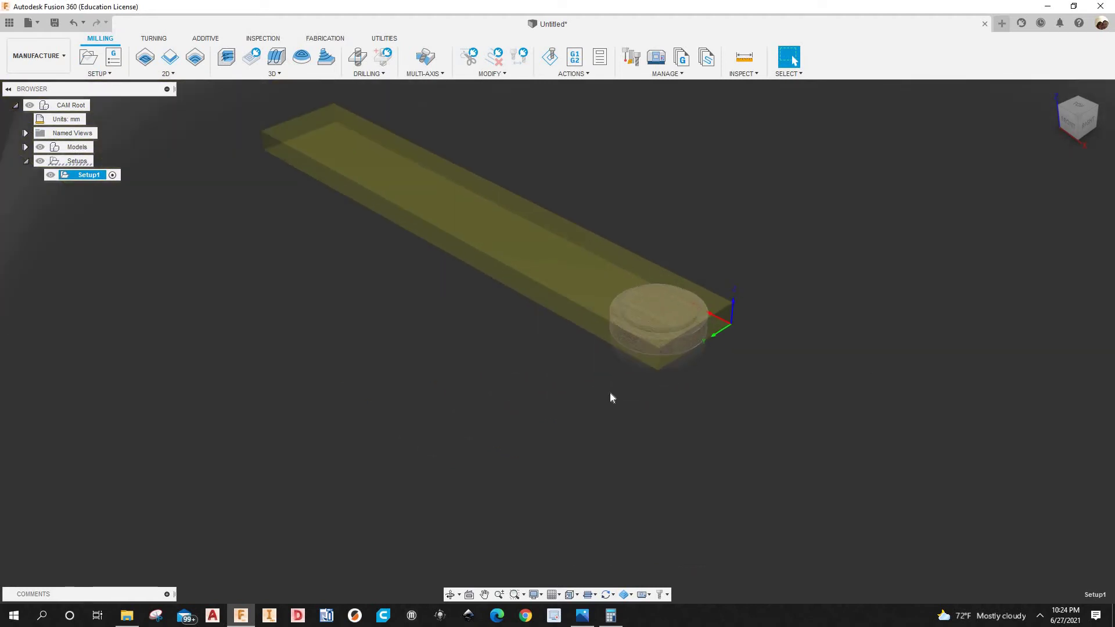
scroll(722, 345, "up", 2)
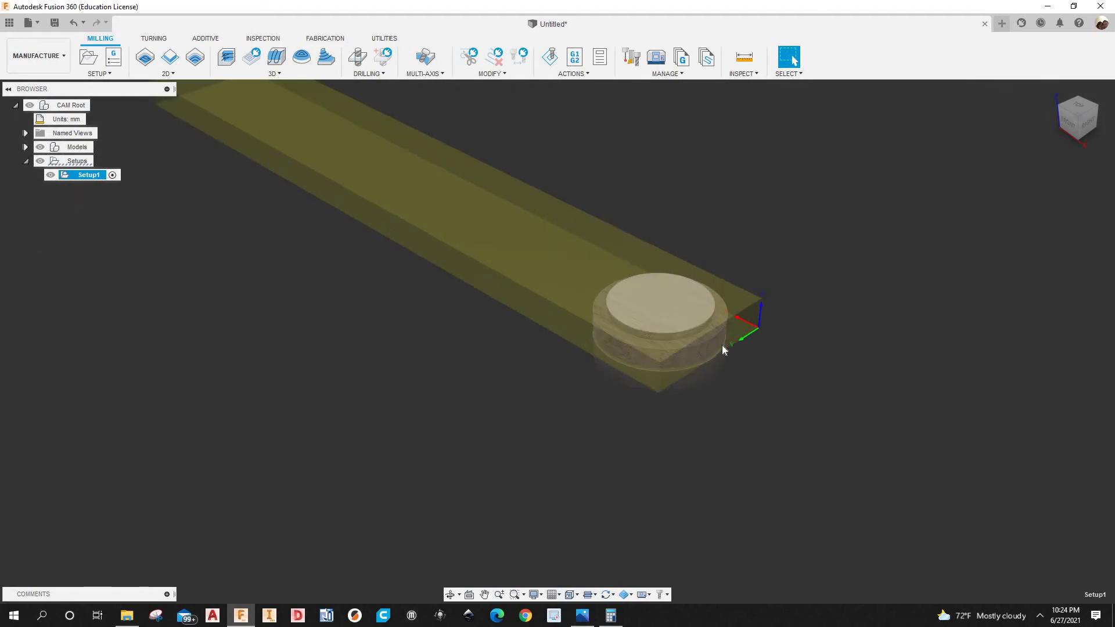
scroll(731, 317, "down", 3)
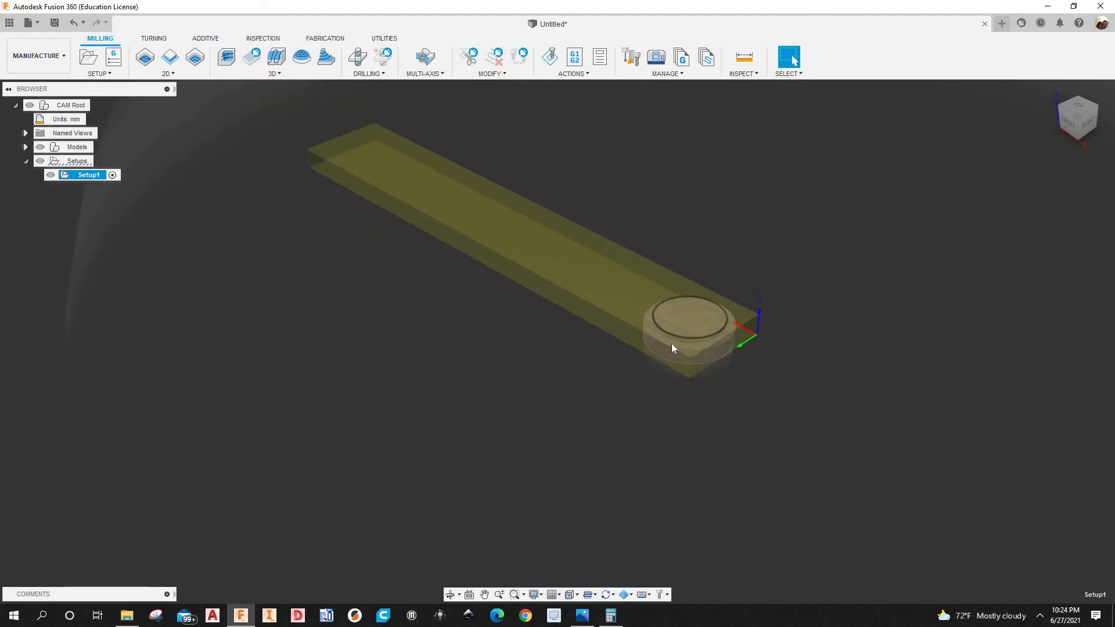
scroll(720, 353, "up", 2)
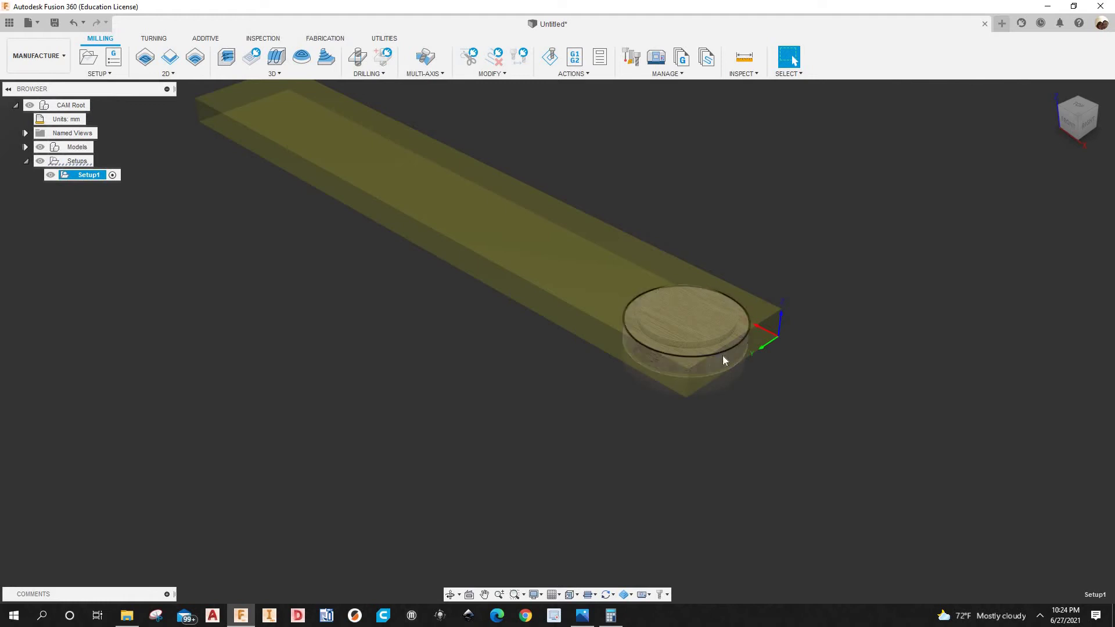
scroll(755, 360, "up", 1)
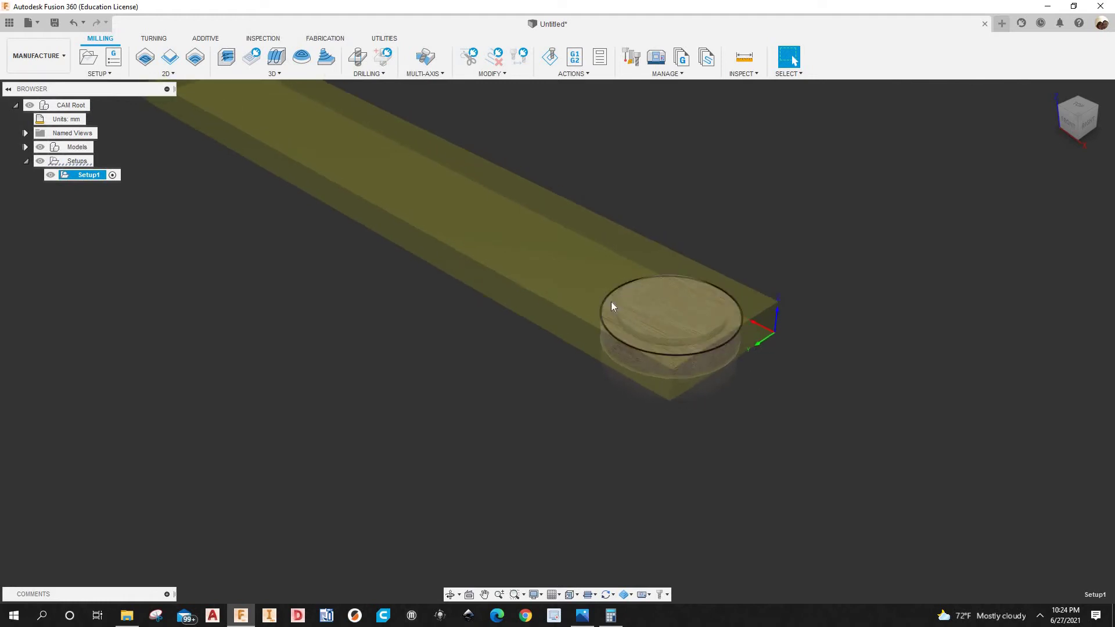
scroll(609, 306, "down", 1)
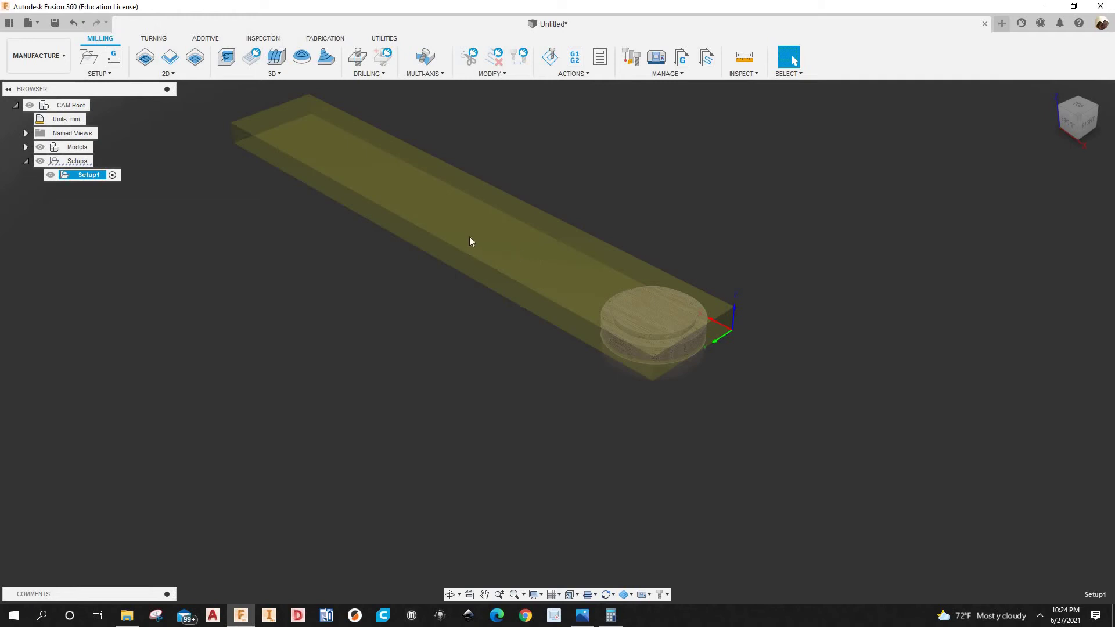
Start a 2D Contour operation with the 9 mm two-flute solid carbide compression router from the WEEKE CNC WOOD FLAT ENDMILLS library
middle_click_drag(470, 242, 474, 308, "shift")
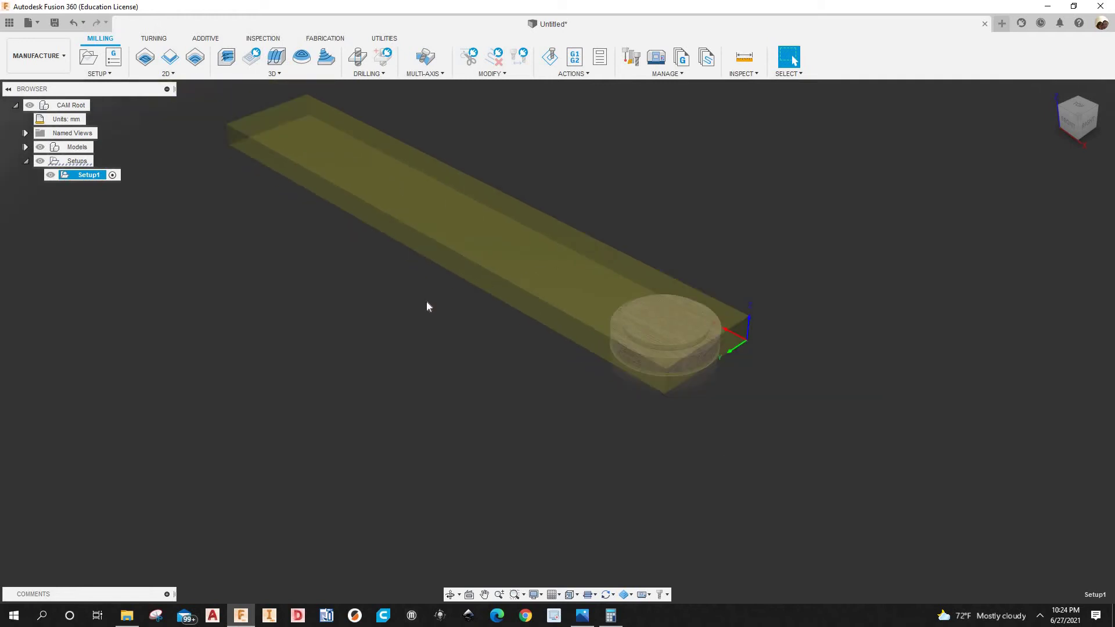
scroll(754, 383, "up", 1)
scroll(748, 360, "up", 1)
middle_click_drag(760, 408, 672, 423, "shift")
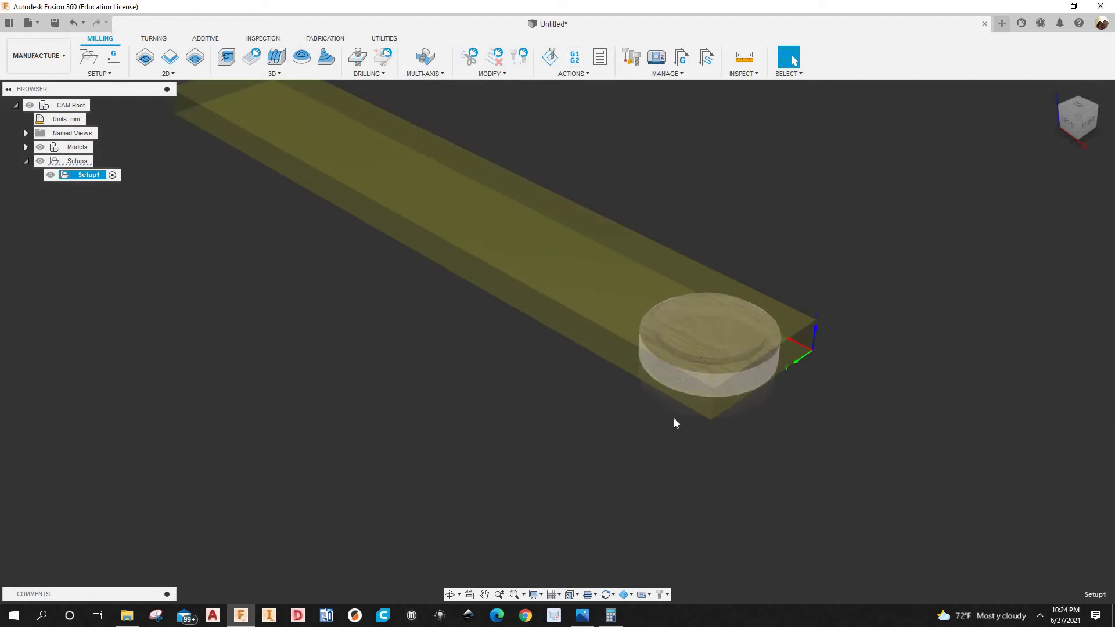
scroll(667, 331, "down", 1)
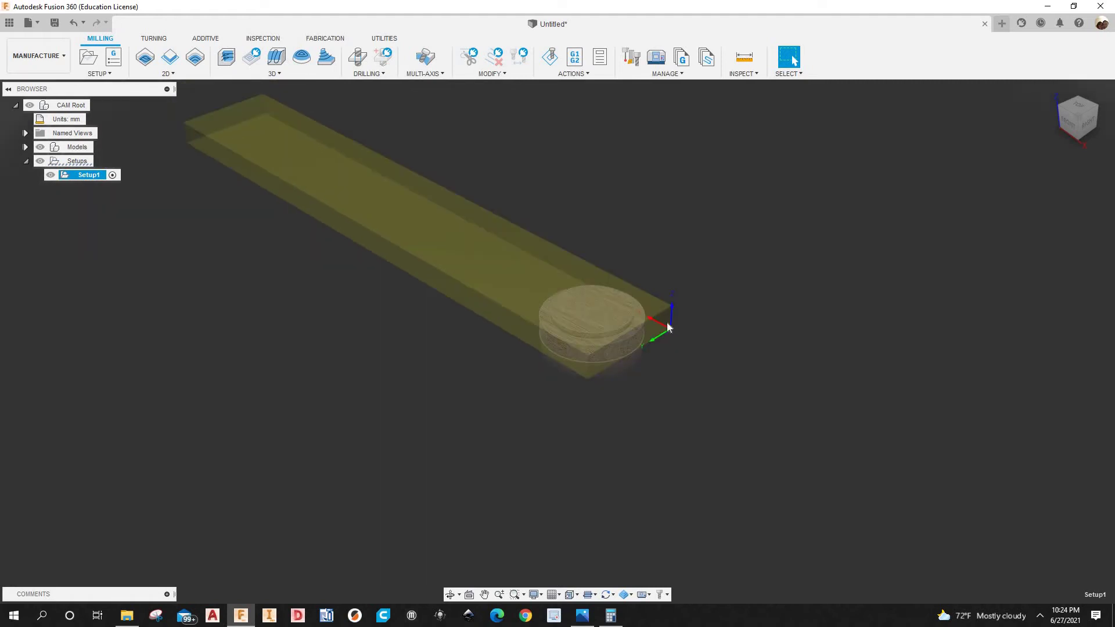
scroll(517, 341, "up", 2)
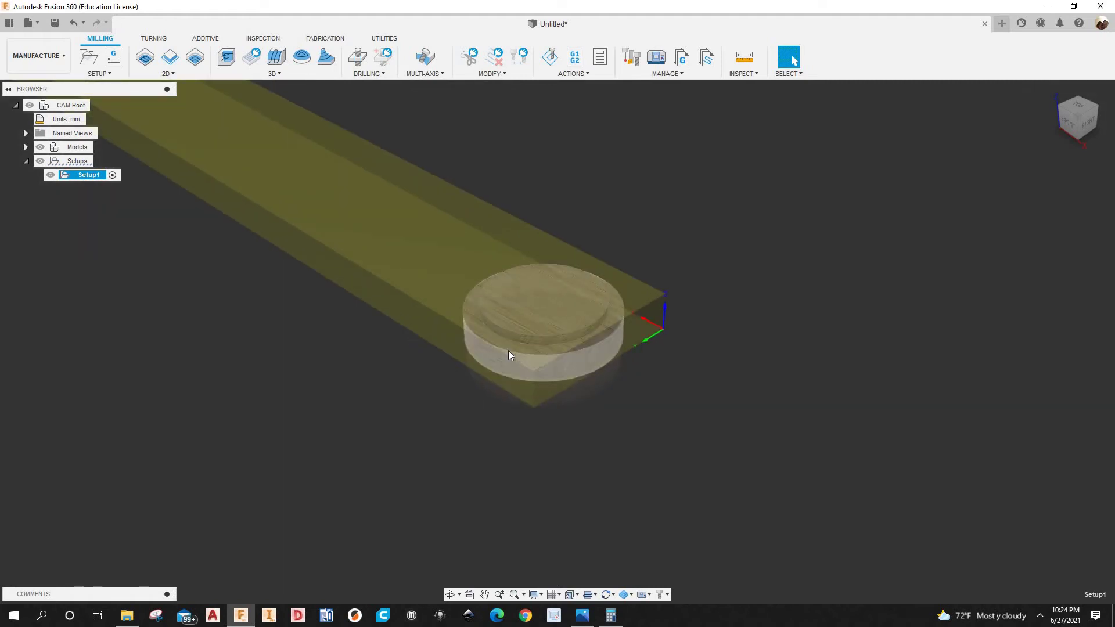
scroll(510, 352, "up", 2)
left_click(171, 58)
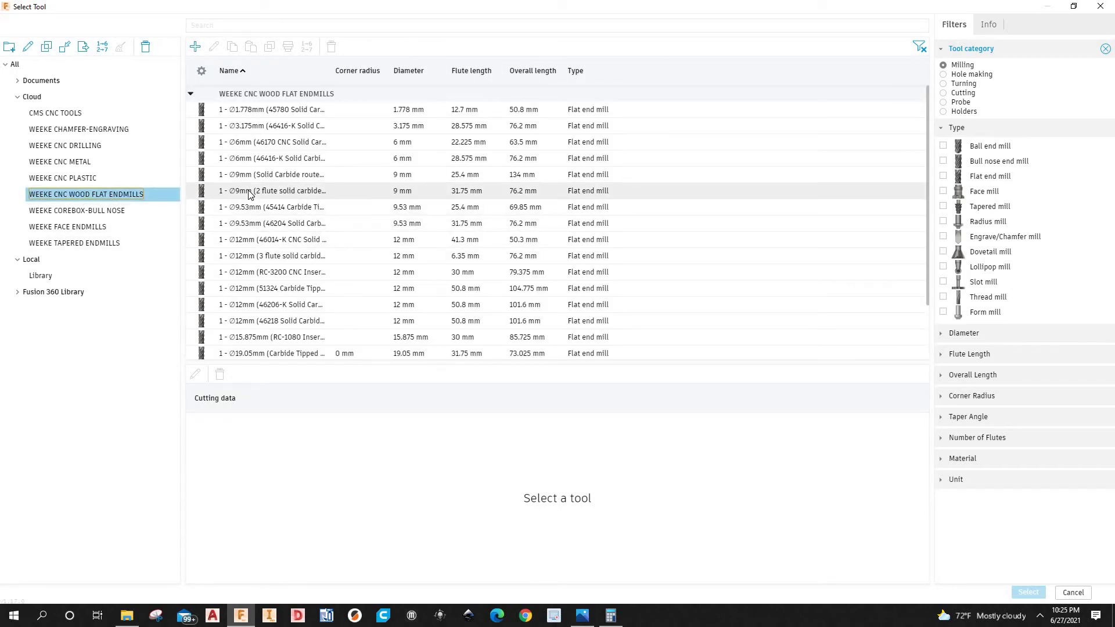
left_click(249, 192)
left_click(258, 179)
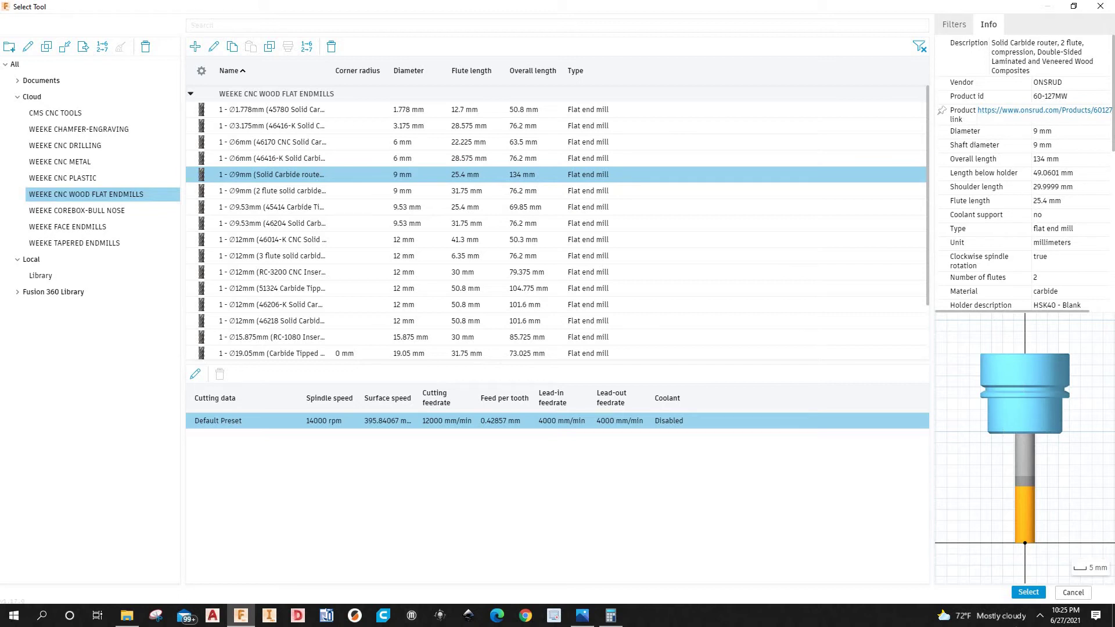
double_click(903, 421)
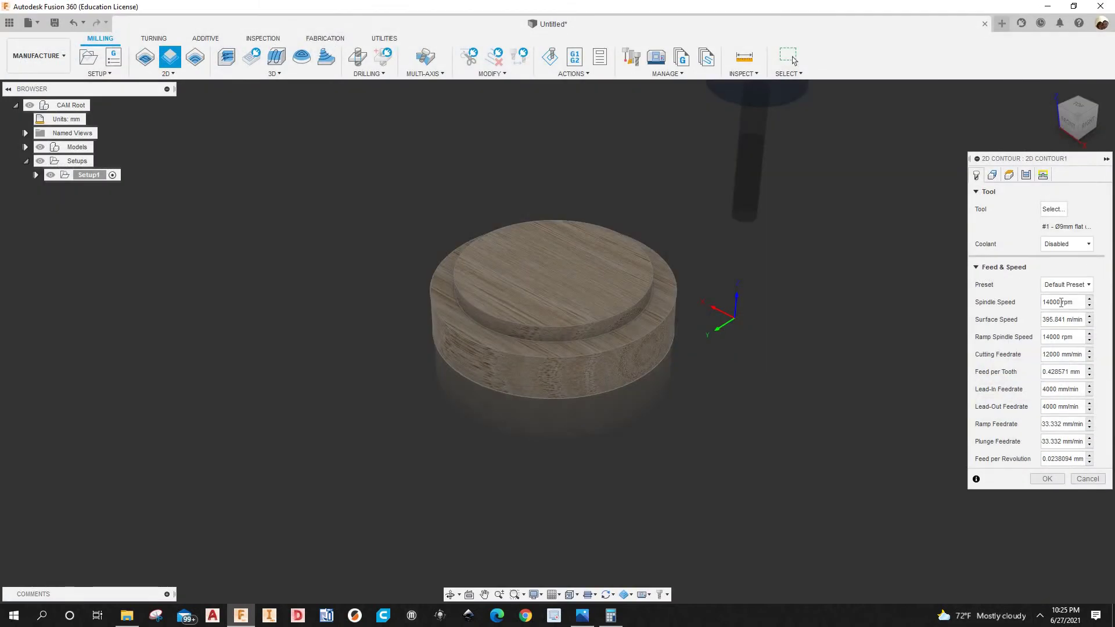
Set the contour's spindle speed to 18000 rpm and its cutting feedrate to 6000 mm/min
left_click_drag(1060, 302, 1038, 305)
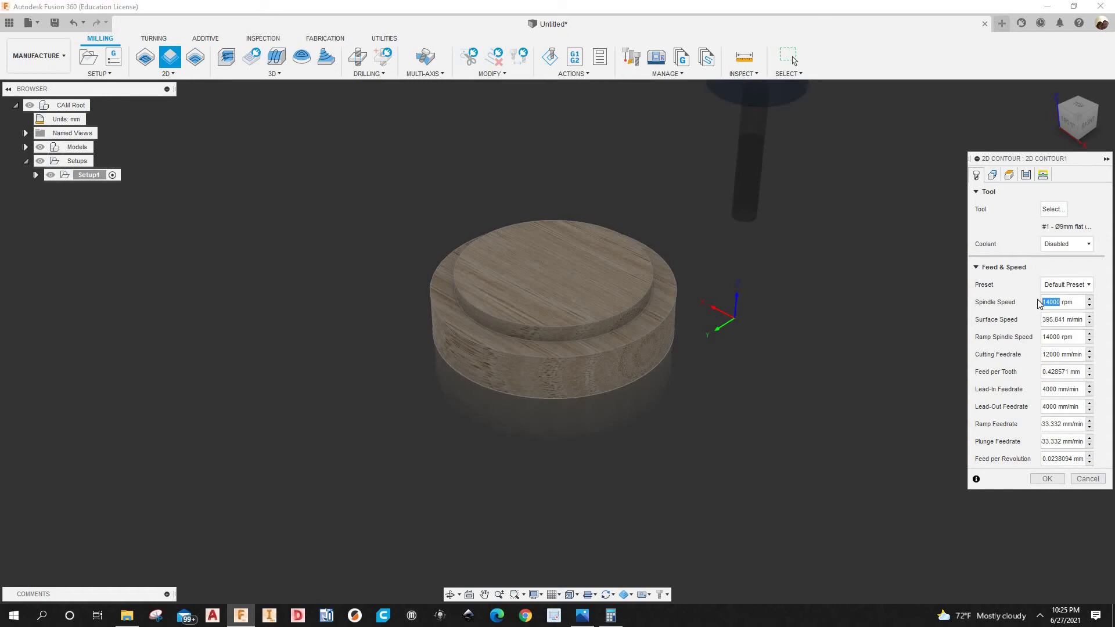
type("18000")
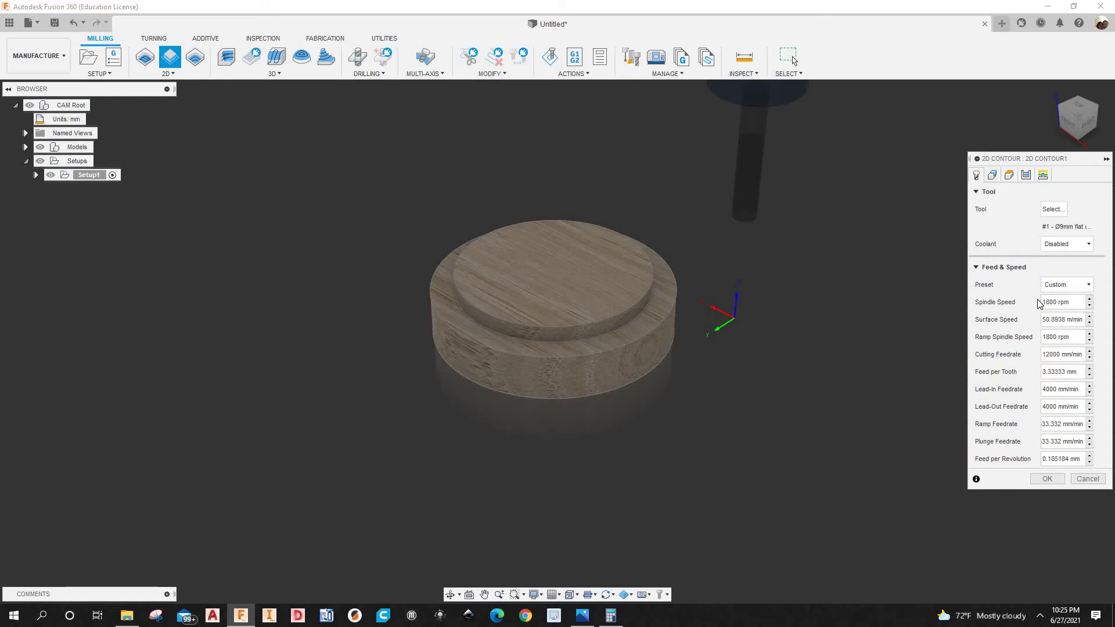
left_click(1060, 354)
key("shift+Left")
key("shift+Left")
key("shift+Left")
key("shift+Left")
key("shift+Left")
type("6000")
Set both the lead-in and lead-out feedrates to 3000 mm/min
double_click(1047, 390)
type("300")
key("Tab")
type("3000")
Select the lower edge of the cap's raised disc, where it meets the step, as the contour to machine
left_click(992, 175)
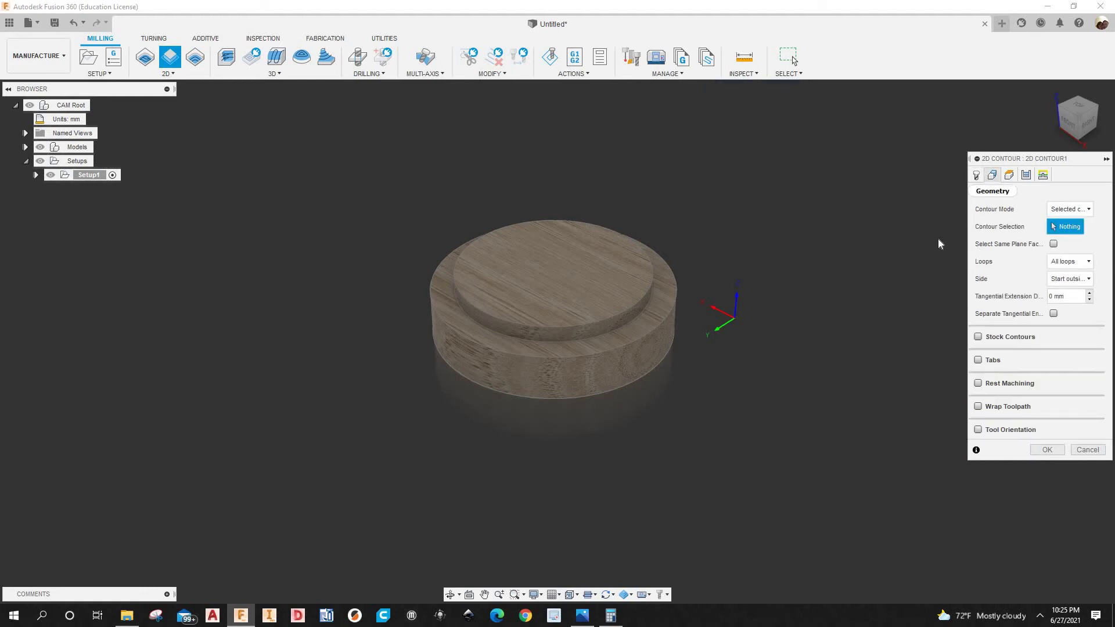
scroll(618, 347, "up", 5)
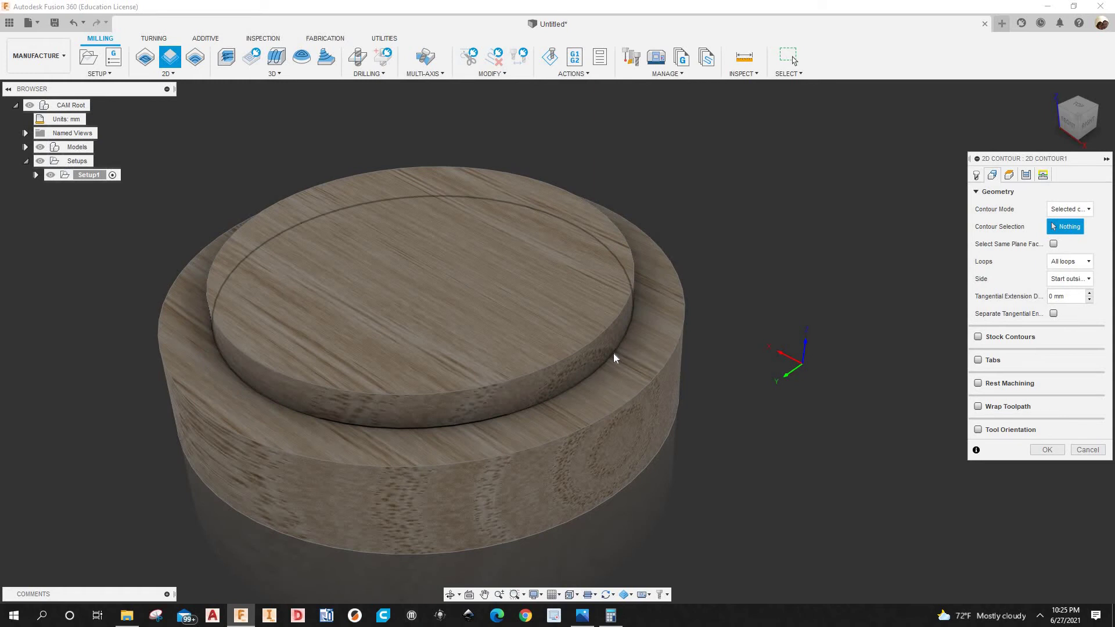
left_click(614, 355)
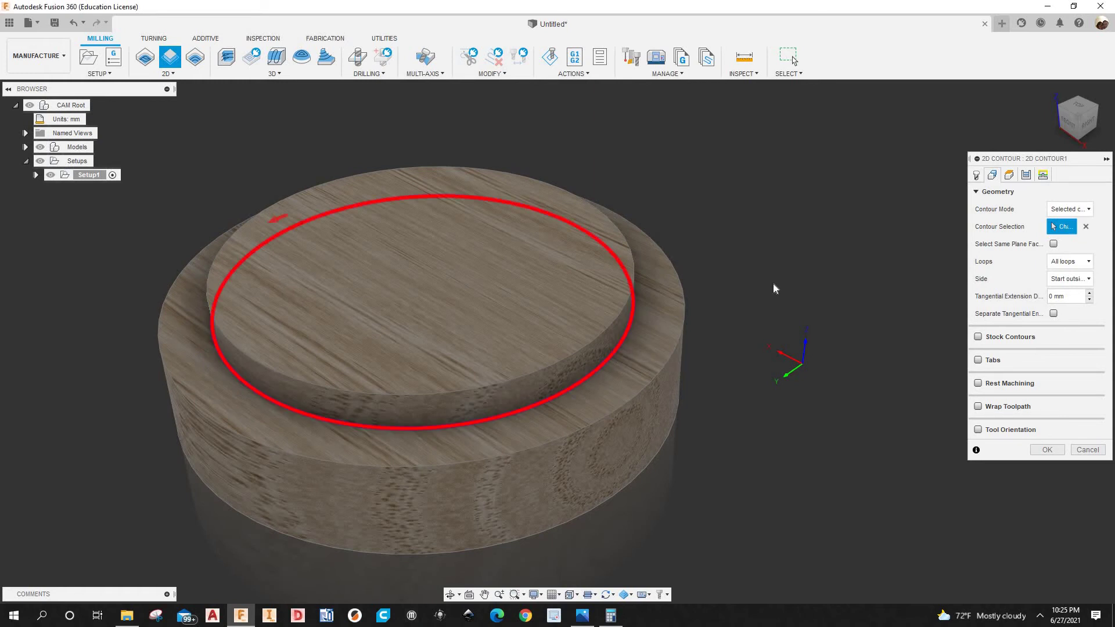
scroll(772, 277, "down", 3)
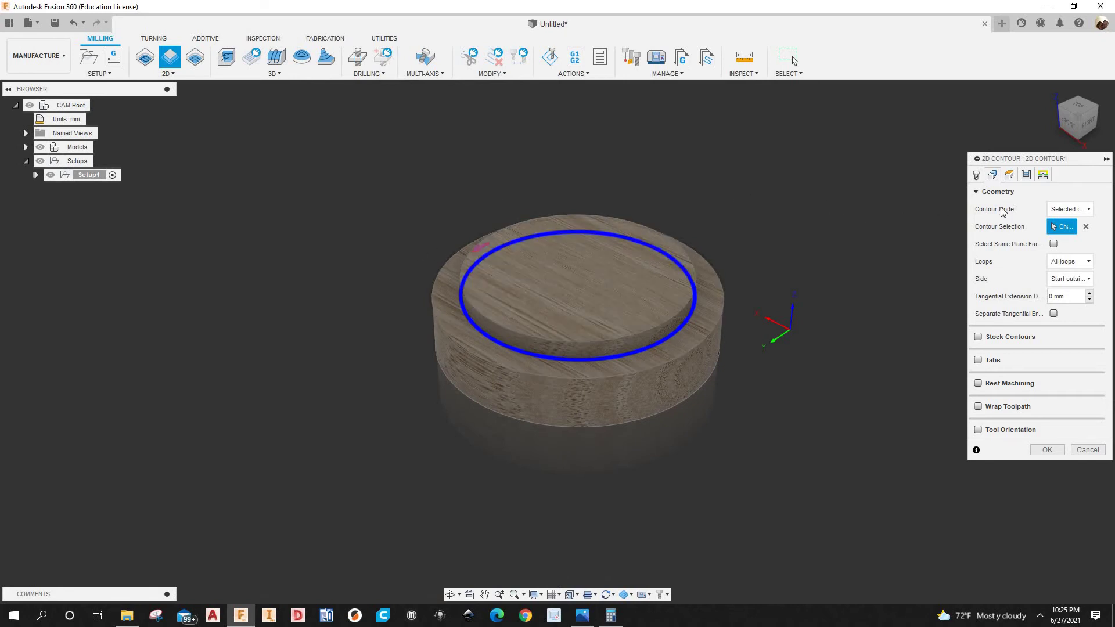
Review the contour's heights and turn off Stock to Leave for its passes
left_click(1009, 176)
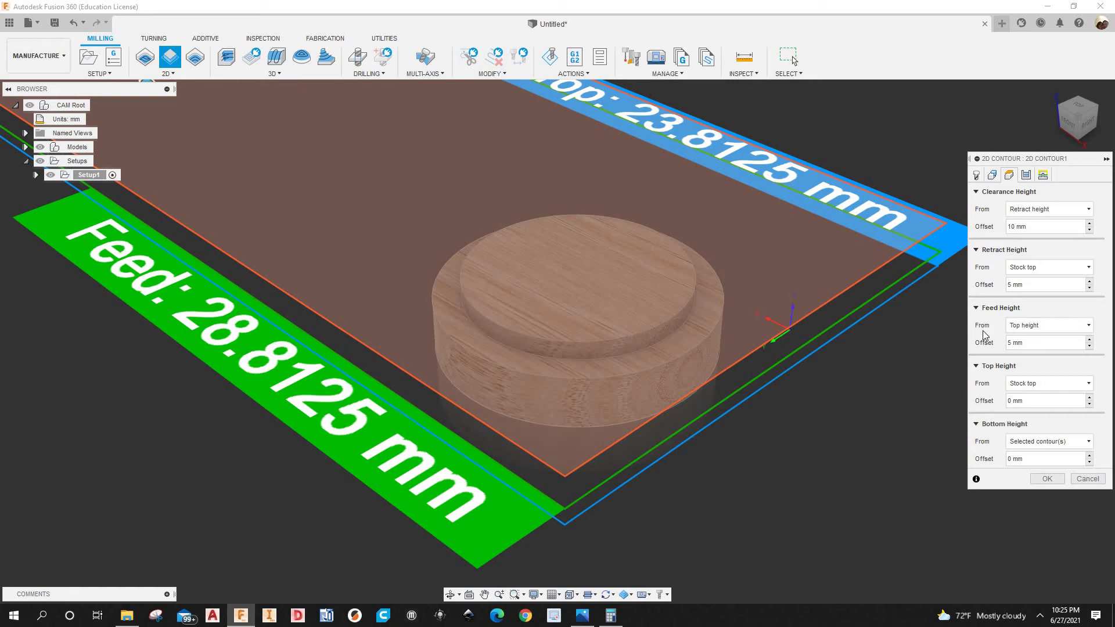
left_click(1025, 175)
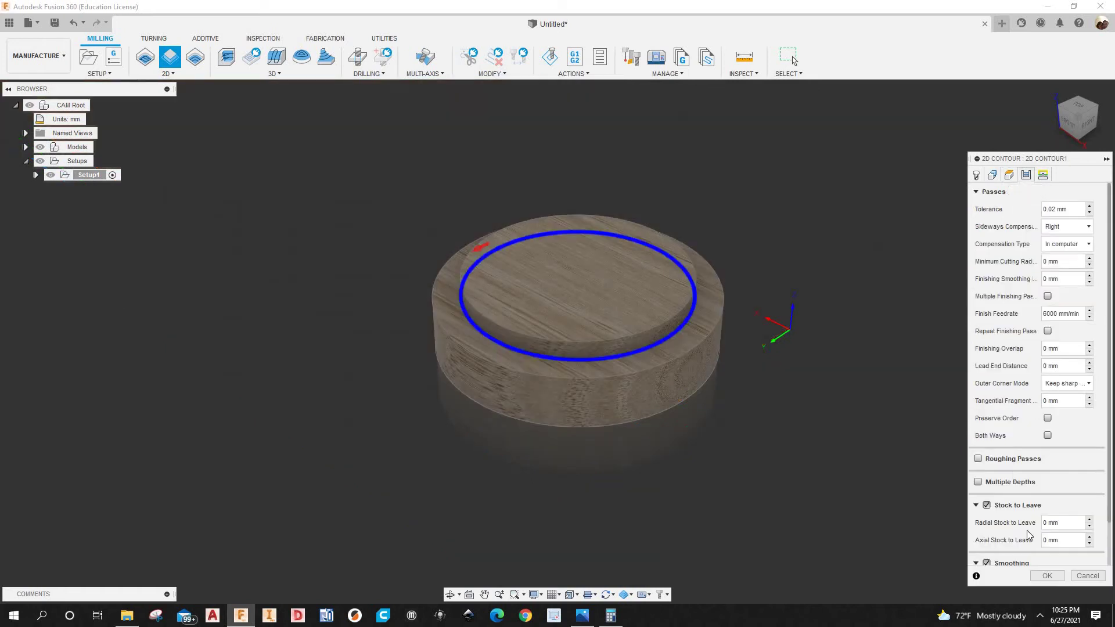
left_click(986, 505)
left_click(986, 506)
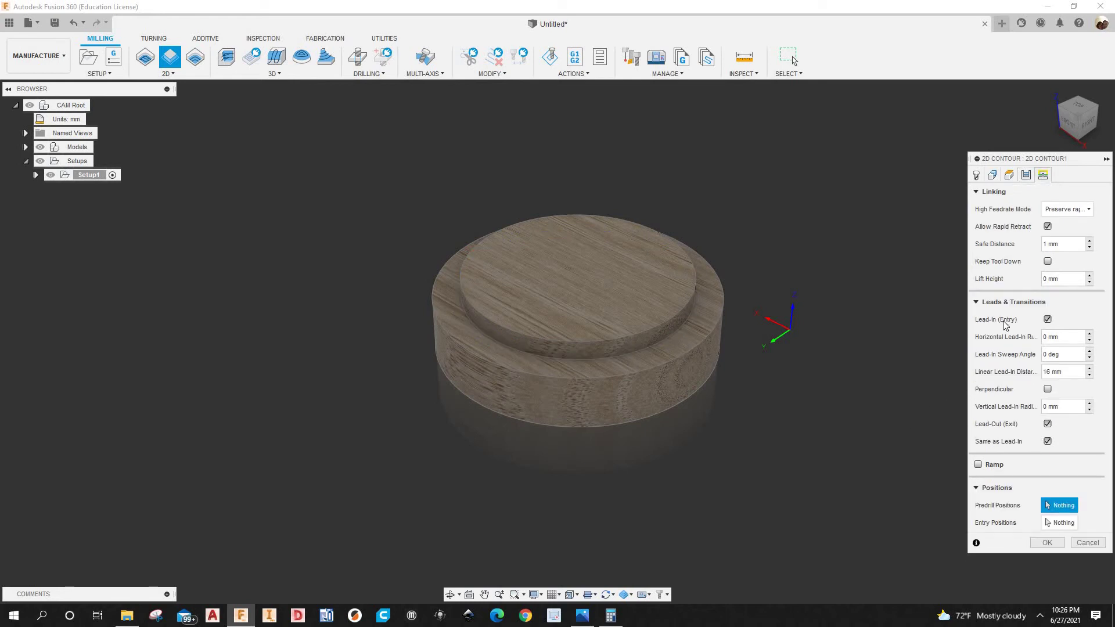
Turn off lead-in and lead-out, enable Ramp with a 15 degree ramping angle, and create the contour operation
left_click(1048, 319)
left_click(1047, 337)
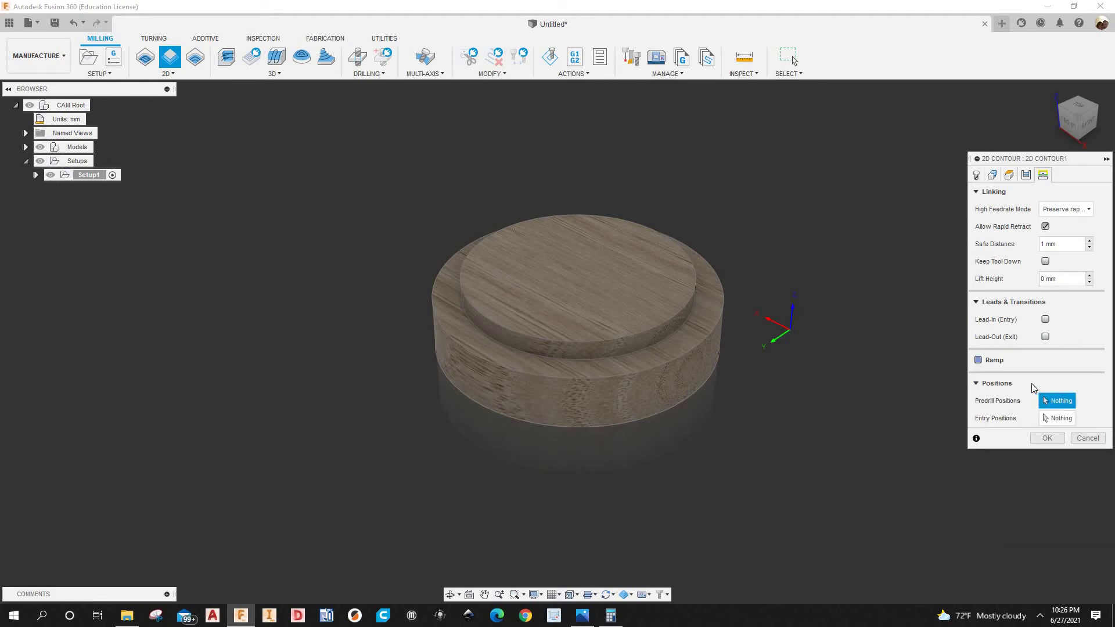
left_click(978, 360)
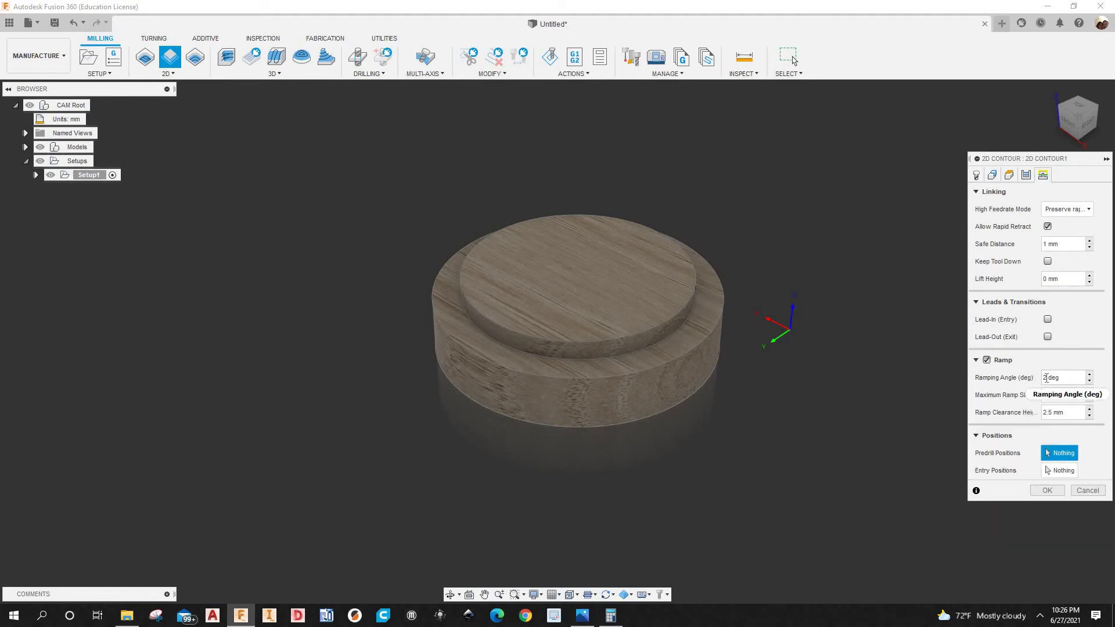
left_click_drag(1046, 378, 1036, 382)
type("1")
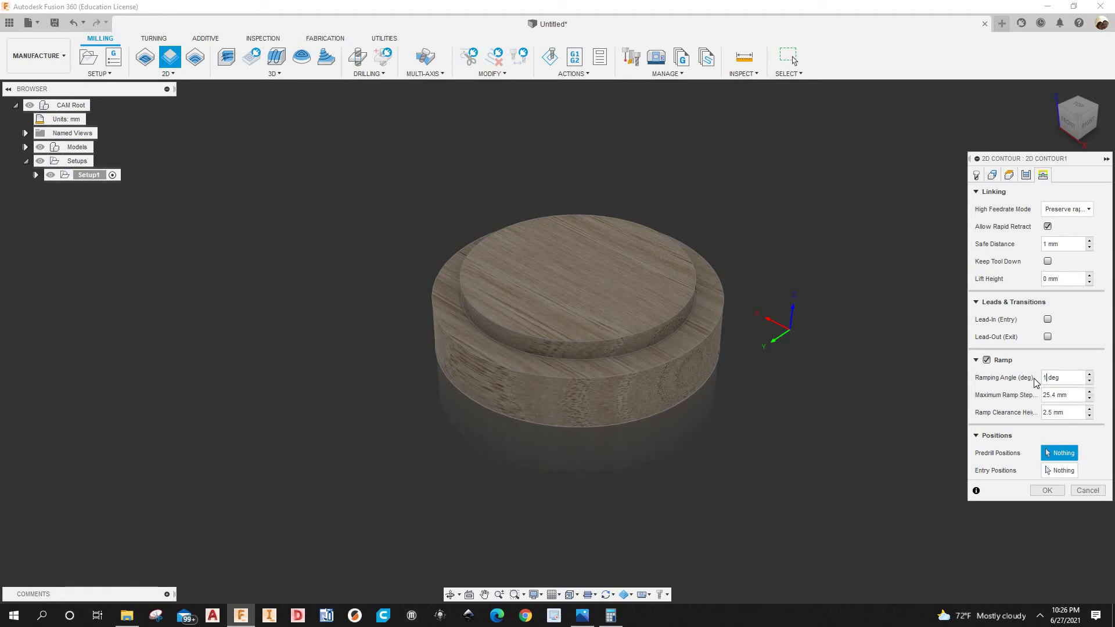
type("5")
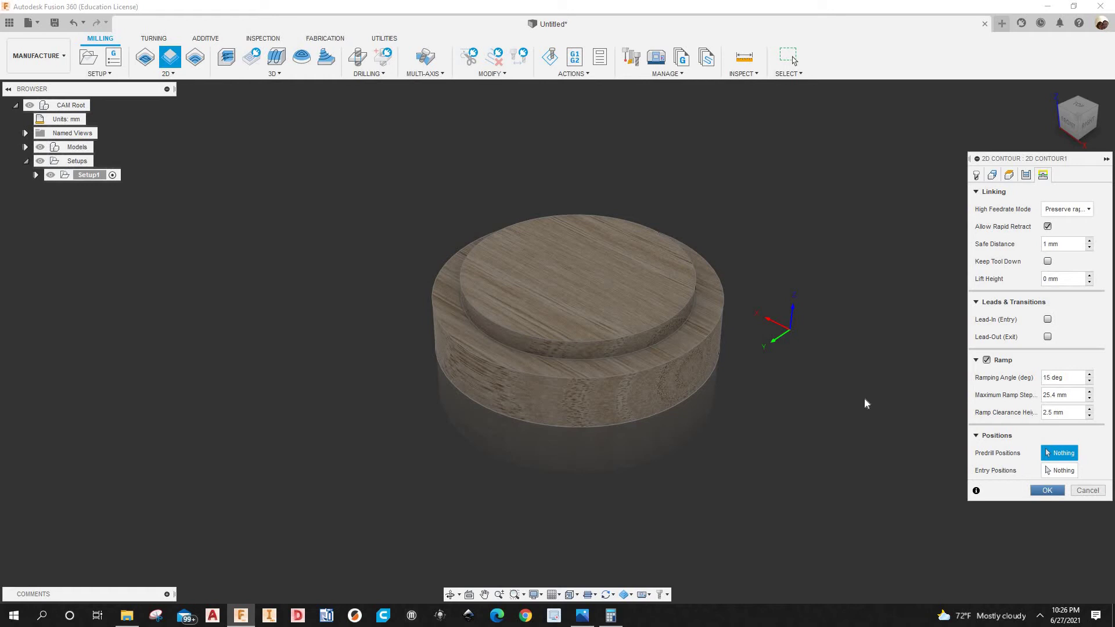
key("Return")
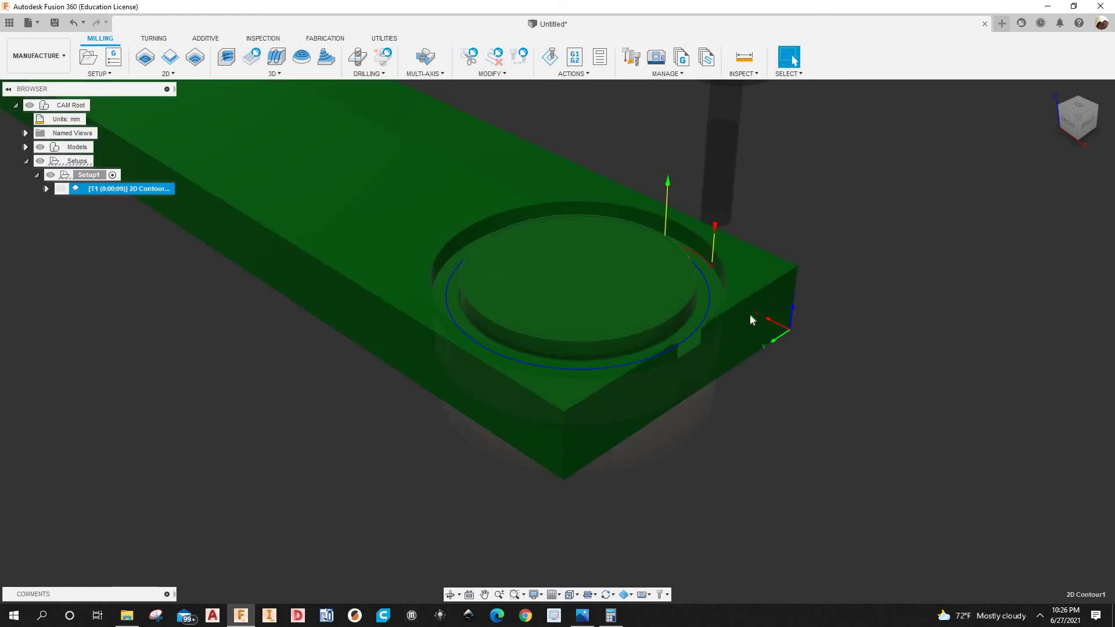
Examine the contour toolpath around the raised disc and the material it removes from the board
scroll(750, 316, "down", 2)
scroll(743, 313, "up", 4)
scroll(737, 317, "down", 1)
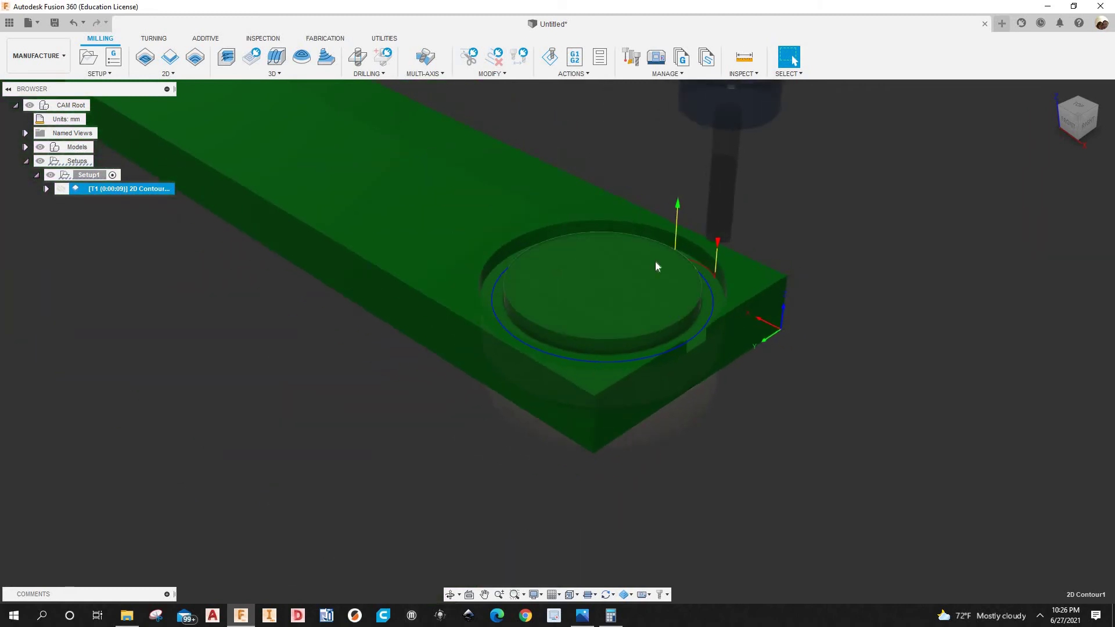
scroll(746, 255, "up", 2)
scroll(581, 261, "up", 3)
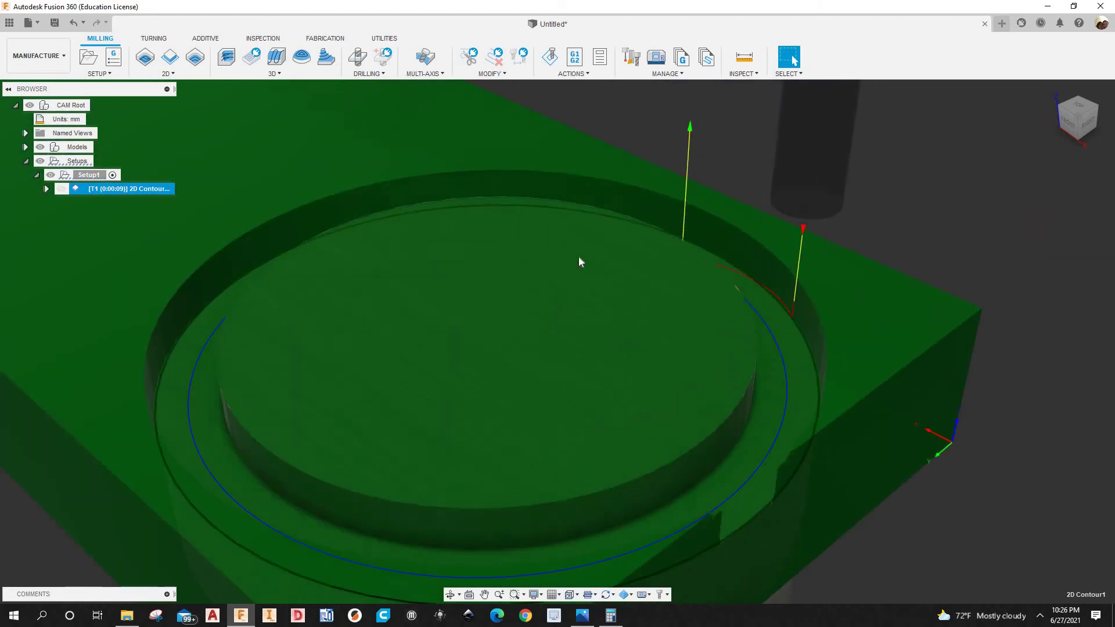
scroll(757, 263, "down", 3)
scroll(698, 242, "up", 2)
scroll(699, 242, "down", 2)
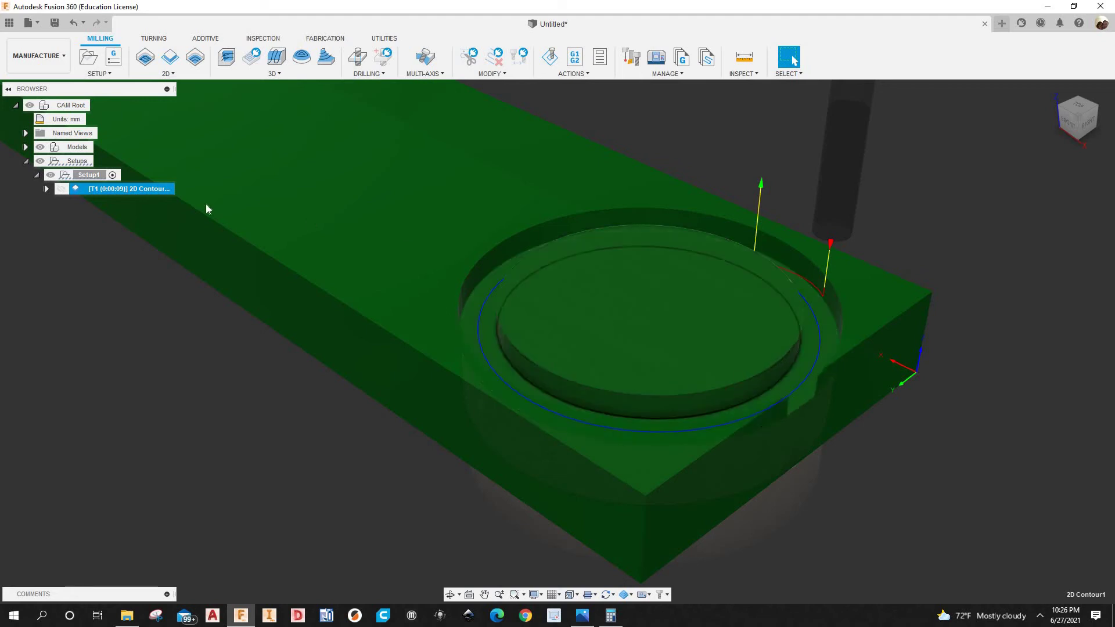
scroll(331, 317, "down", 3)
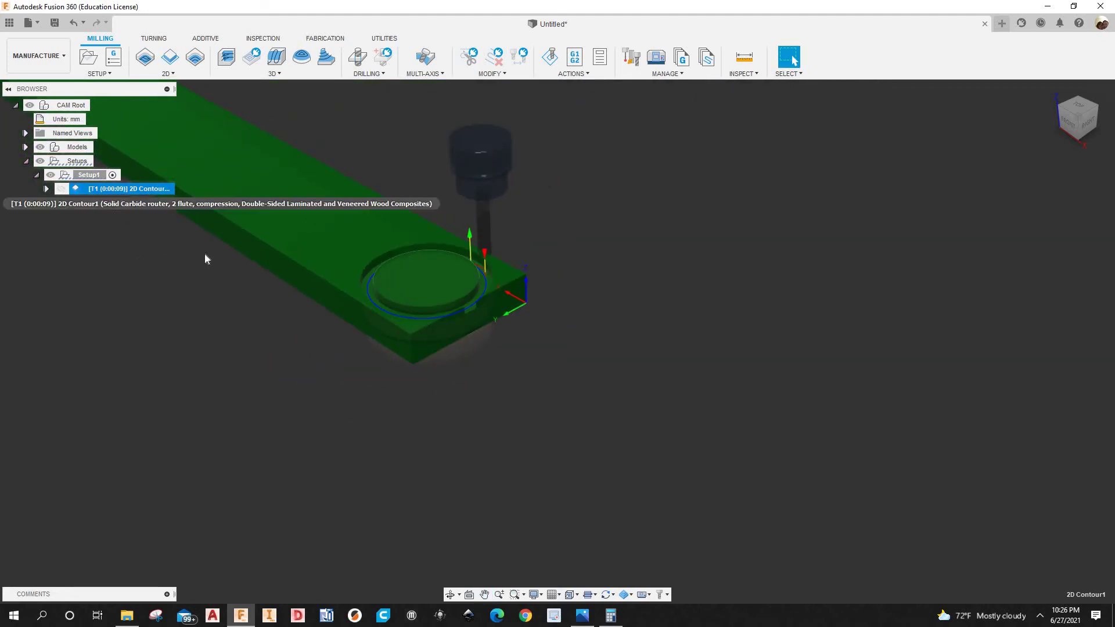
Duplicate the 2D contour operation and open the copy for editing
right_click(119, 192)
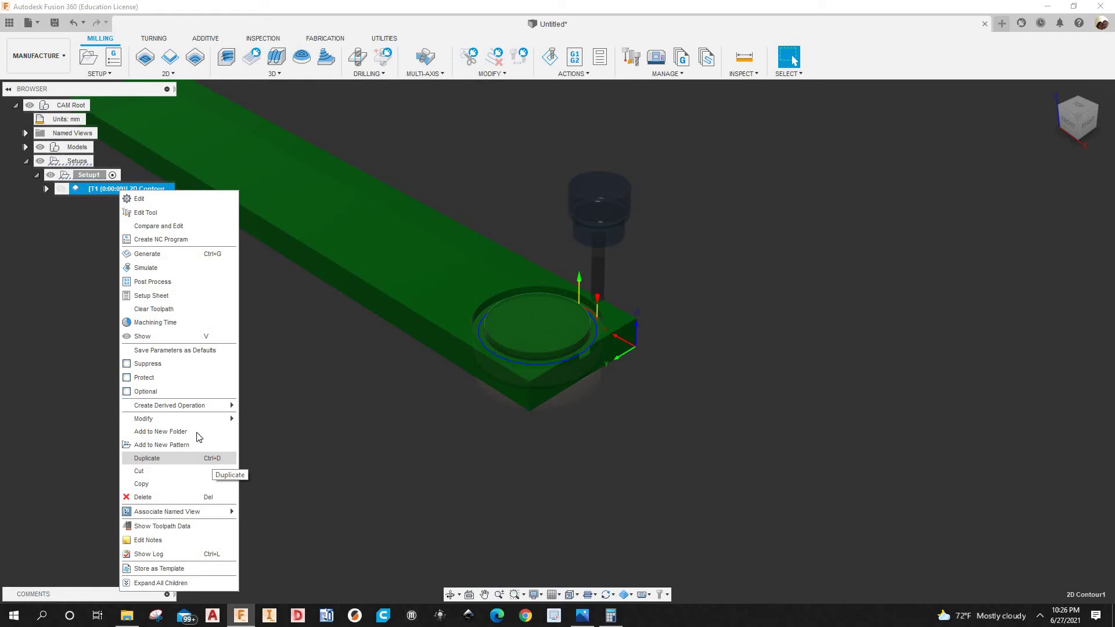
left_click(208, 458)
right_click(152, 201)
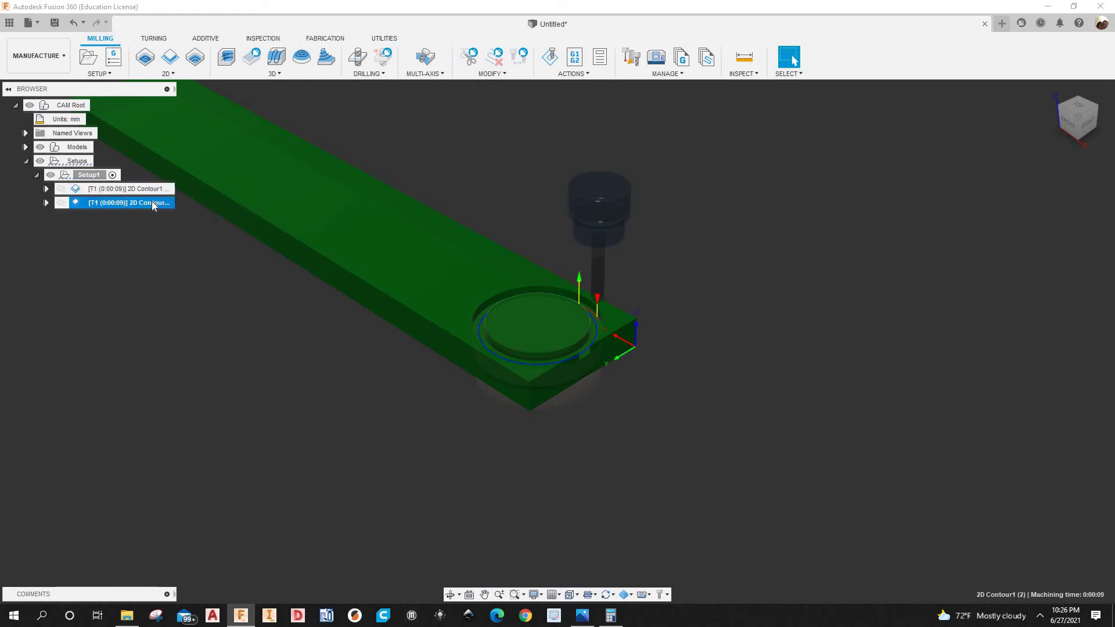
key("Return")
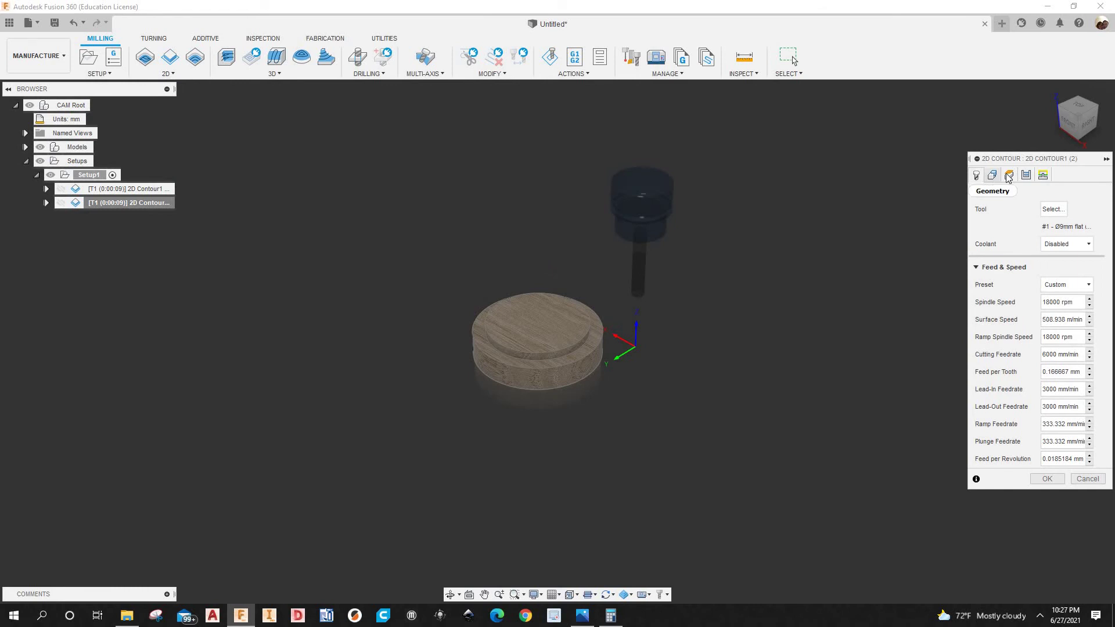
Enable Stock to Leave in the duplicated contour with 8 mm radial and 0 mm axial, and apply the change to its toolpath
left_click(992, 176)
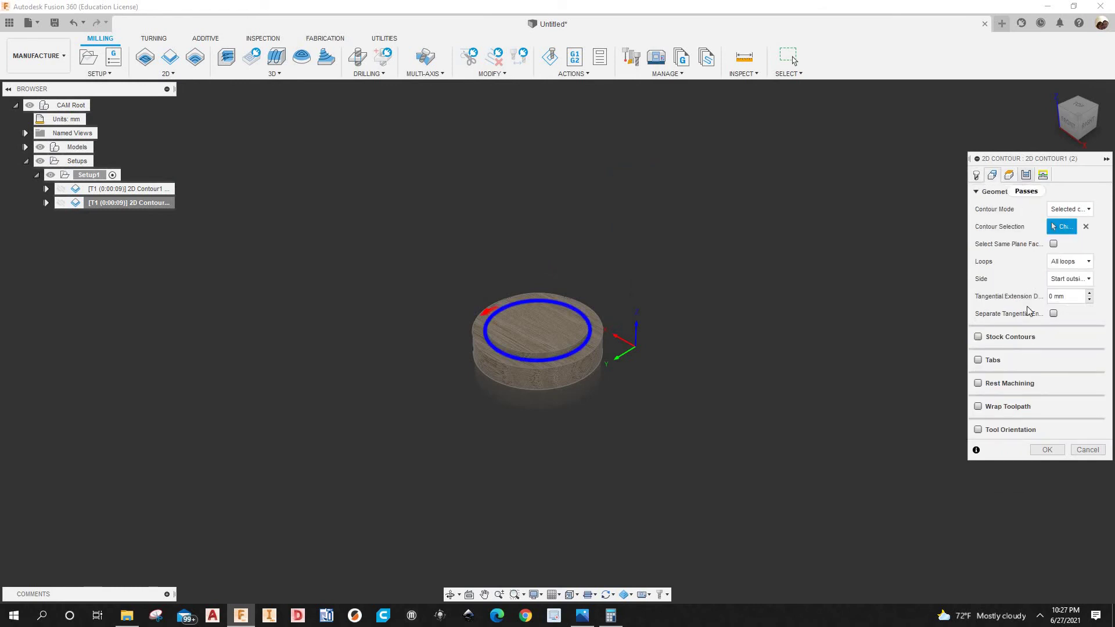
left_click(1026, 176)
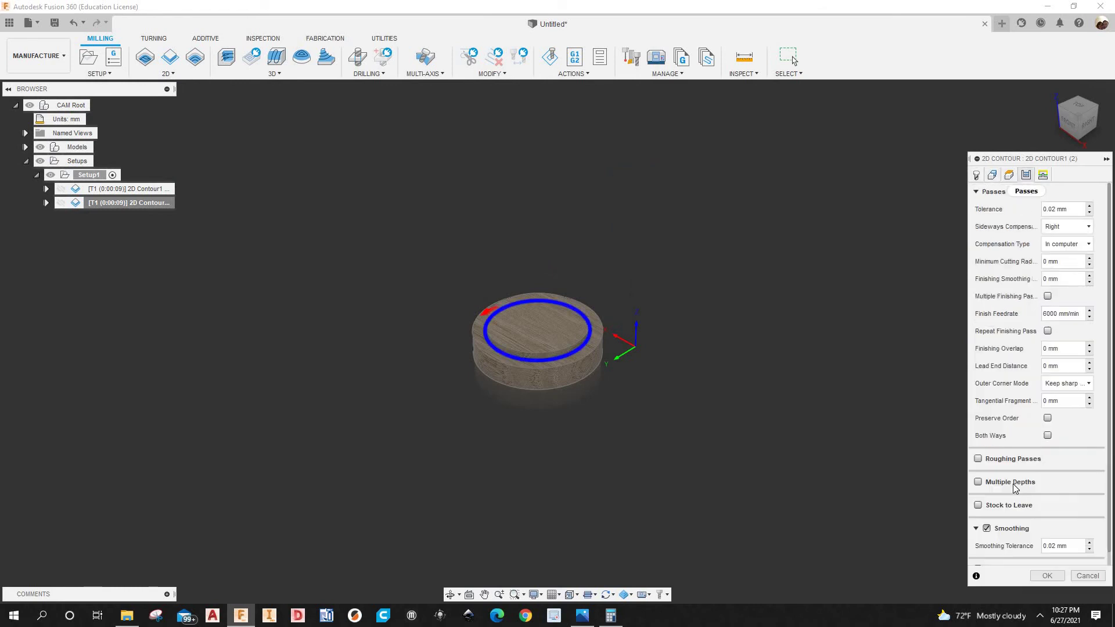
left_click(978, 506)
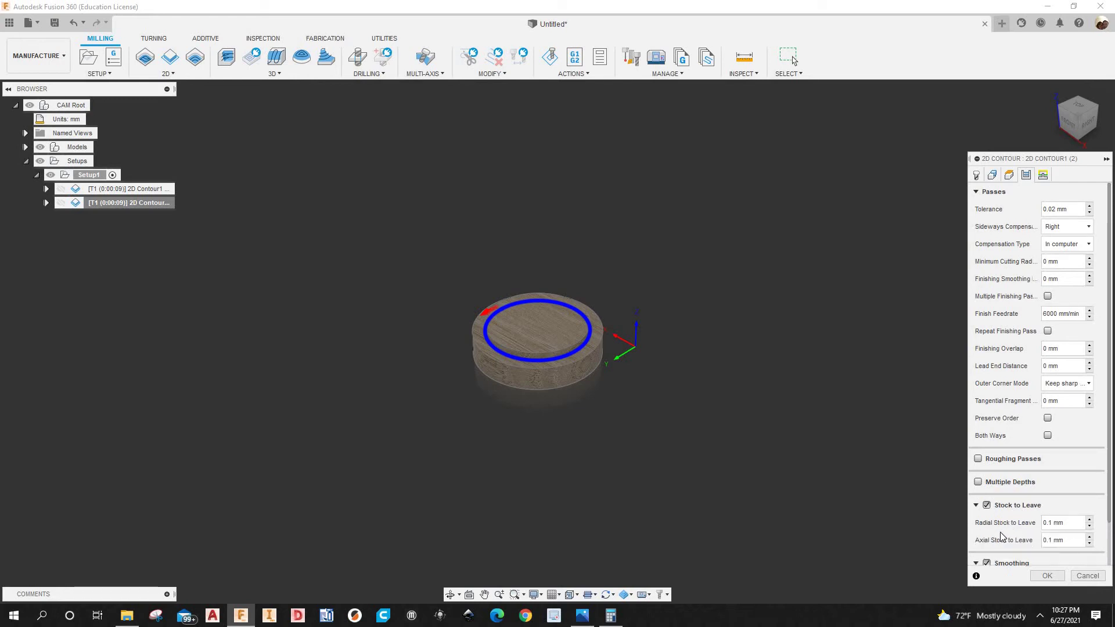
left_click(1034, 544)
type("0")
left_click(1035, 527)
type("0")
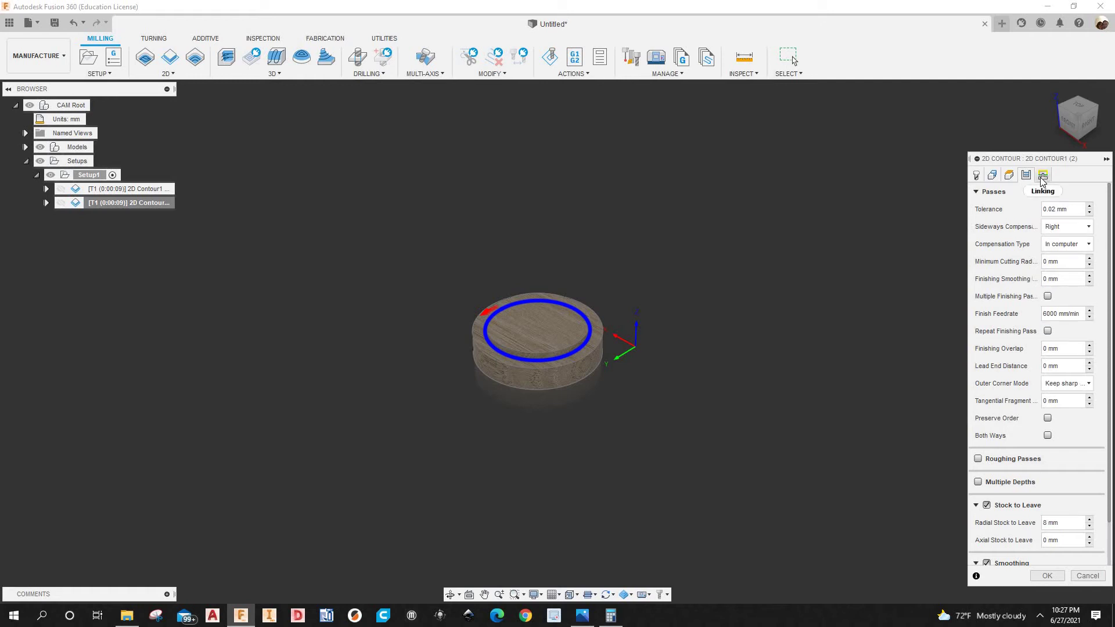
left_click(1047, 576)
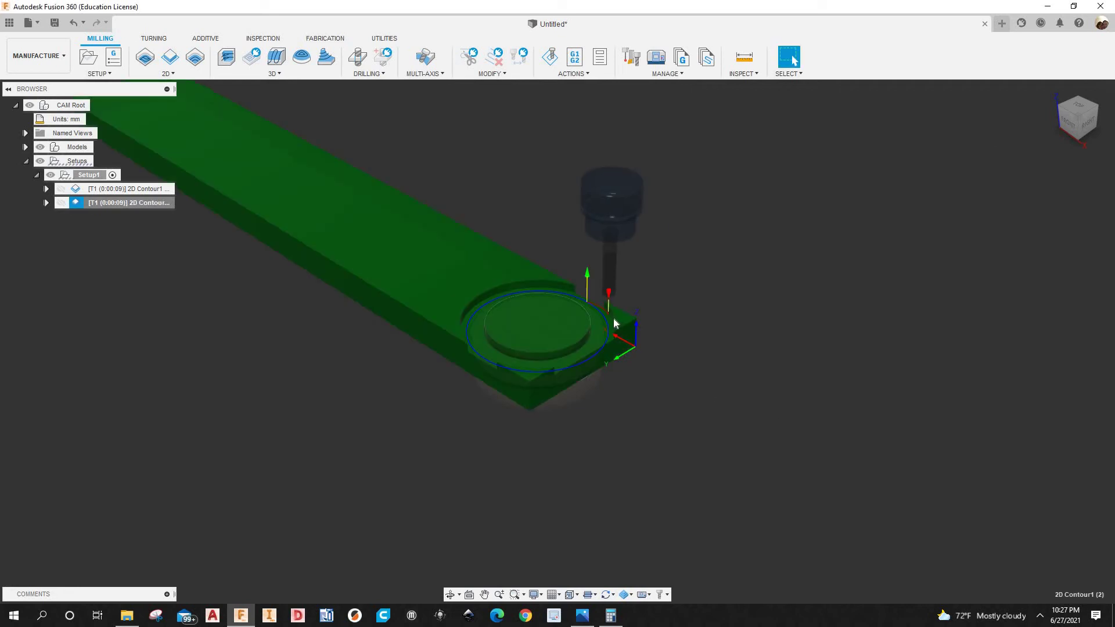
scroll(613, 318, "up", 4)
scroll(272, 293, "up", 2)
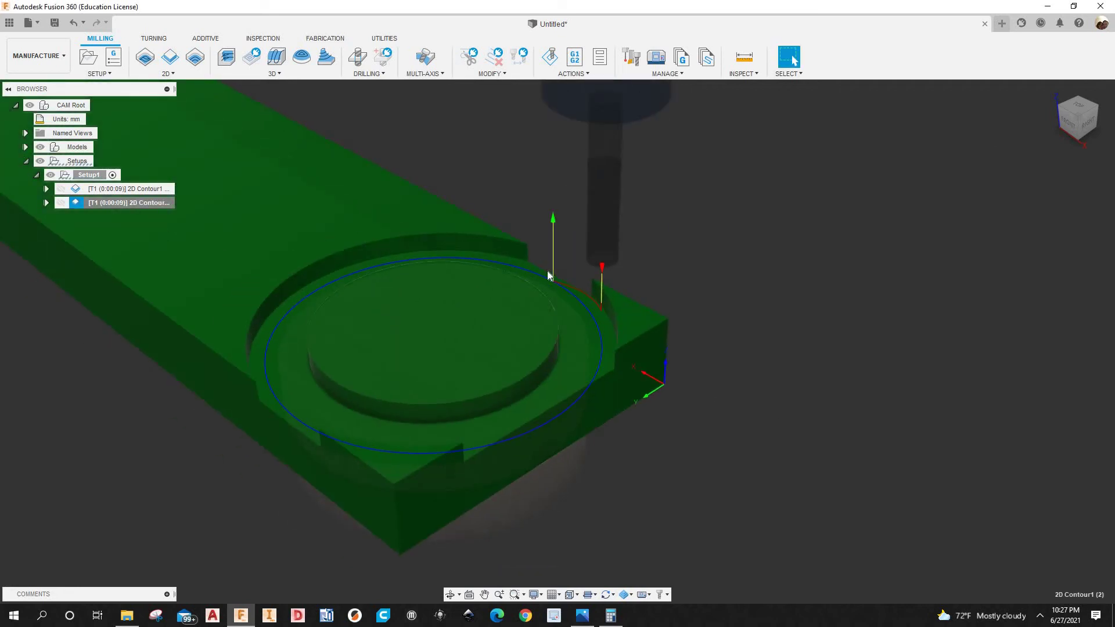
scroll(421, 413, "down", 1)
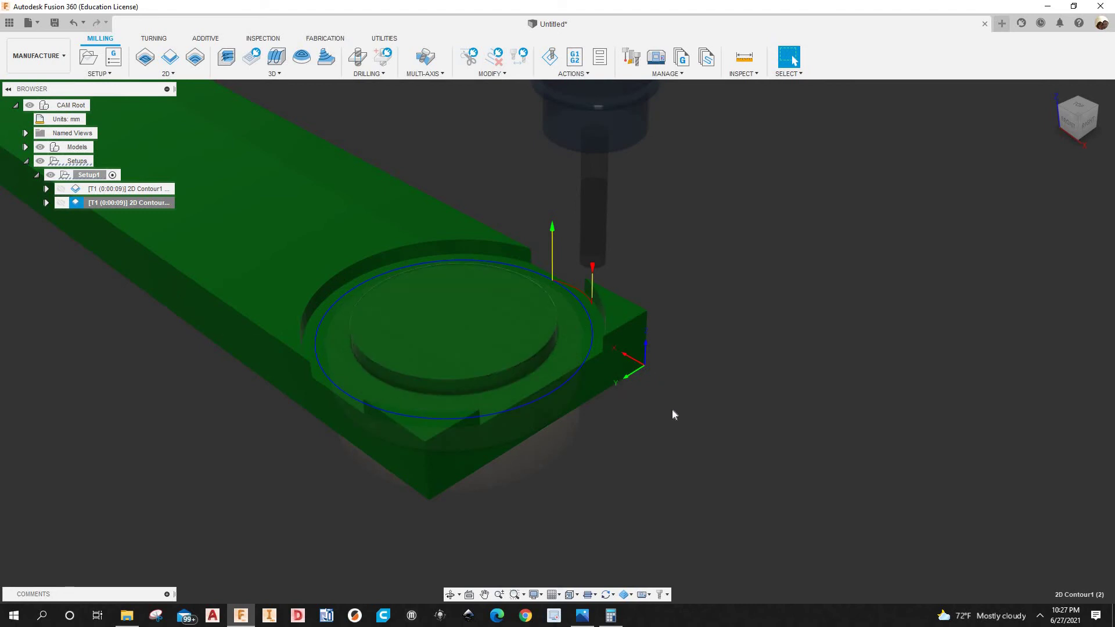
Examine the duplicated contour's toolpath and the stock it removes around the raised disc
scroll(671, 411, "down", 2)
scroll(520, 427, "up", 2)
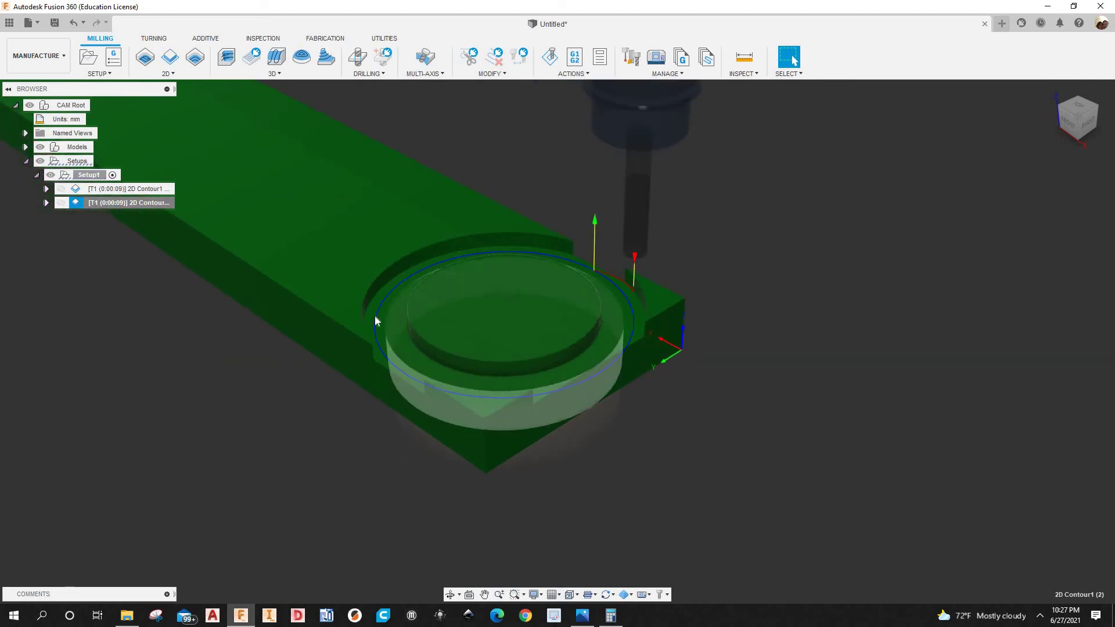
scroll(581, 332, "down", 1)
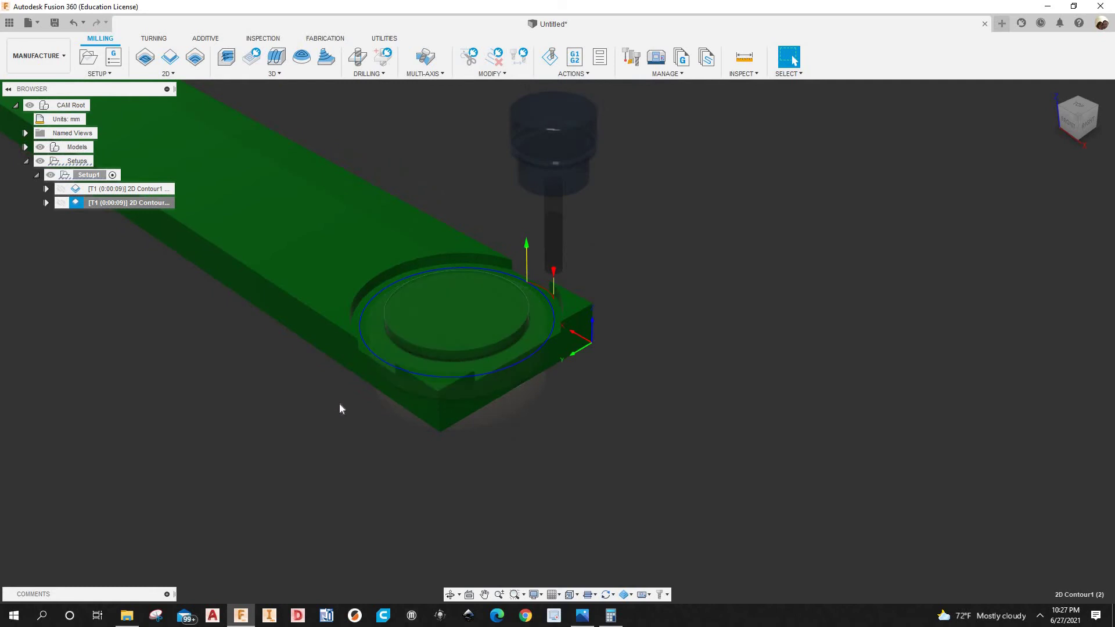
scroll(340, 403, "up", 1)
scroll(348, 406, "up", 1)
scroll(531, 314, "up", 1)
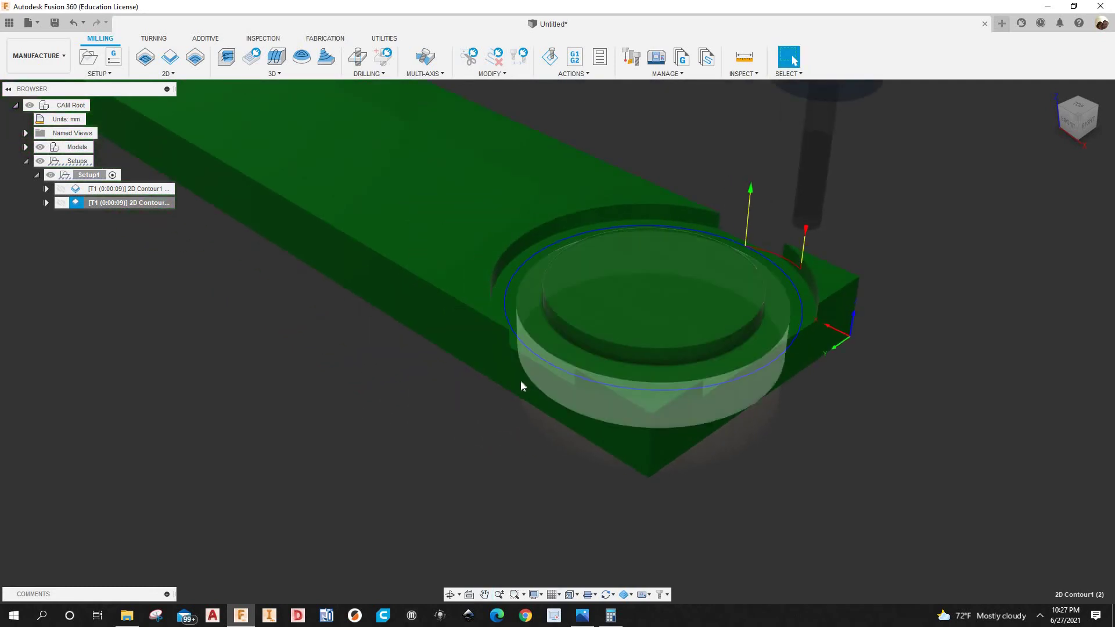
scroll(662, 401, "up", 2)
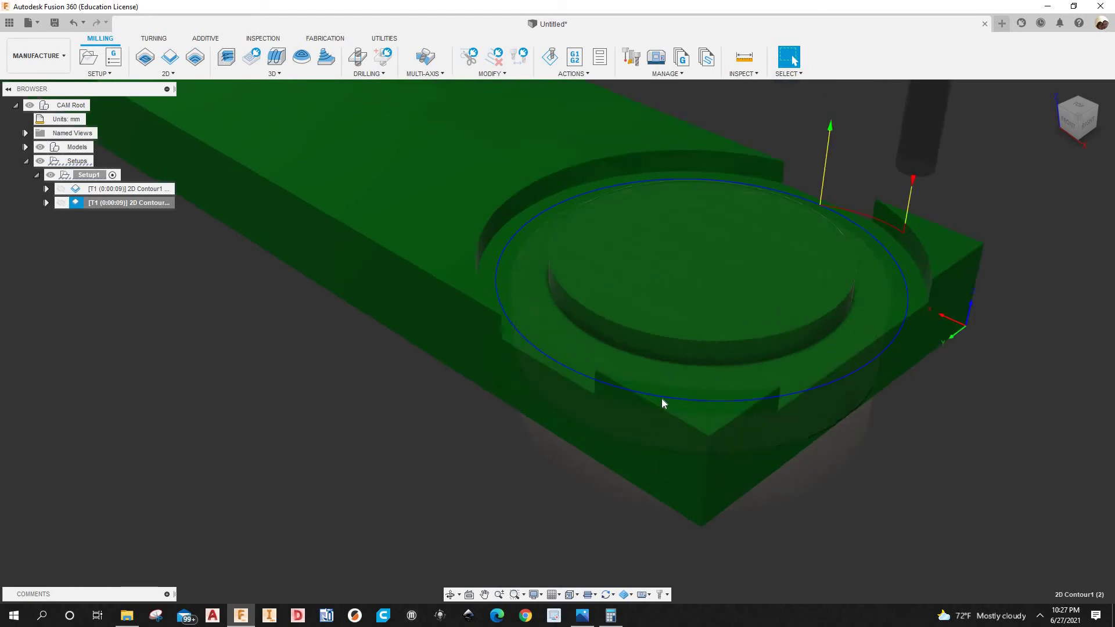
scroll(627, 435, "down", 2)
scroll(708, 434, "down", 1)
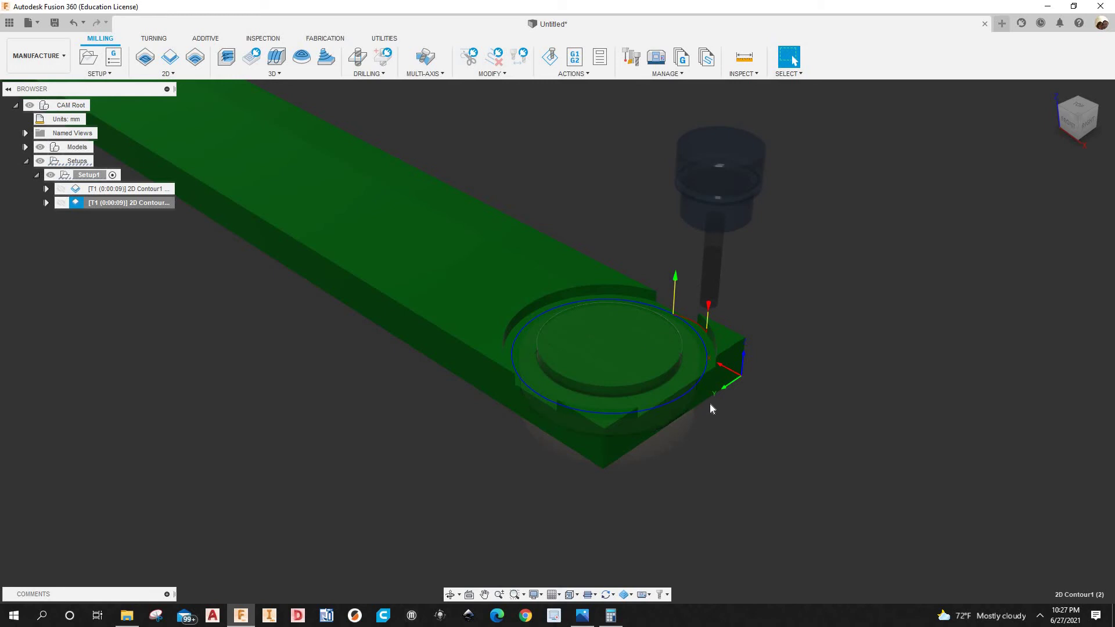
scroll(709, 402, "up", 1)
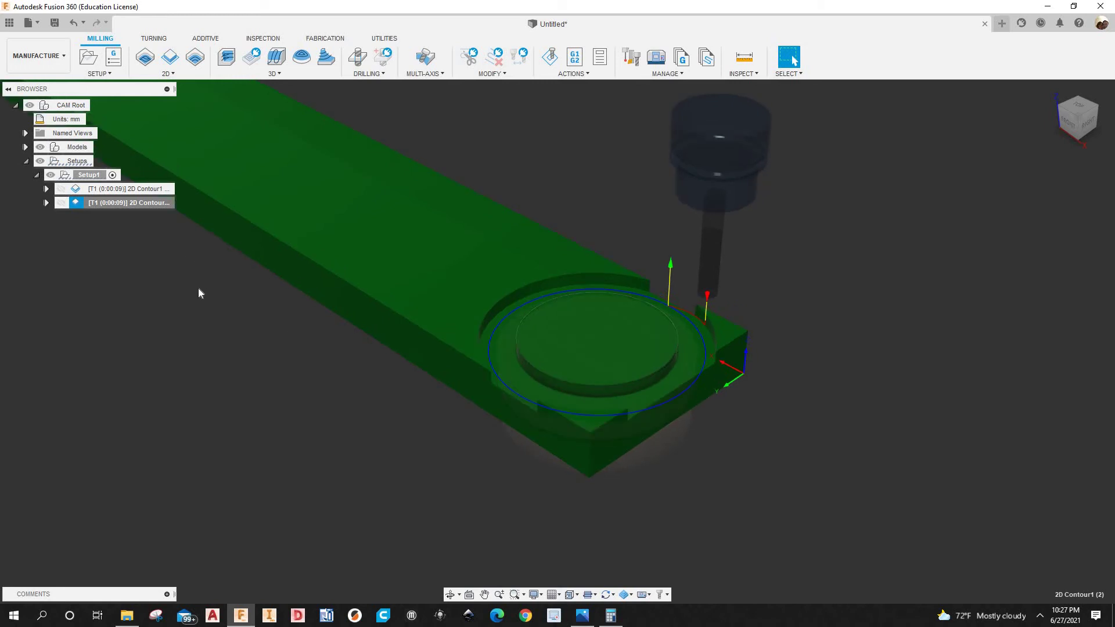
Duplicate the second 2D contour operation and open the new copy for editing
left_click(137, 203, "ctrl")
left_click(137, 203)
right_click(137, 204)
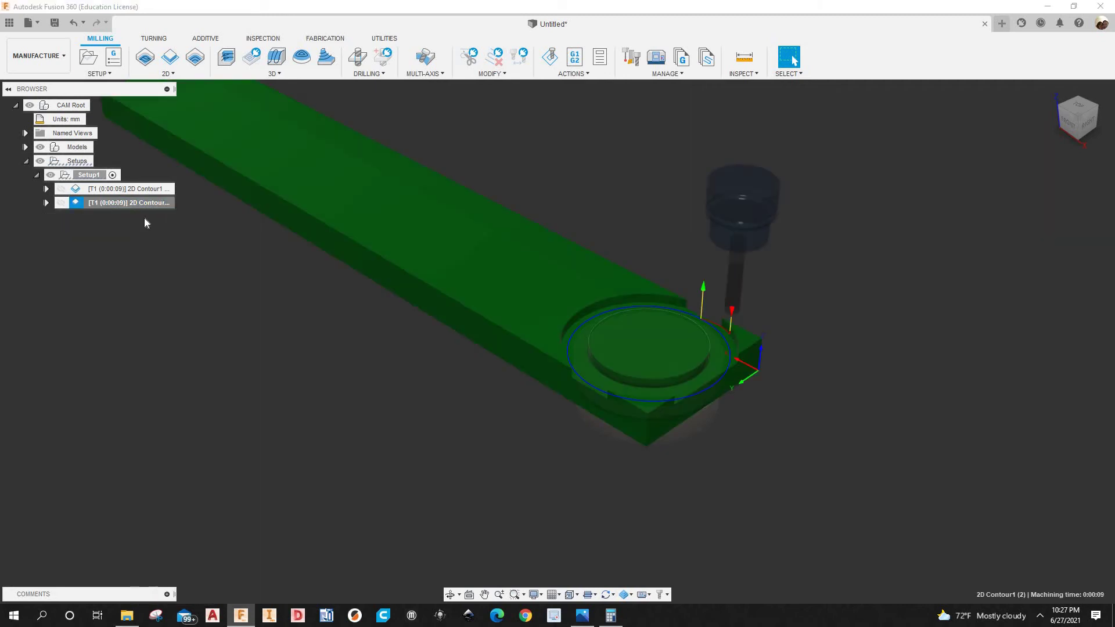
right_click(145, 223)
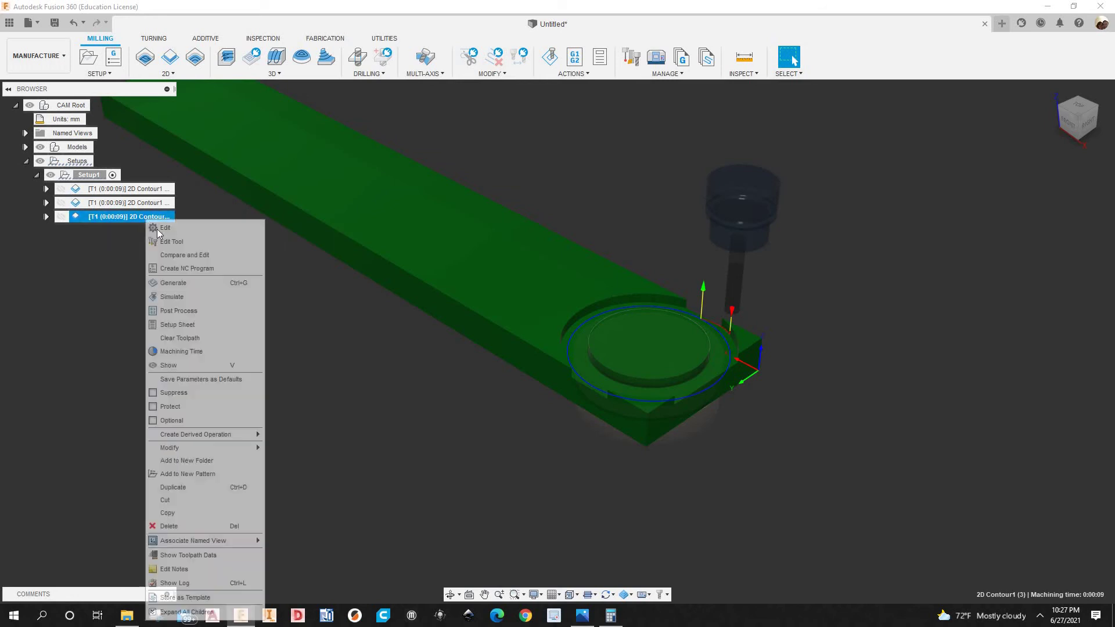
left_click(160, 227)
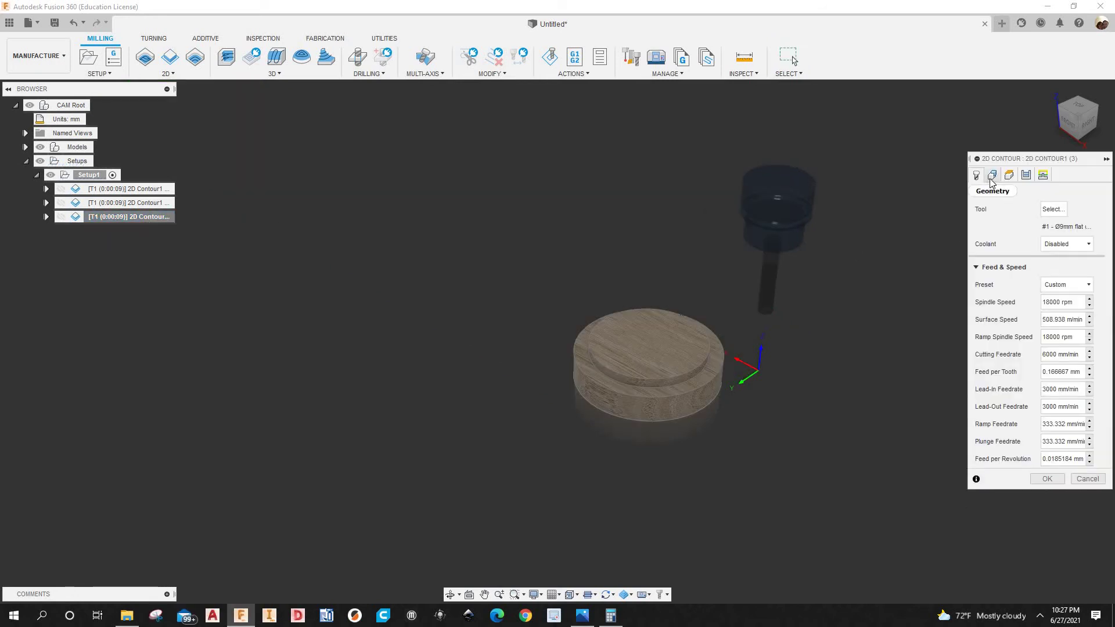
Replace the contour selection with the plug's bottom outer edge and set the Bottom Height offset to 2 mm
left_click(992, 175)
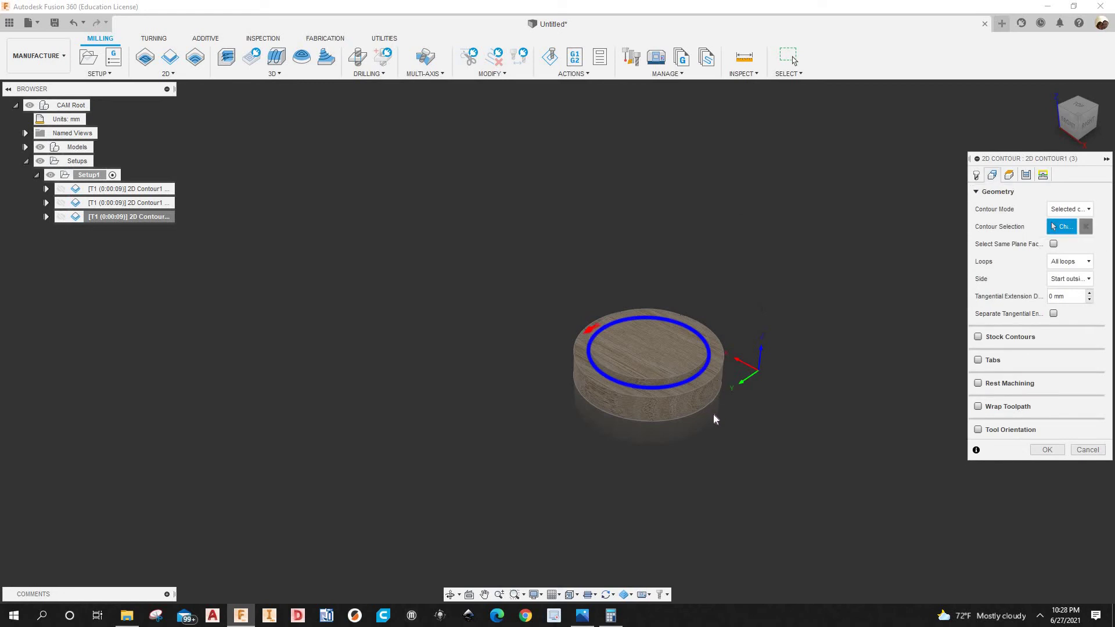
scroll(700, 427, "up", 5)
left_click(699, 426)
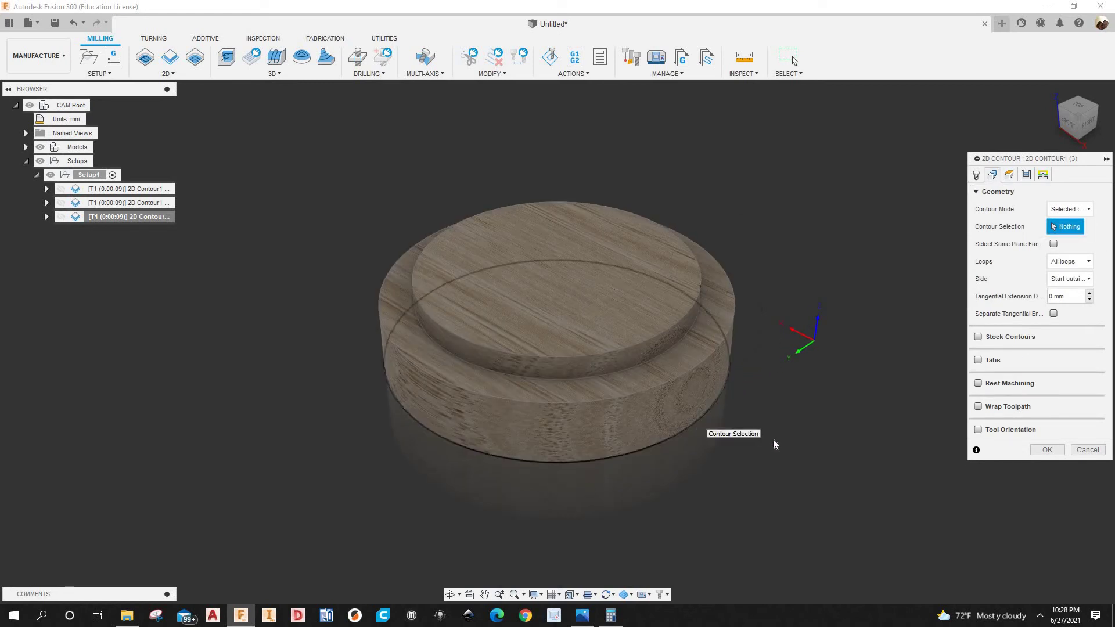
left_click(1010, 177)
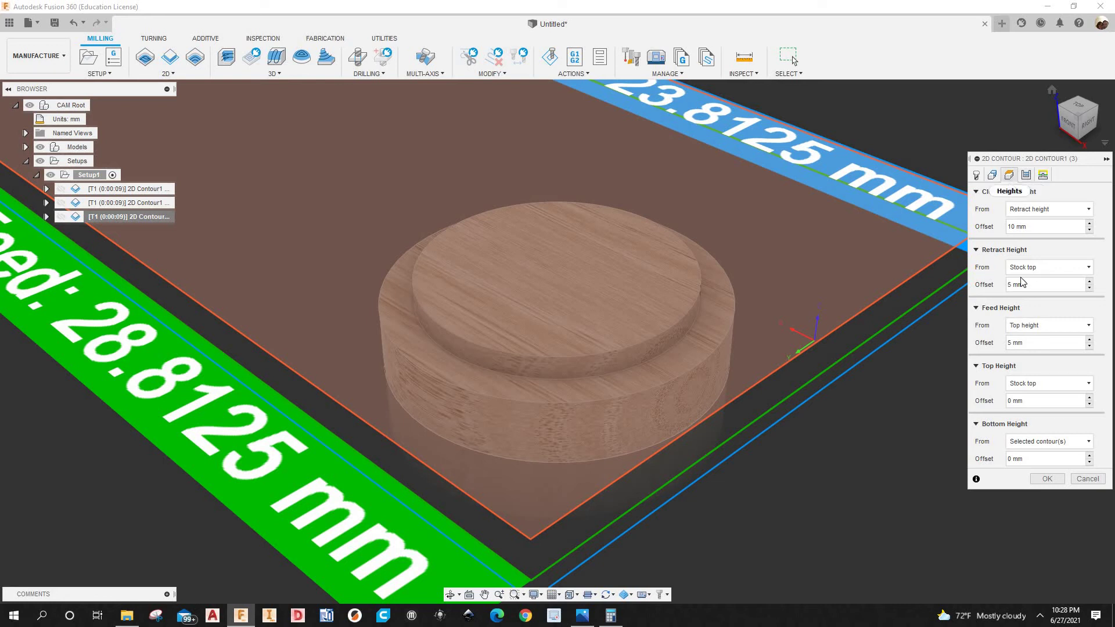
left_click(1010, 459)
type("2")
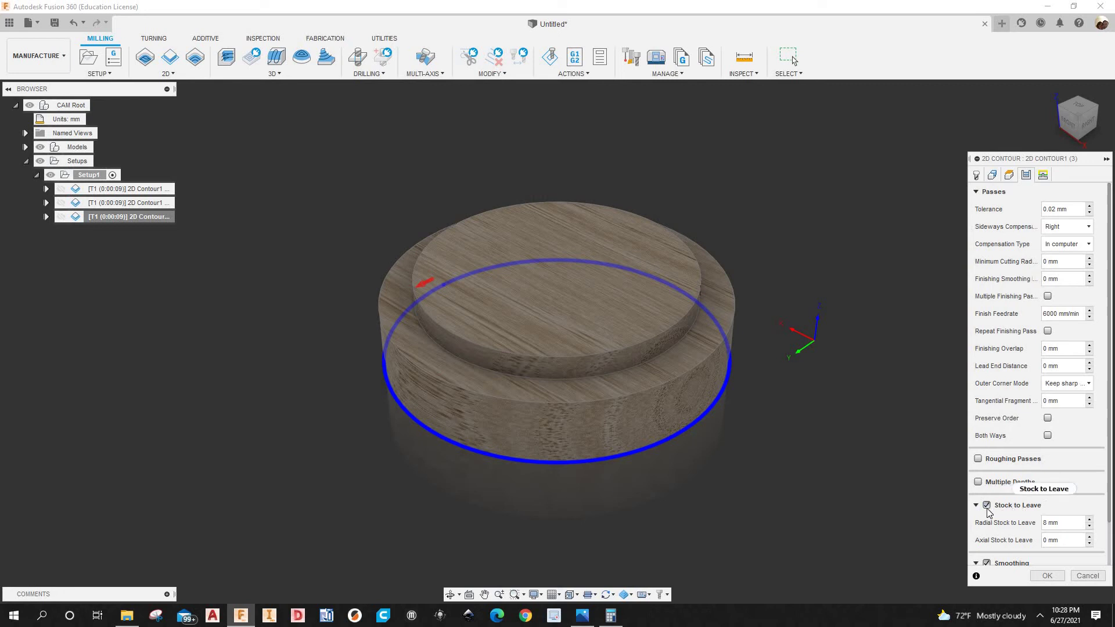
Turn off Stock to Leave, enable Multiple Depths with a 9 mm maximum roughing stepdown, and apply the contour changes
left_click(987, 506)
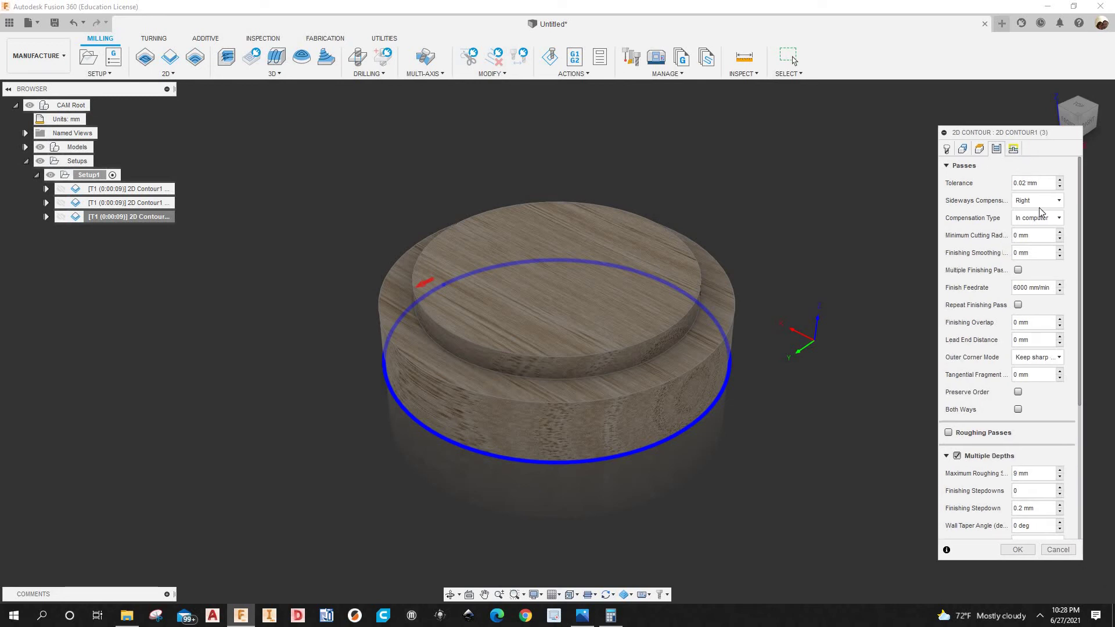
left_click(1013, 149)
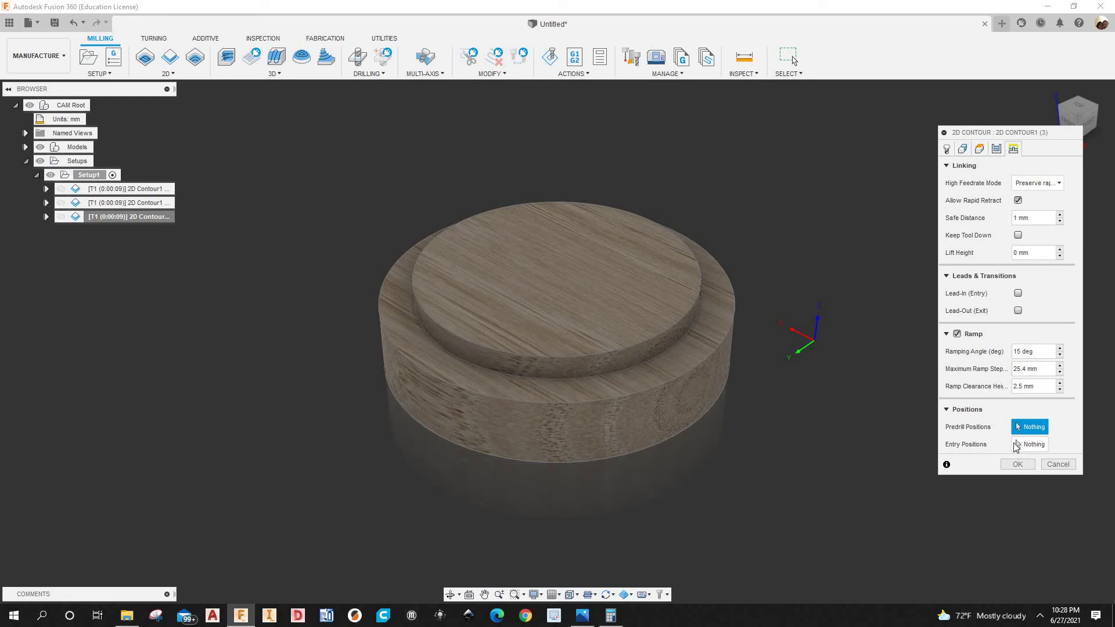
left_click(1017, 464)
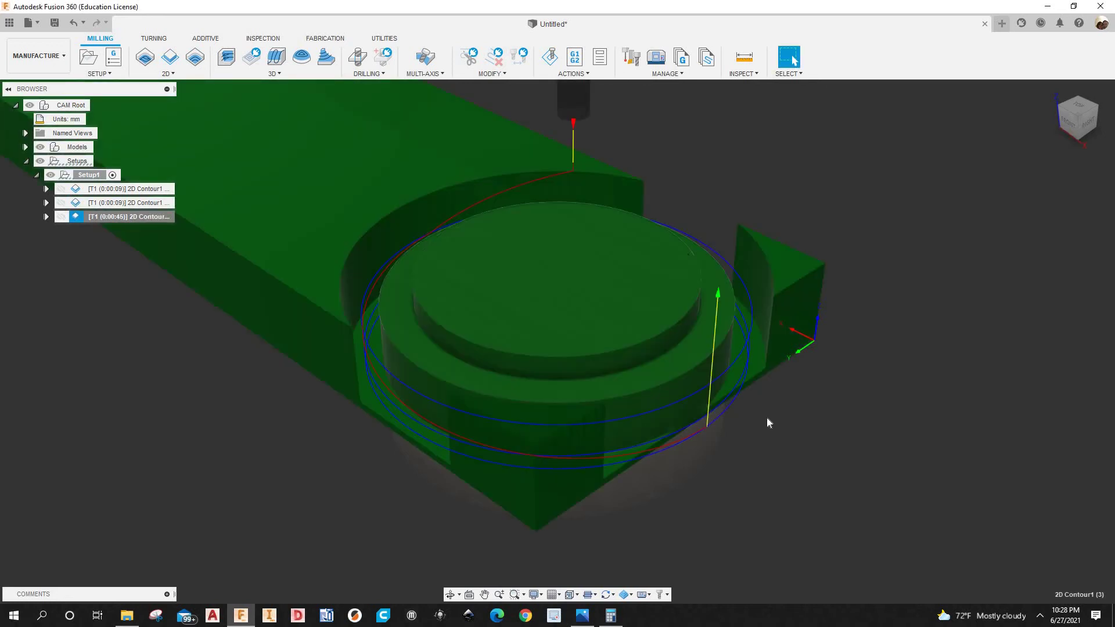
Simulate all toolpaths of Setup1 with the stock shown, and close the simulation
middle_click_drag(739, 436, 230, 206, "shift")
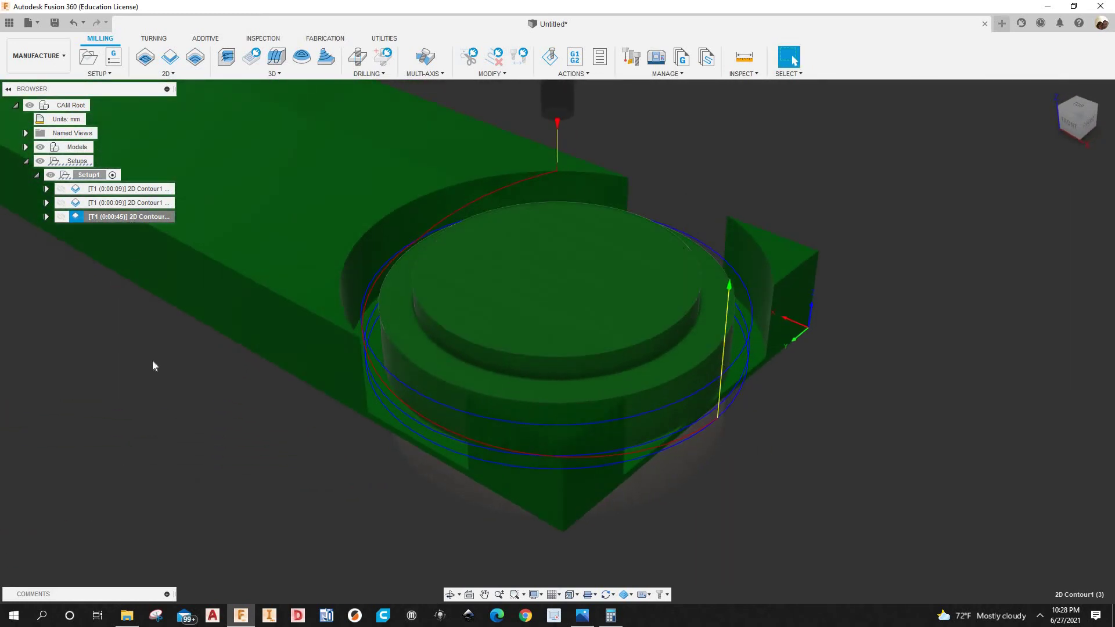
middle_click_drag(262, 379, 186, 261, "shift")
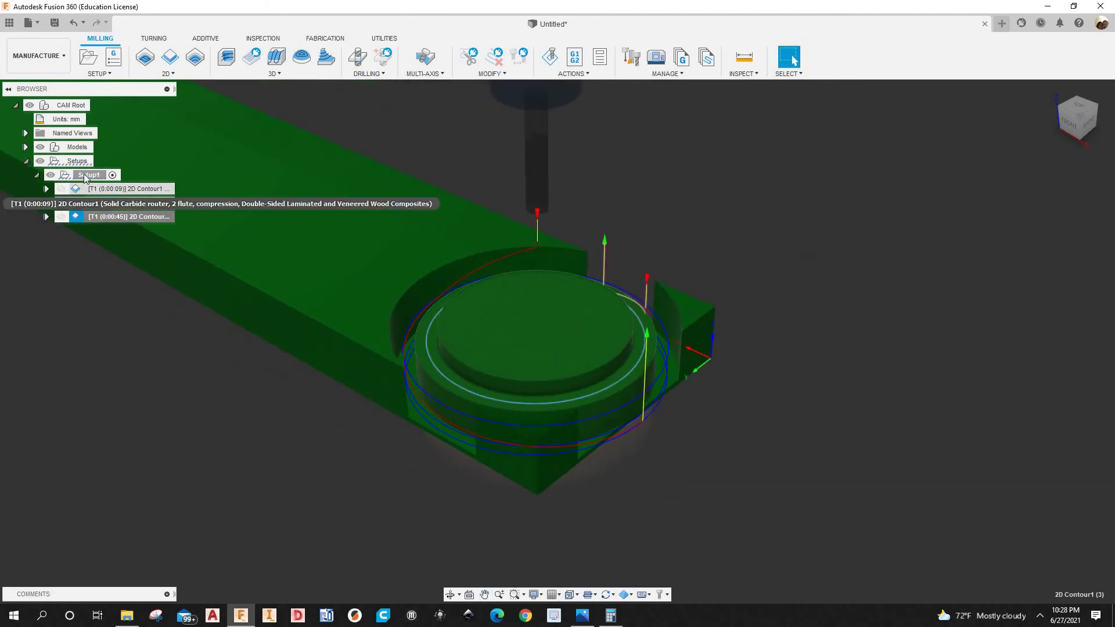
left_click(86, 175)
right_click(86, 175)
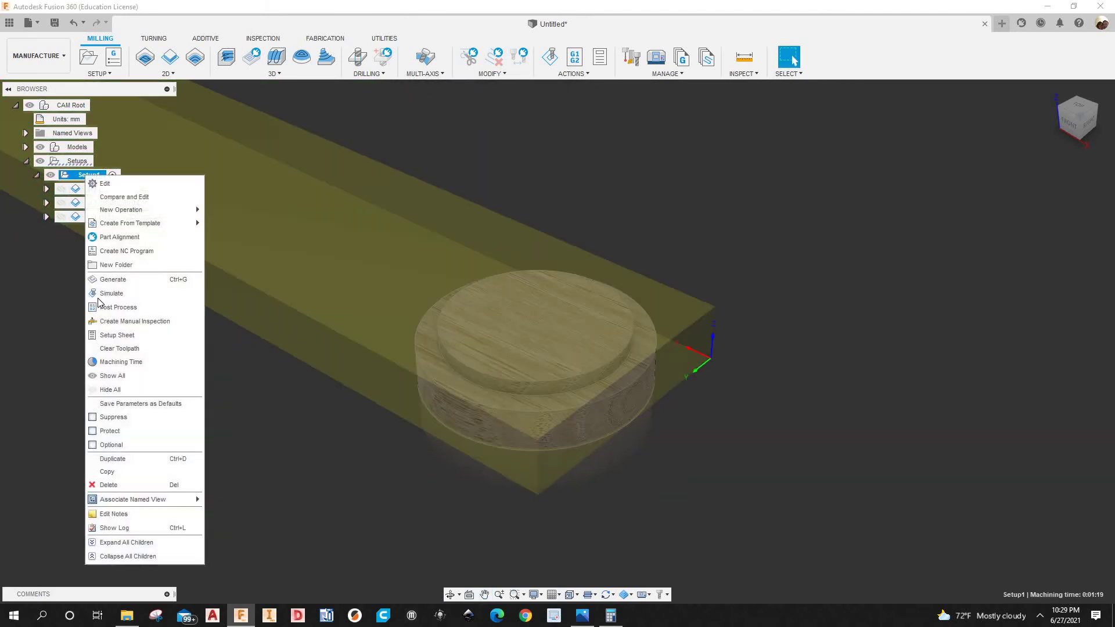
left_click(111, 293)
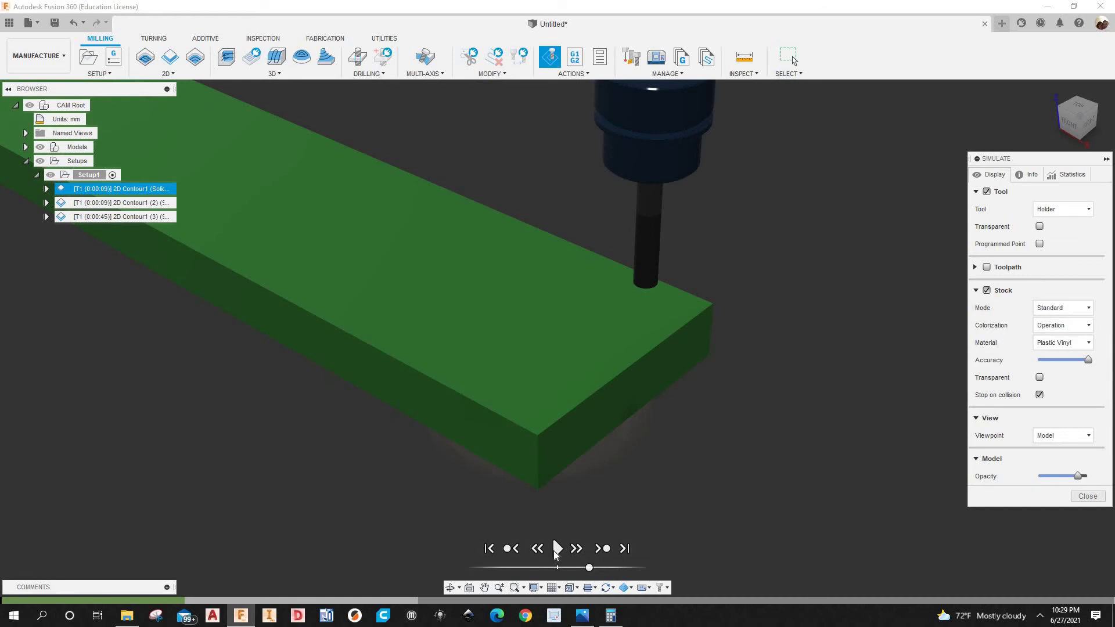
left_click(569, 541)
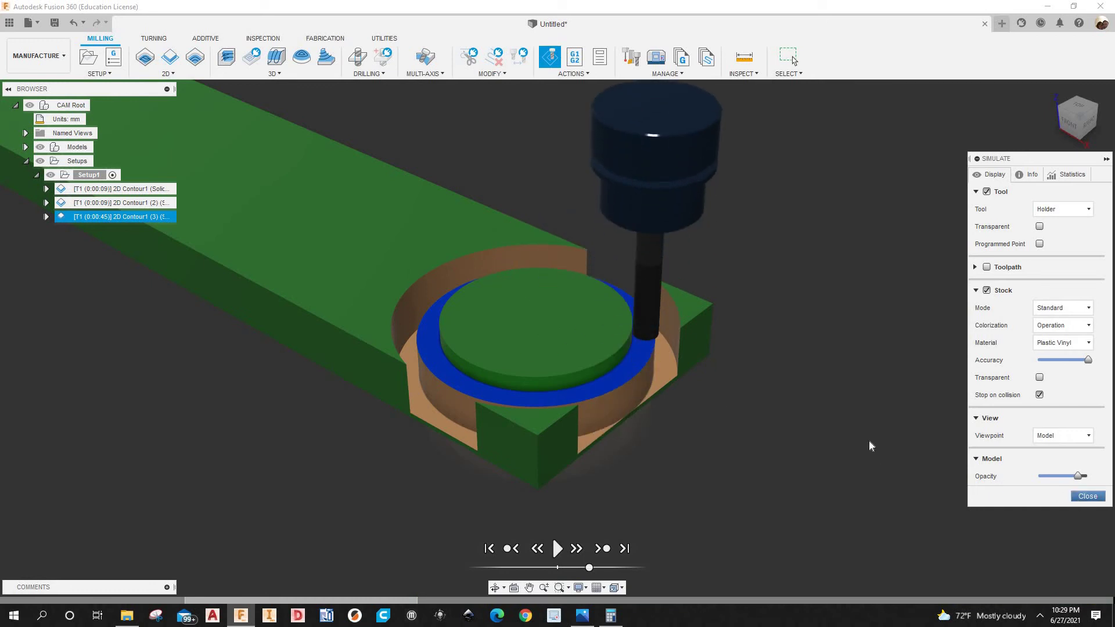
left_click(1087, 497)
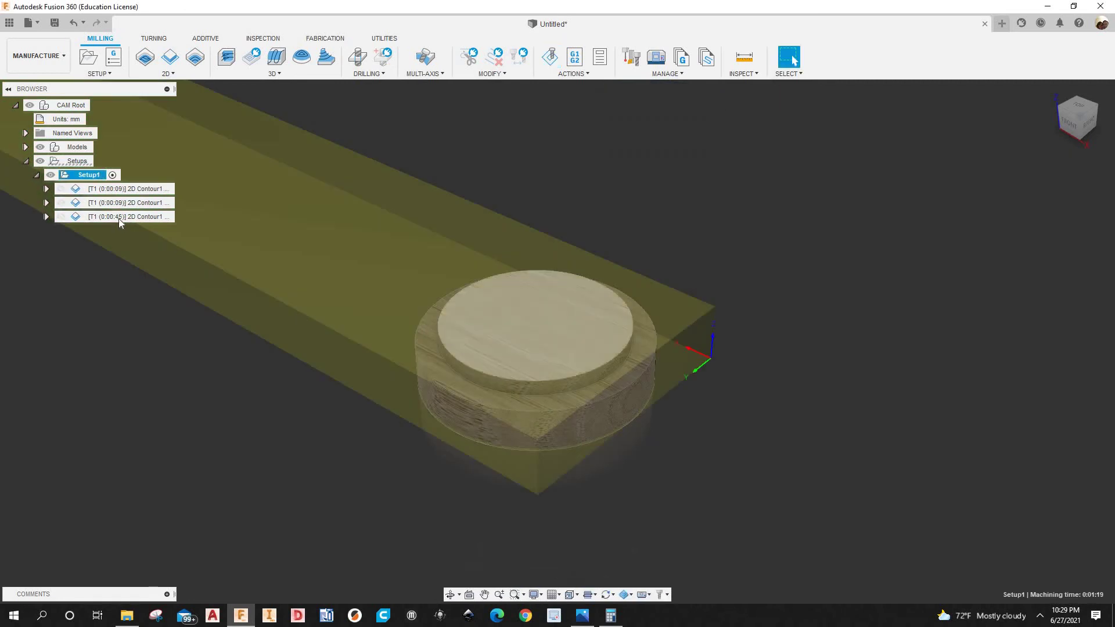
Edit the third contour so its Top Height is taken from the plug's lower ring-shaped step face, and apply the change
left_click(117, 217)
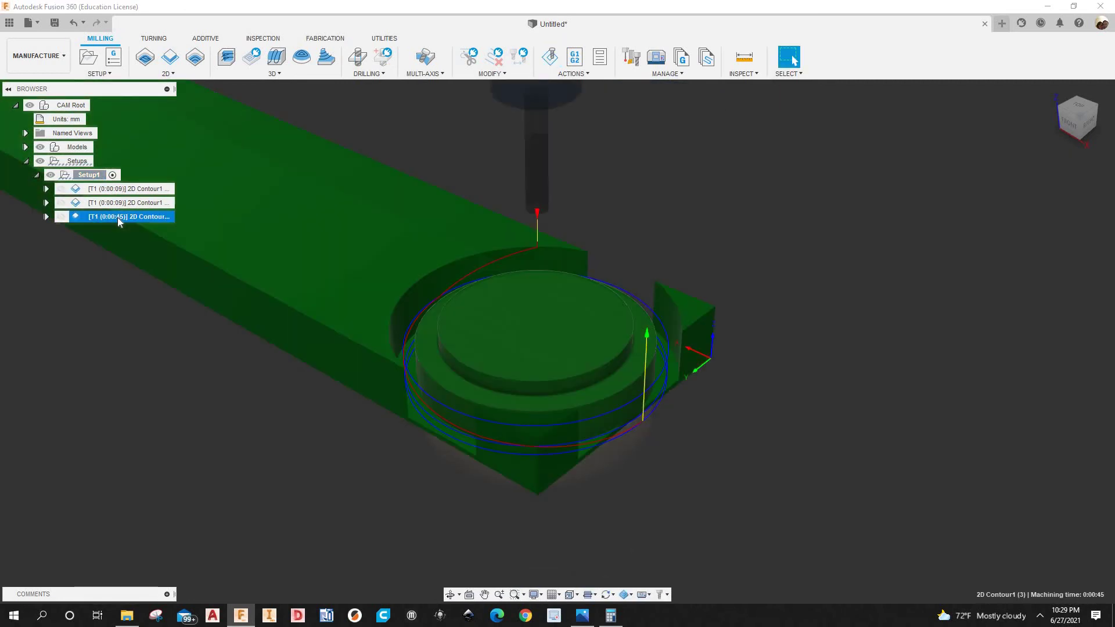
right_click(121, 221)
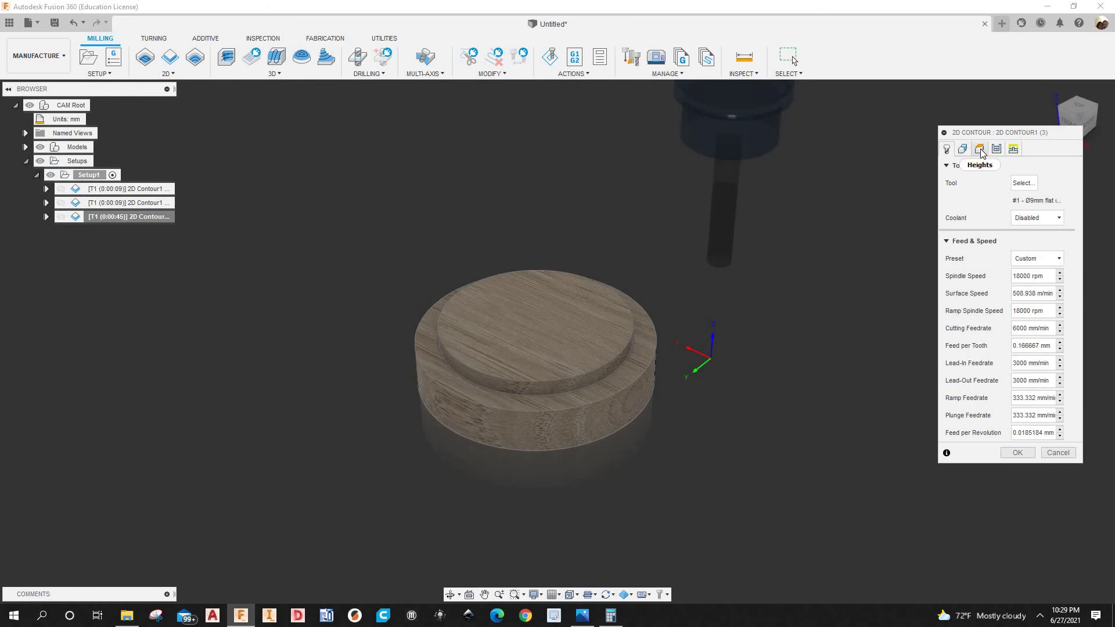
left_click(979, 149)
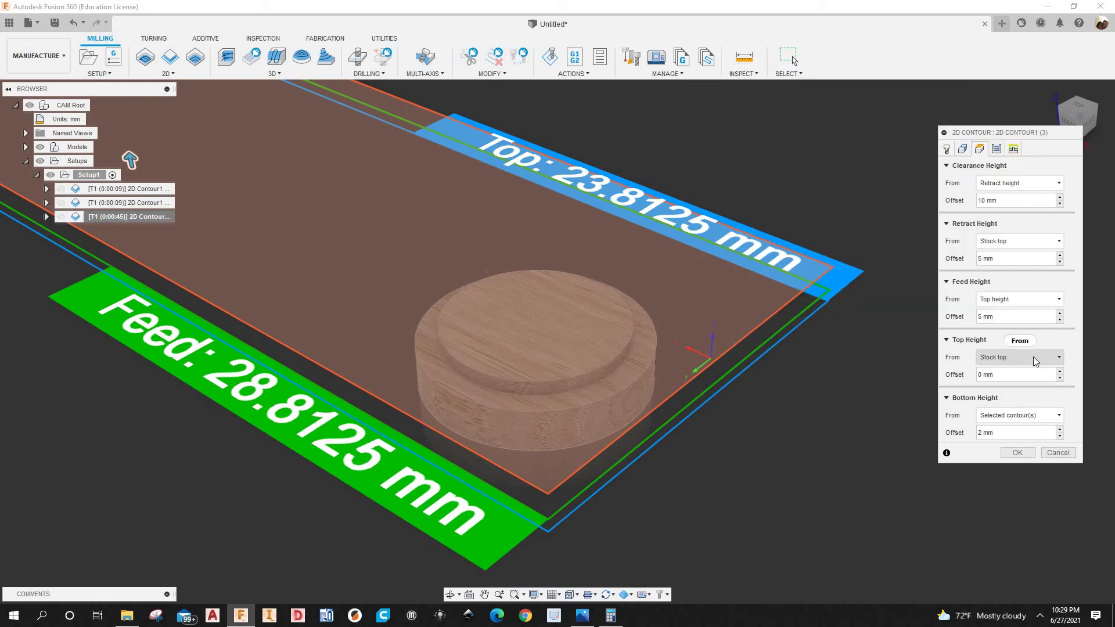
left_click(1032, 356)
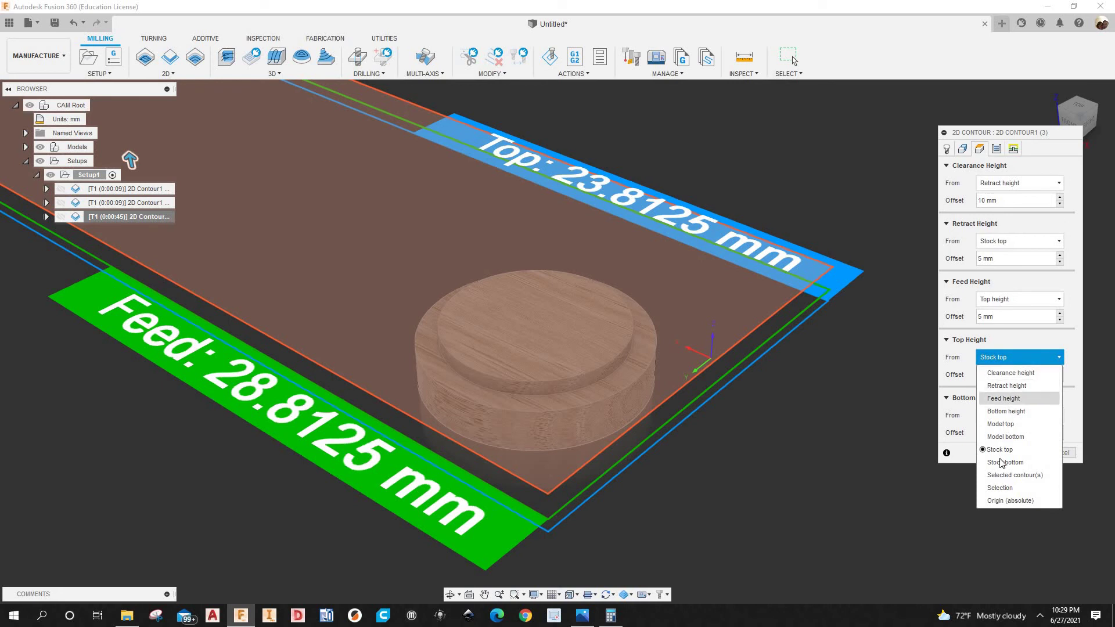
left_click(1000, 488)
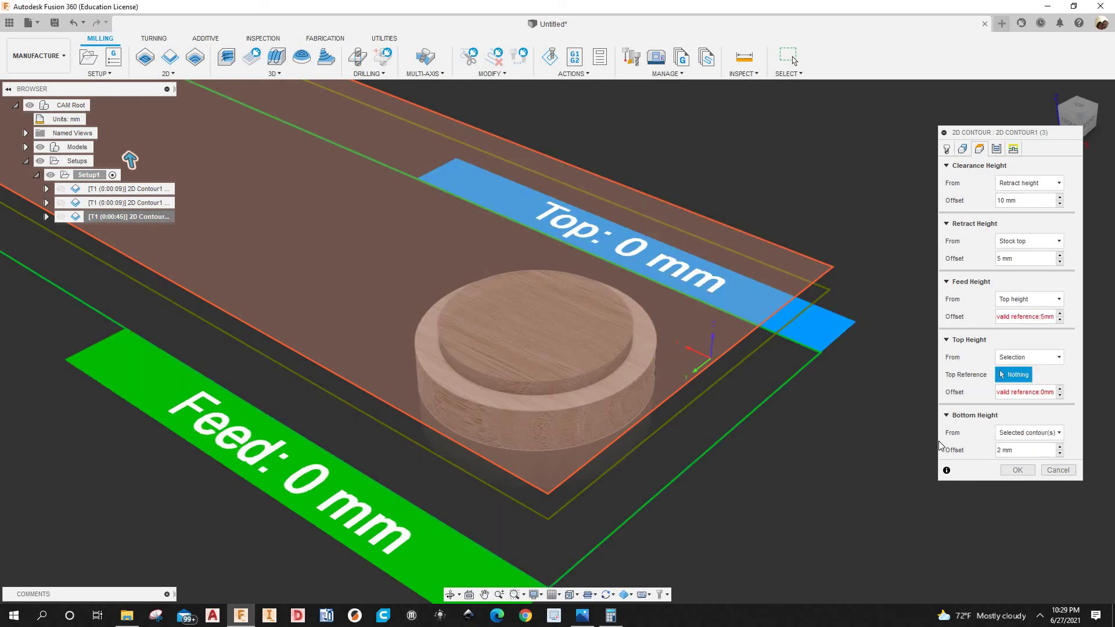
left_click(1017, 470)
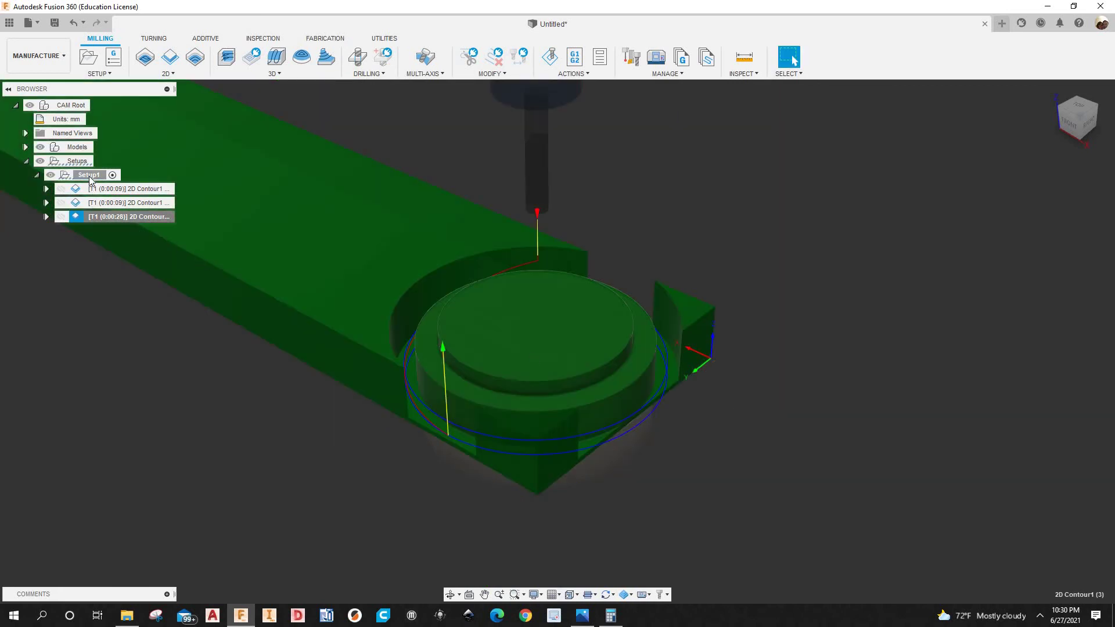
Simulate Setup1 again and inspect the tool's position against the board from the front view
left_click(90, 177)
right_click(90, 177)
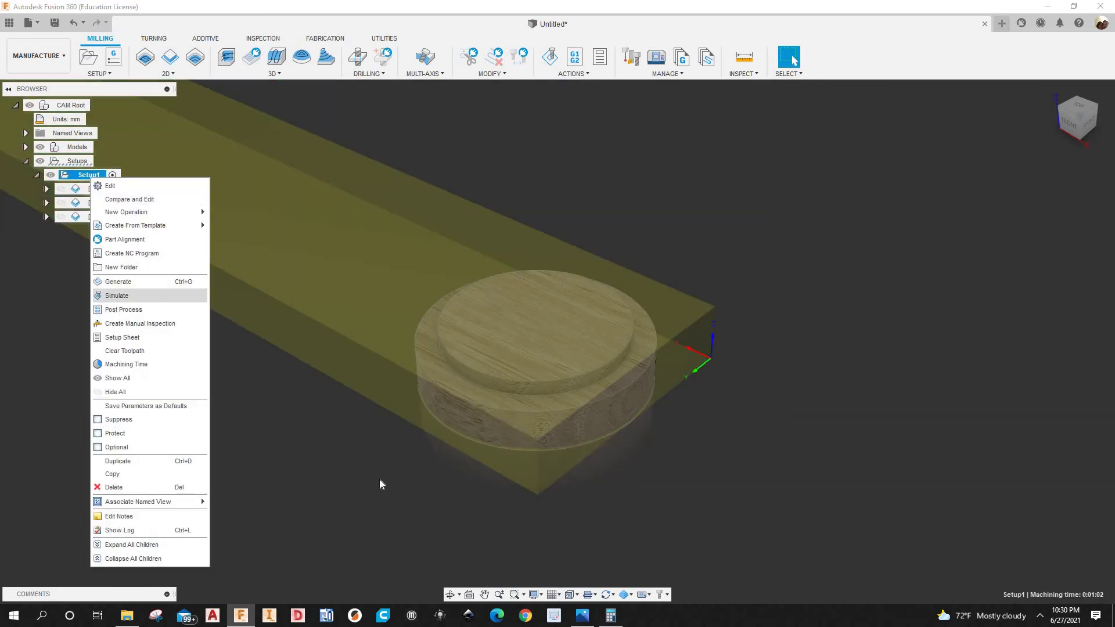
left_click(556, 548)
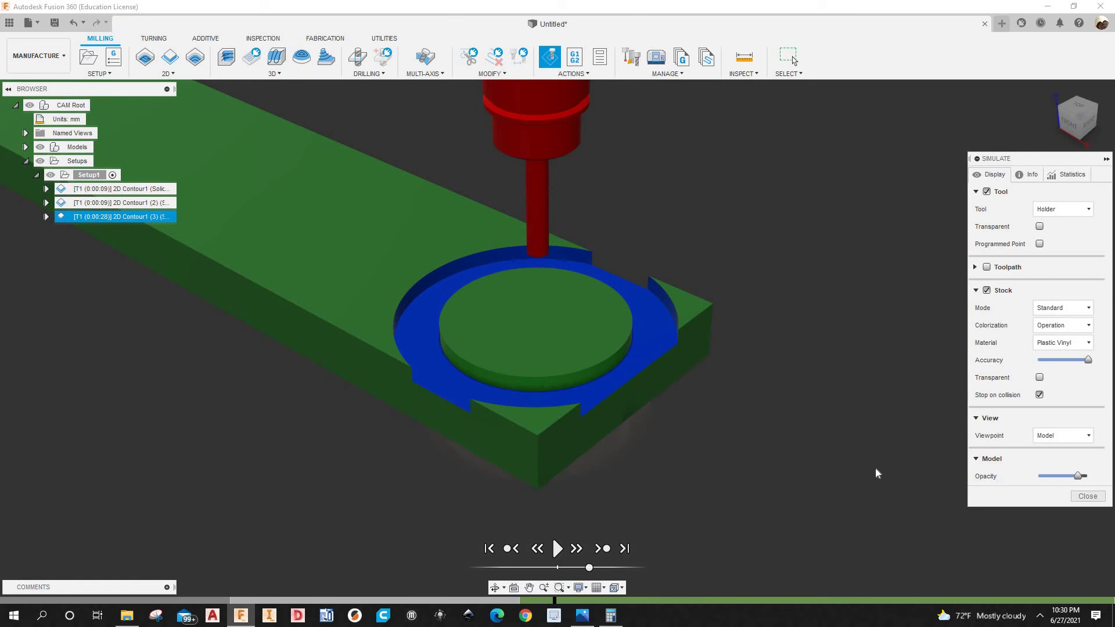
left_click(1072, 129)
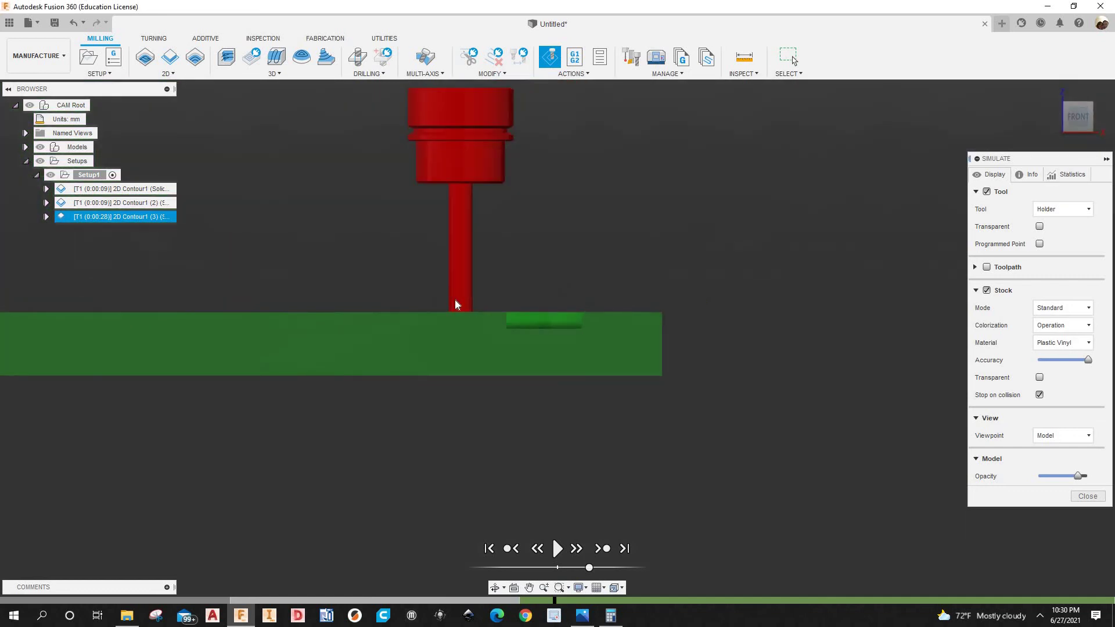
scroll(460, 313, "down", 5)
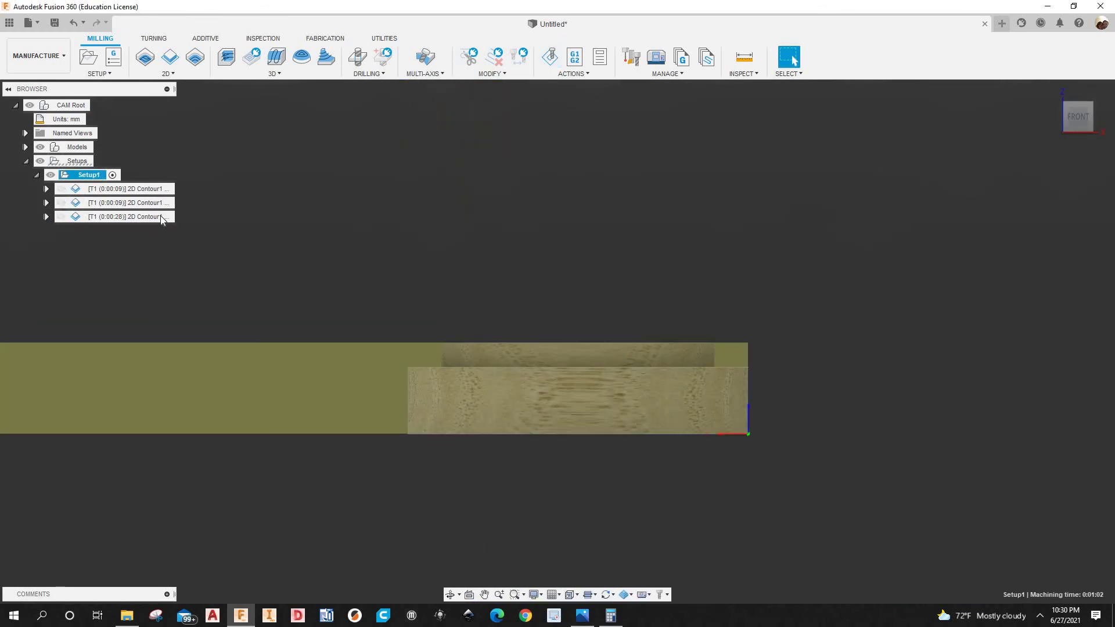
Reopen the third contour and set both the Retract Height and Feed Height offsets to 10 mm
left_click(160, 216)
right_click(164, 227)
left_click(180, 228)
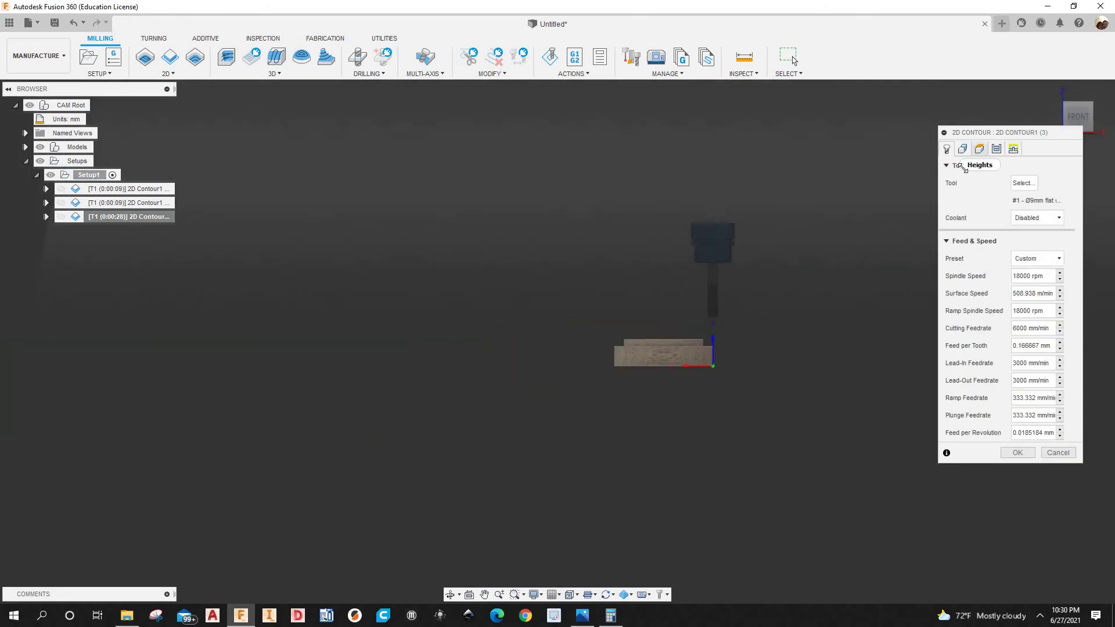
left_click(979, 150)
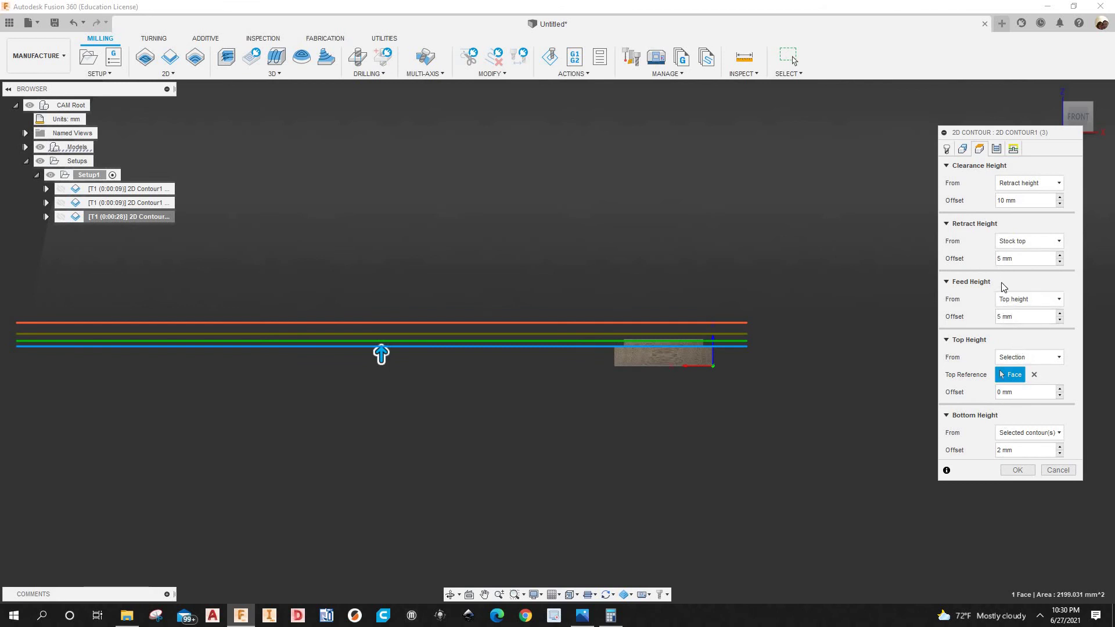
double_click(1000, 257)
double_click(997, 317)
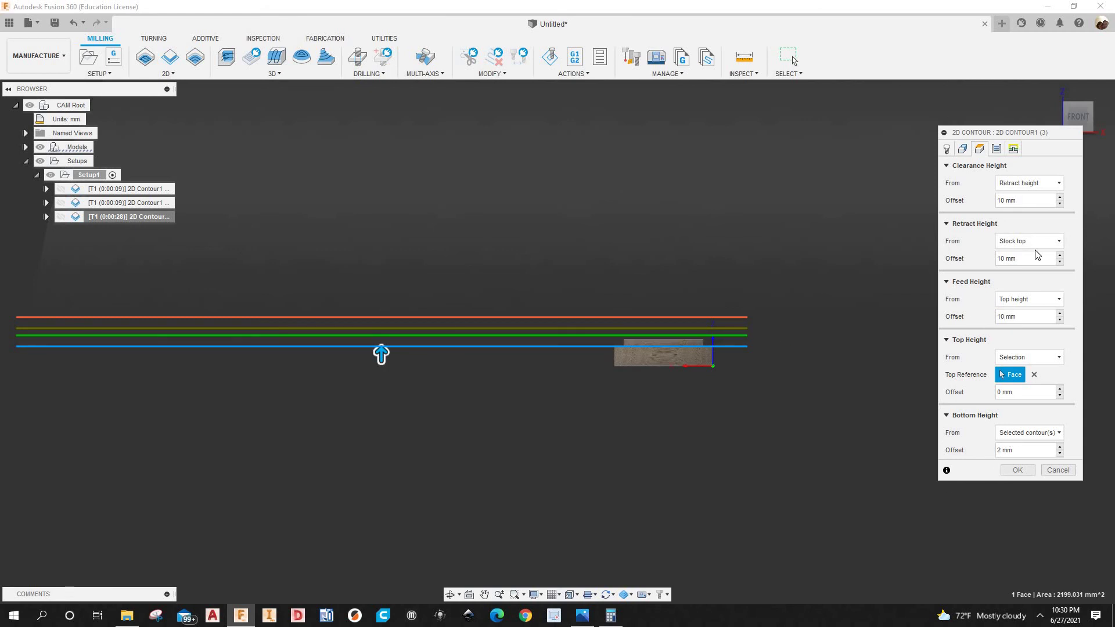
Apply the third contour's height changes, then simulate all Setup1 toolpaths on the stock and inspect the cut plug
left_click(1016, 473)
right_click(85, 176)
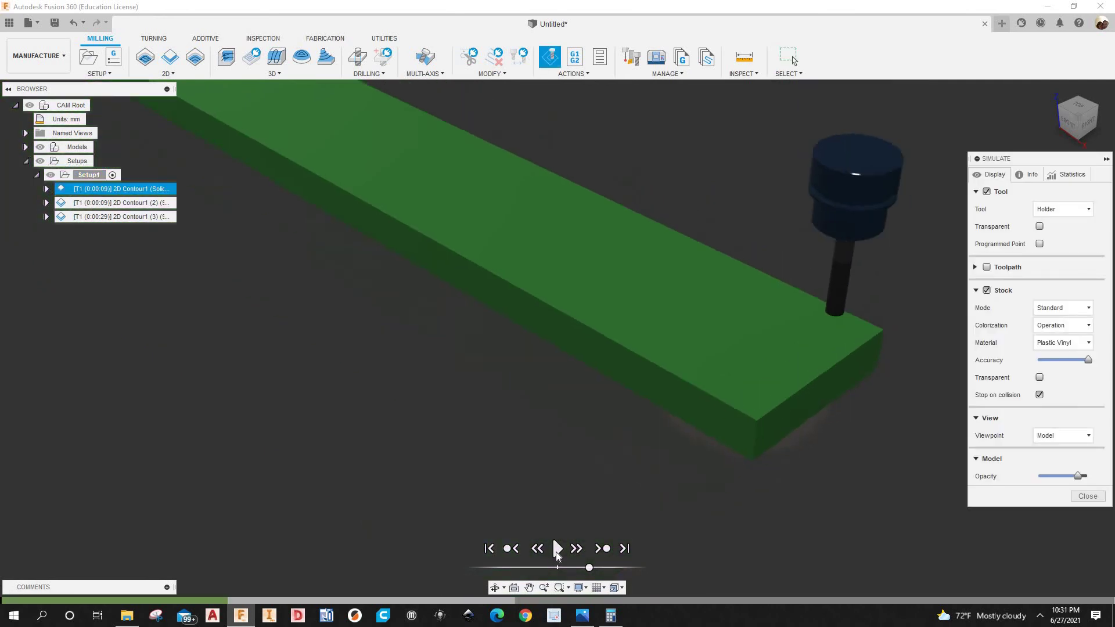
key("space")
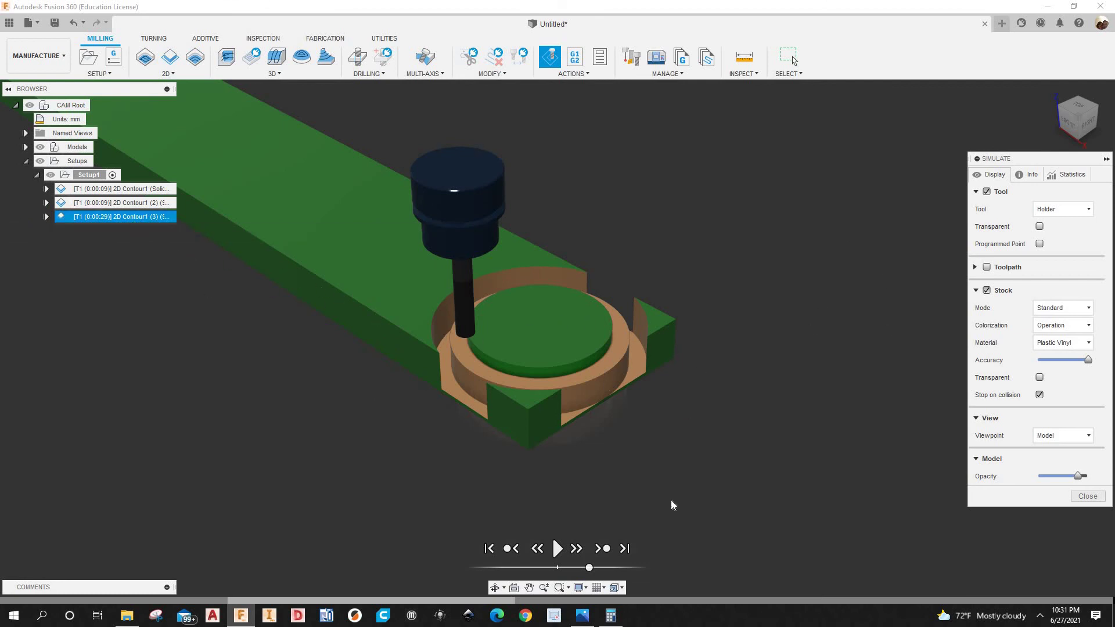
scroll(604, 396, "up", 5)
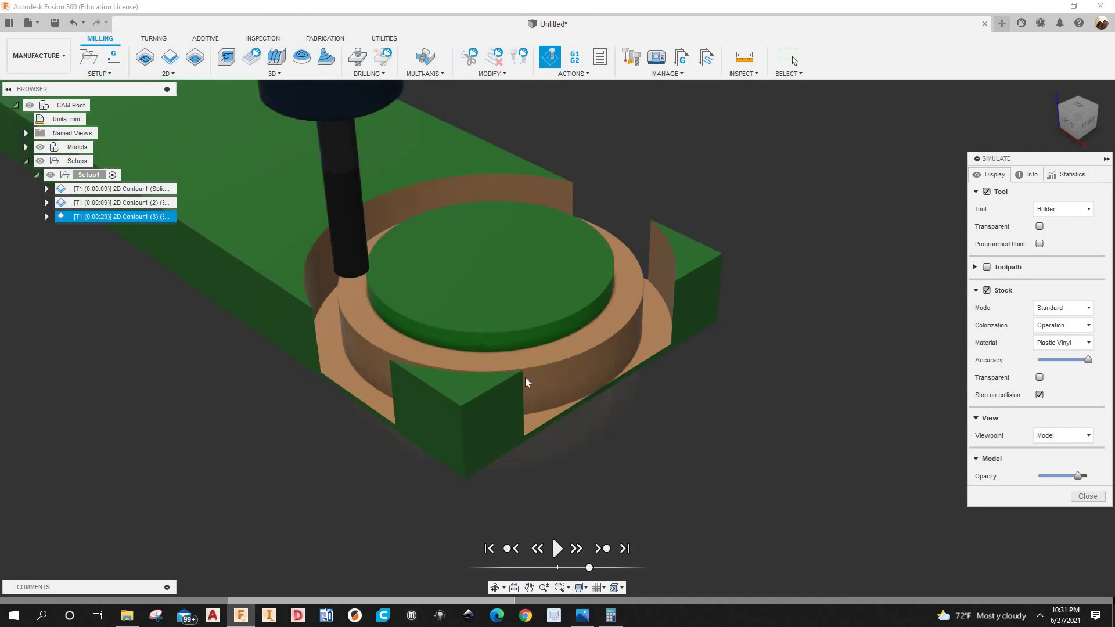
scroll(464, 351, "down", 2)
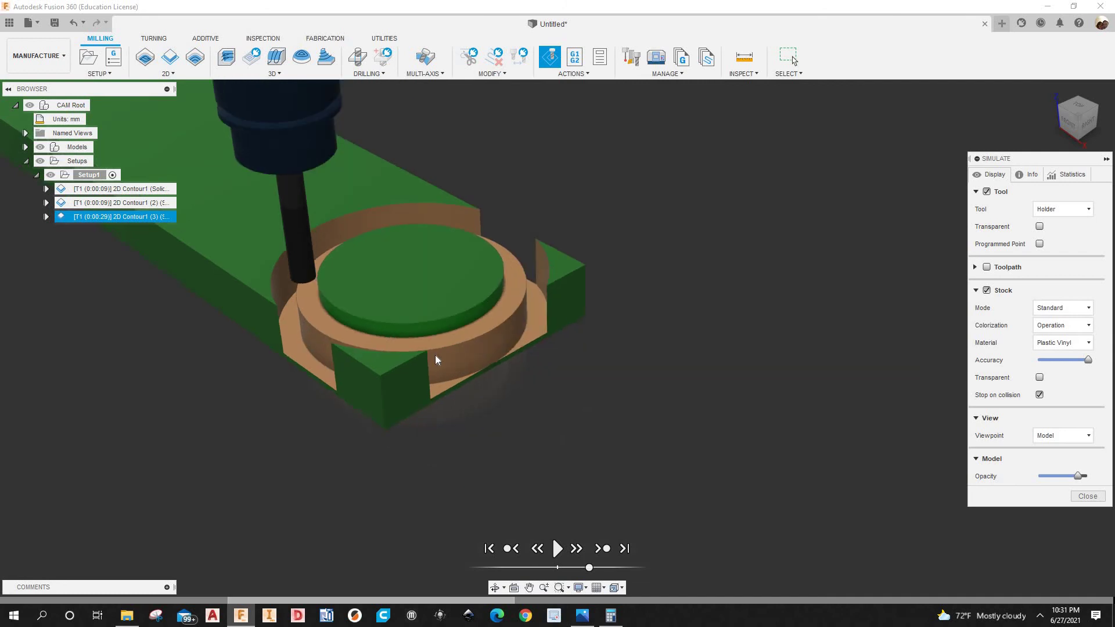
scroll(244, 250, "down", 2)
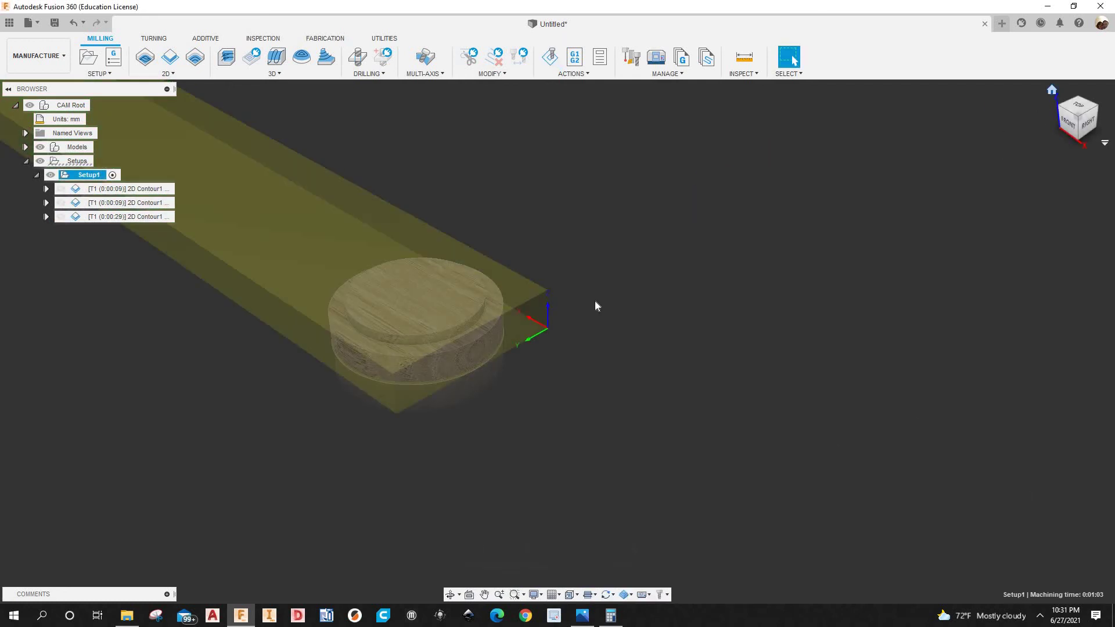
Rename Setup1 as cap
scroll(632, 361, "up", 3)
scroll(262, 405, "down", 4)
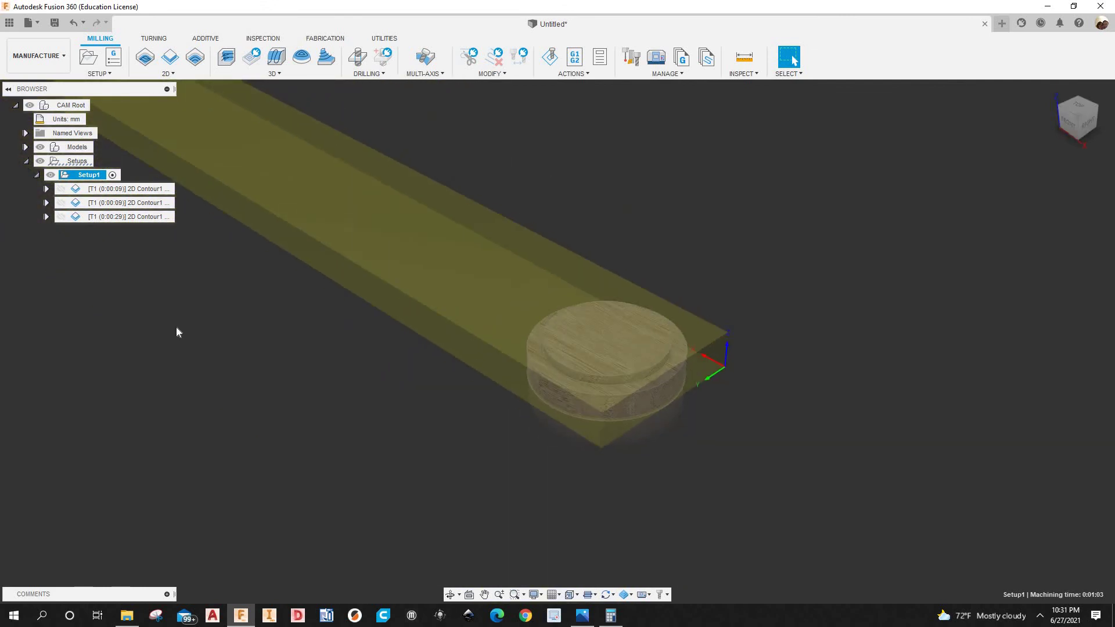
scroll(274, 410, "down", 2)
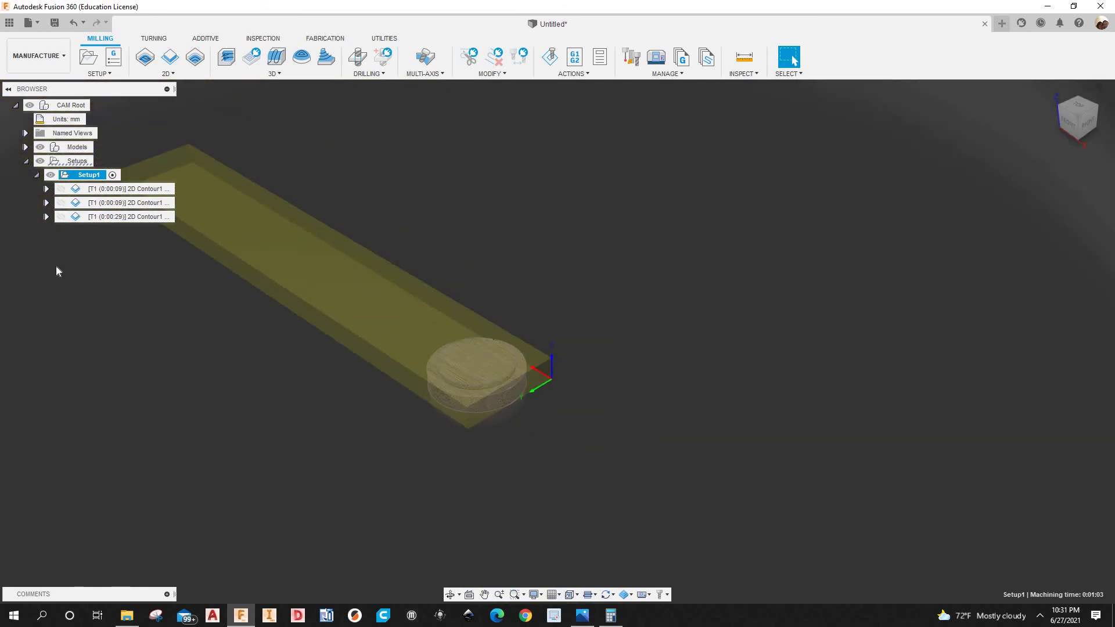
left_click(100, 175)
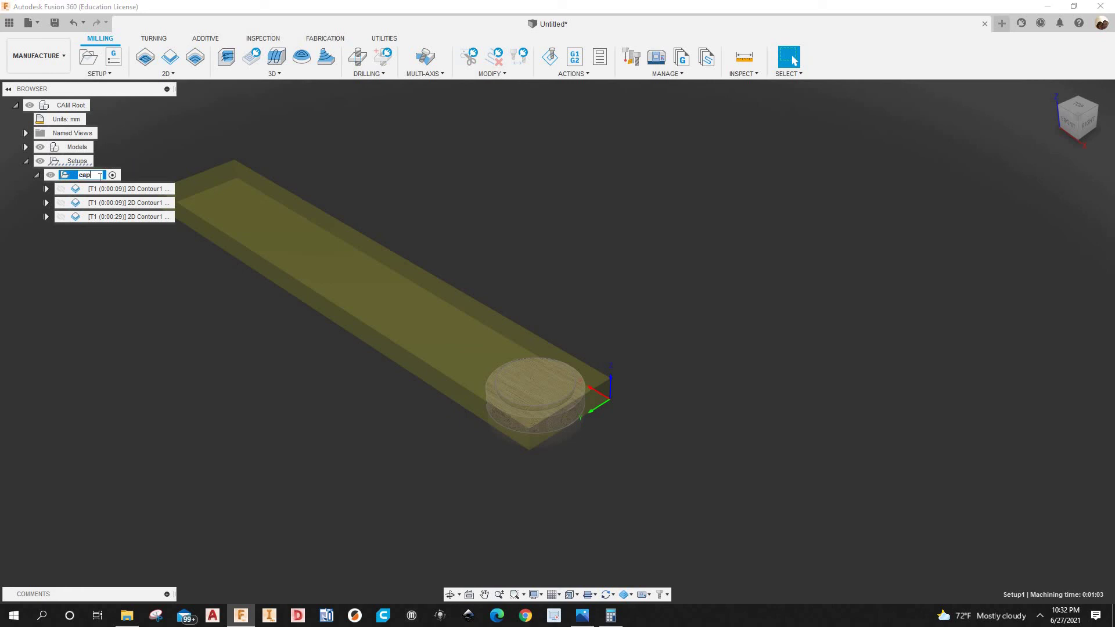
key("Return")
Post-process the cap setup with the woodWOP post into cap.mpr, and minimize the code editor showing the output
right_click(81, 178)
left_click(145, 306)
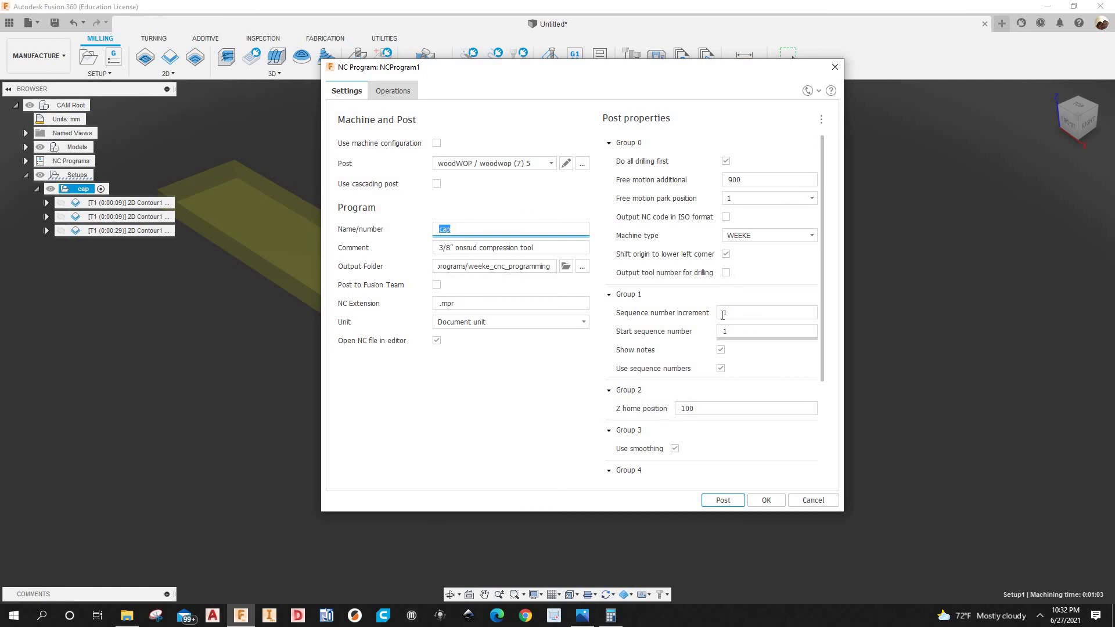
scroll(726, 371, "down", 3)
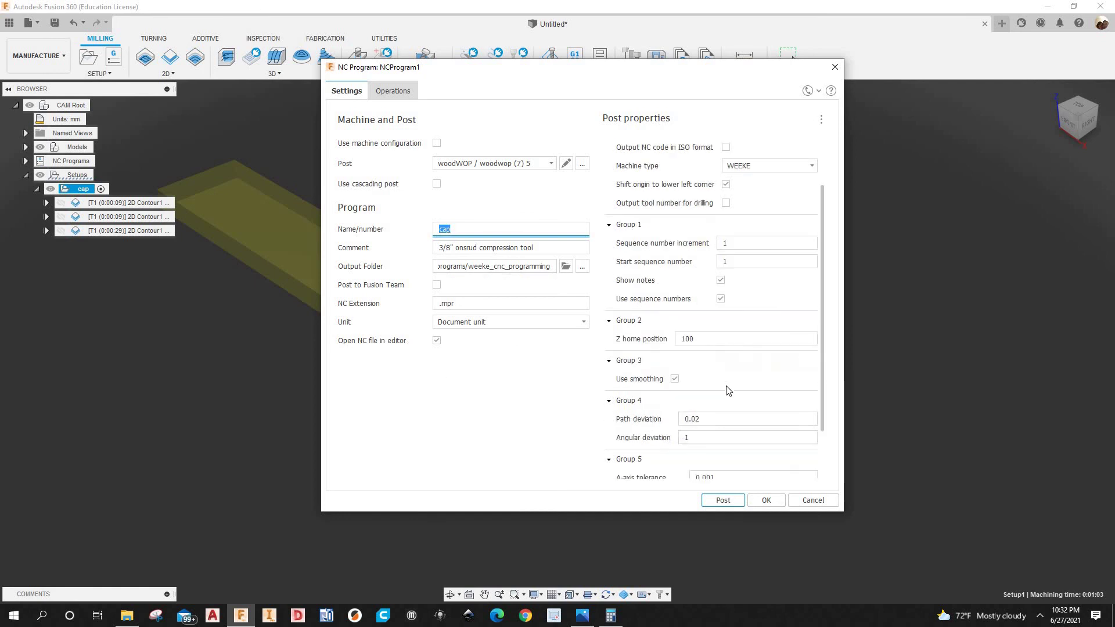
left_click(723, 503)
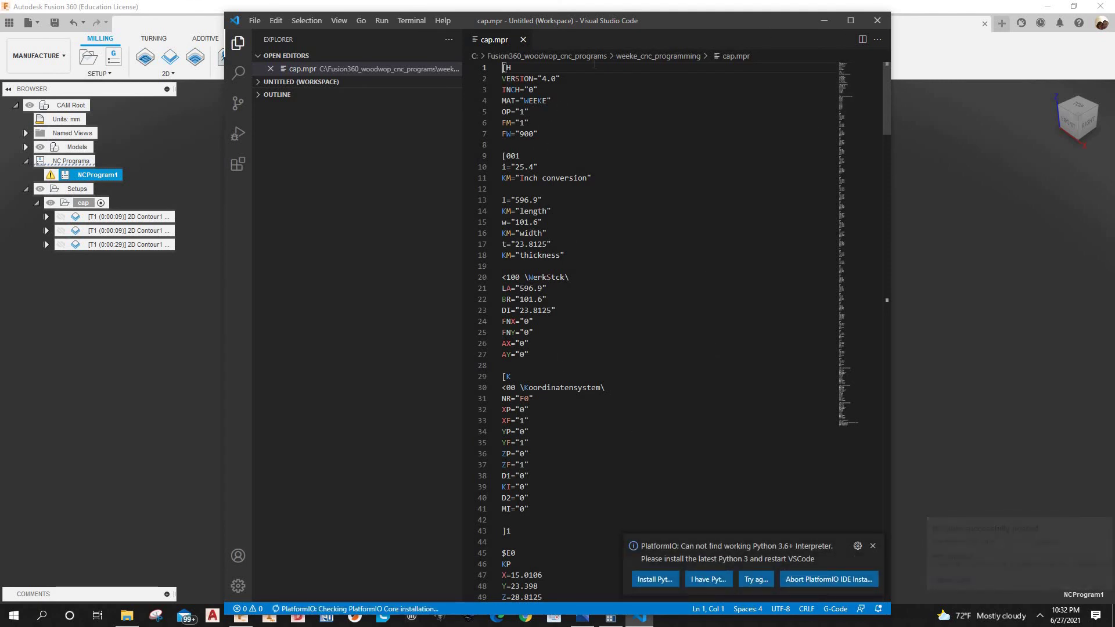
left_click(814, 23)
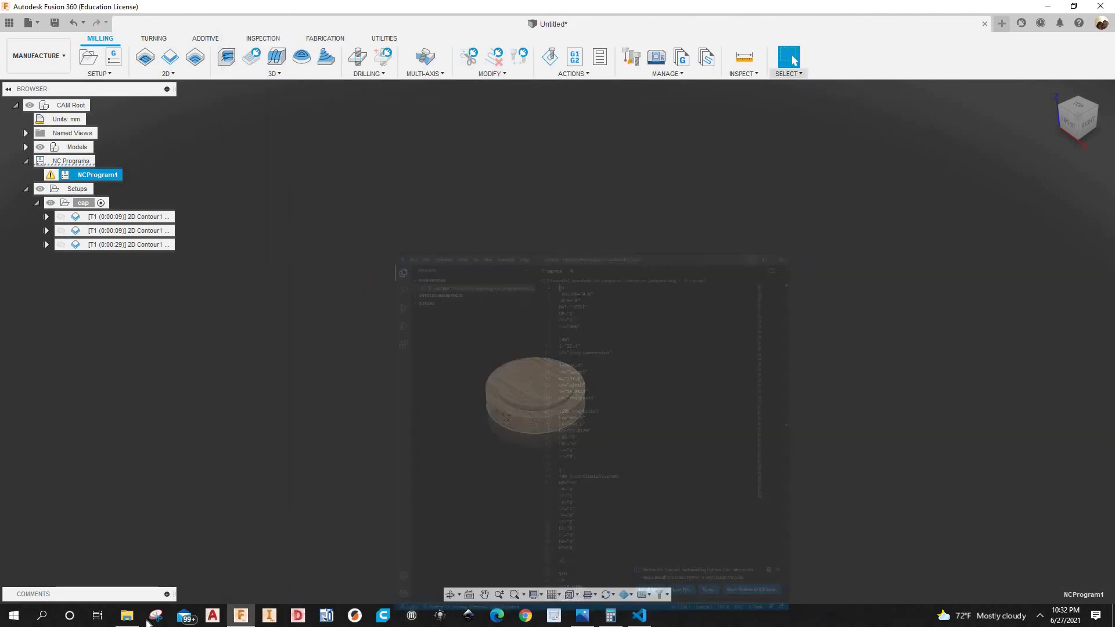
Open the cap program from the weeke_cnc_programming folder inside Fusion360_woodwop_cnc_programs in woodWOP
left_click(127, 615)
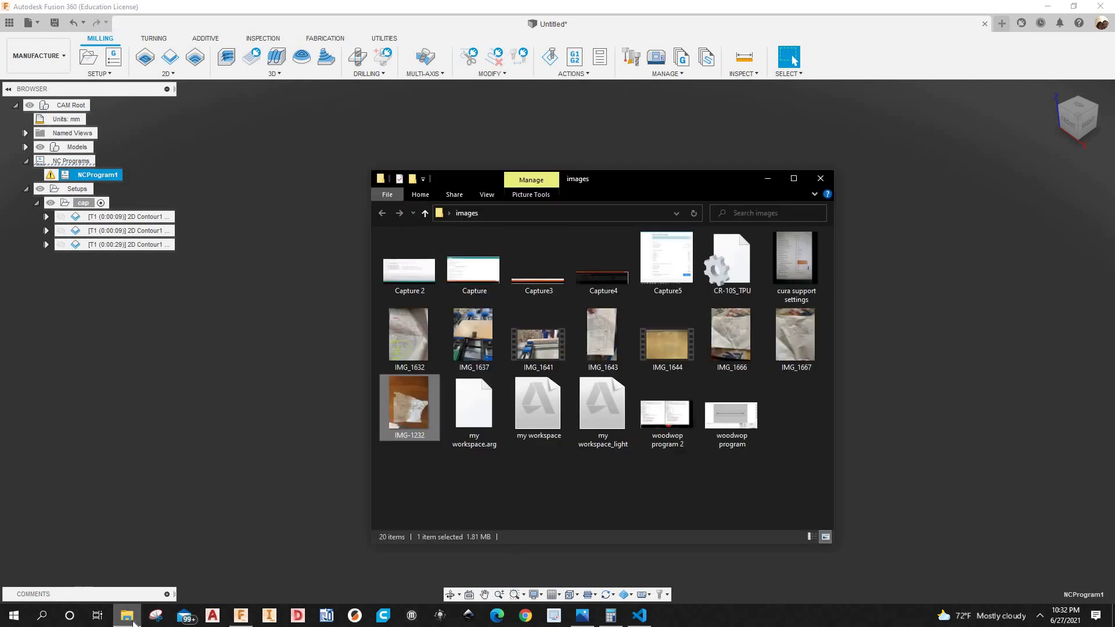
left_click_drag(132, 620, 148, 496)
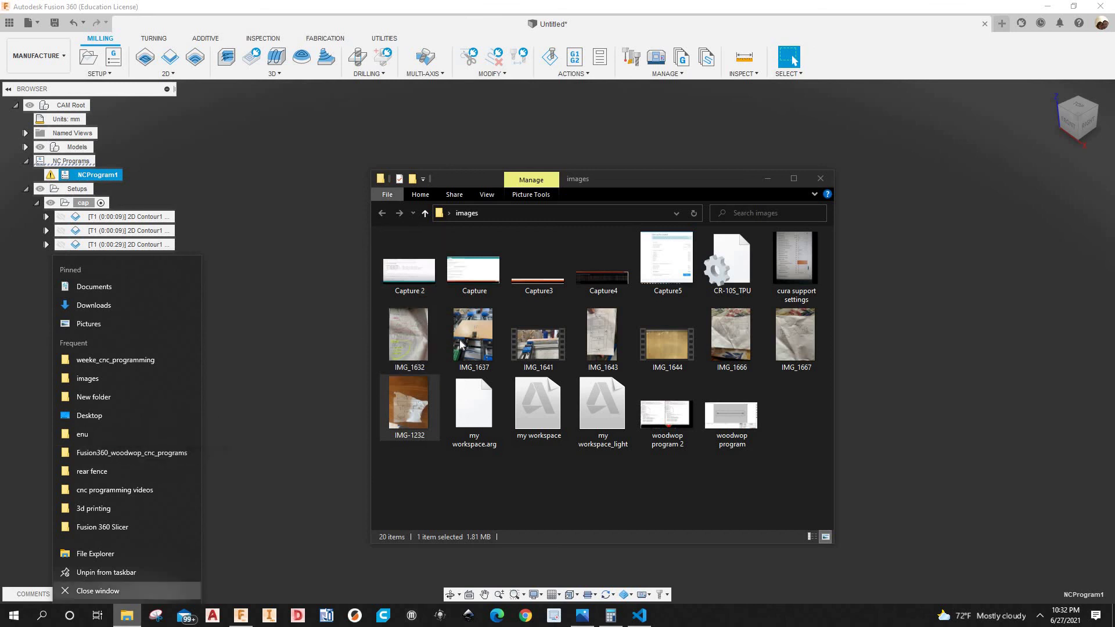
left_click(131, 453)
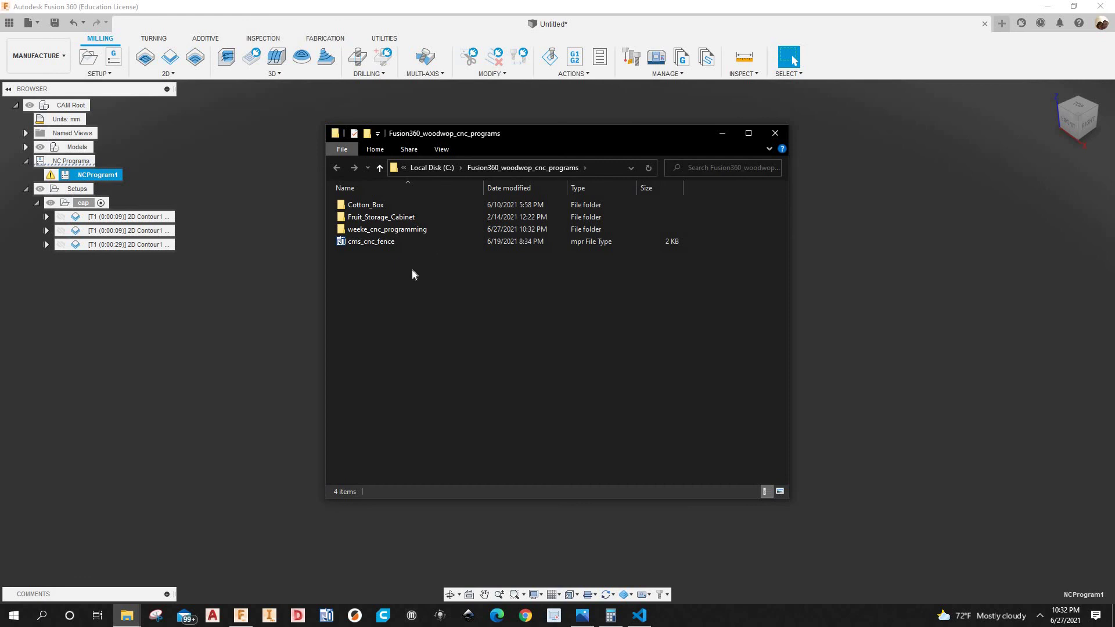
double_click(393, 230)
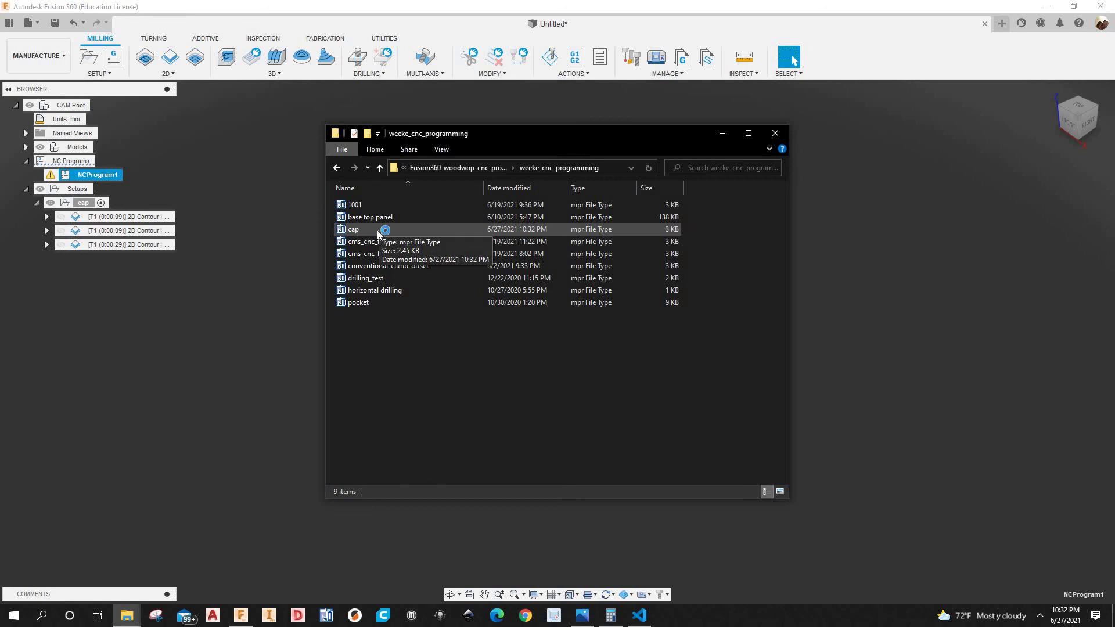
left_click(377, 230)
key("Return")
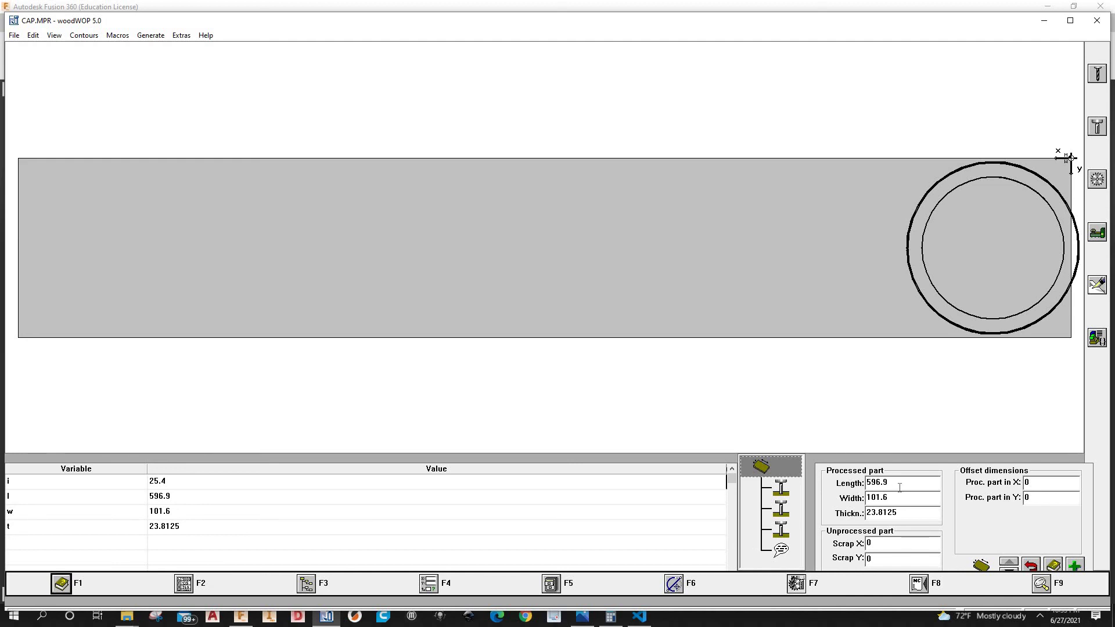
Set the processed part's length, width and thickness to the variables l, w and t
left_click(822, 495)
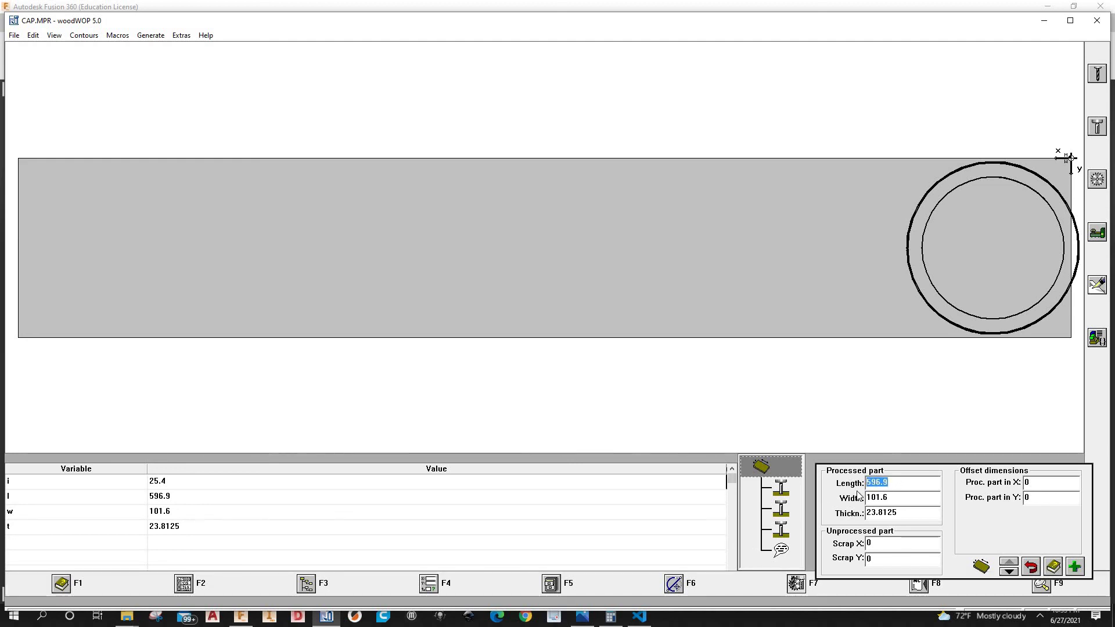
type("l")
key("Tab")
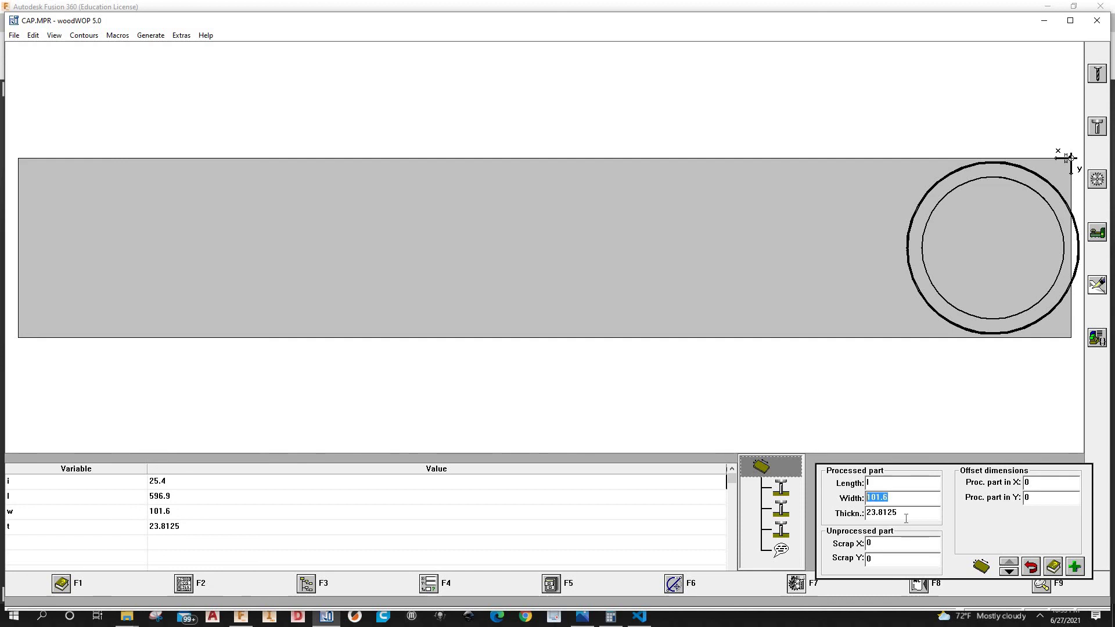
type("w")
type("t")
left_click(777, 315)
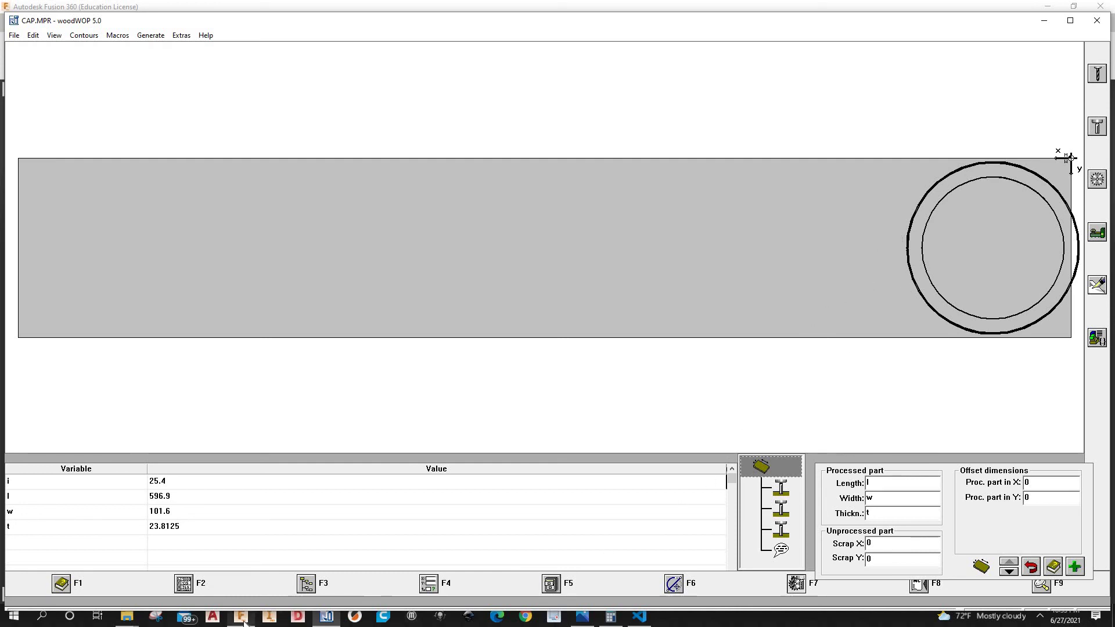
Switch to Fusion 360 to check the cap setup's stock and origin from the top, and return to woodWOP with its window maximized
key("alt+Tab")
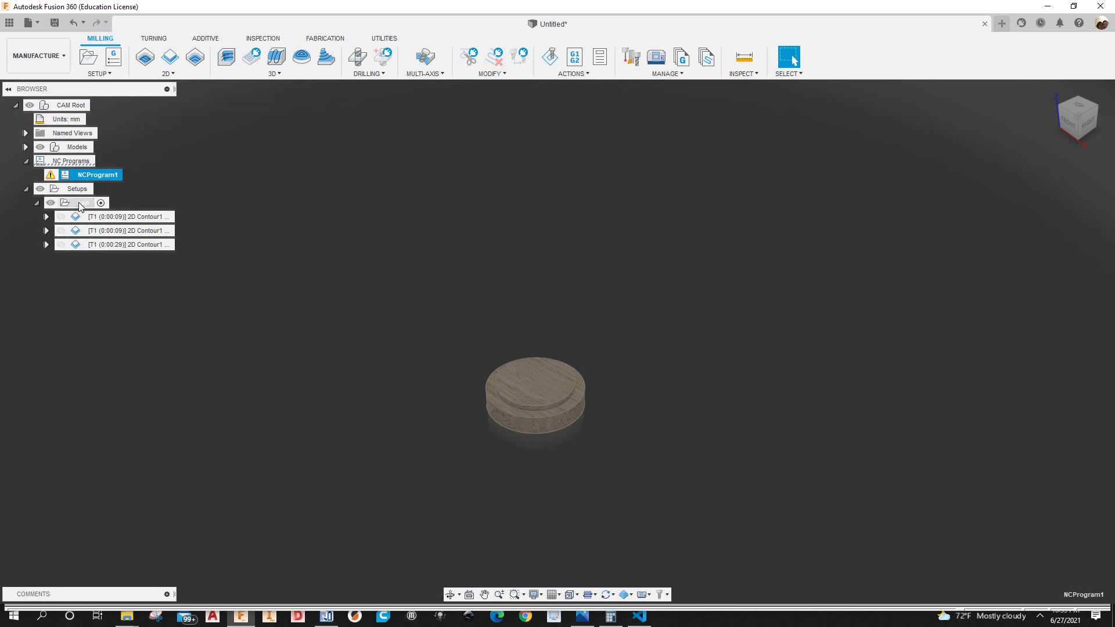
left_click(1075, 118)
left_click(1103, 105)
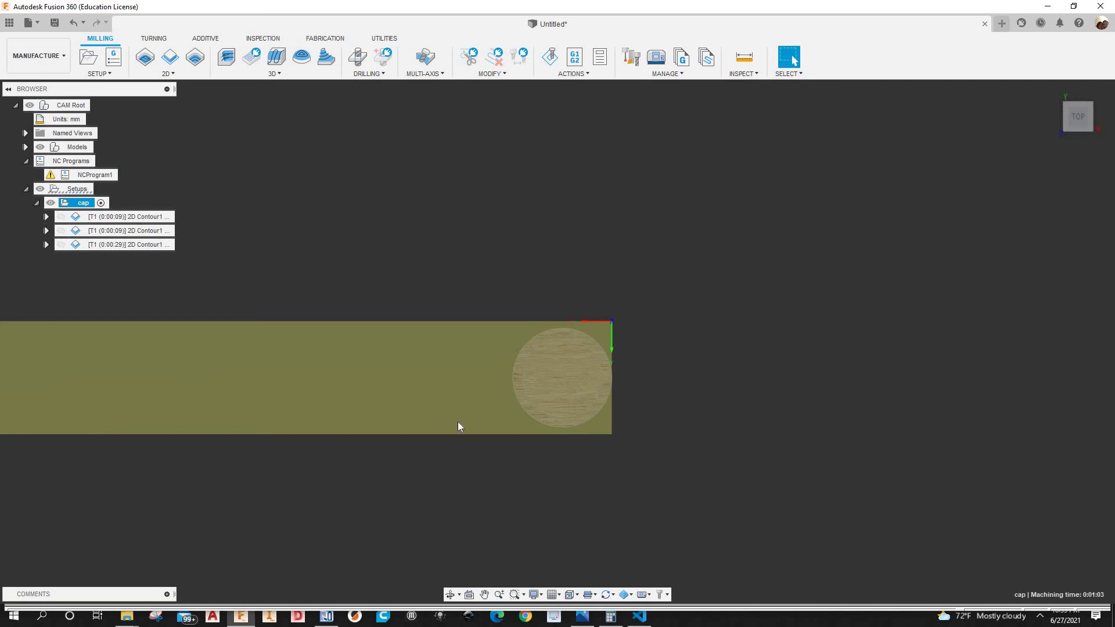
left_click(953, 212)
left_click(1043, 94)
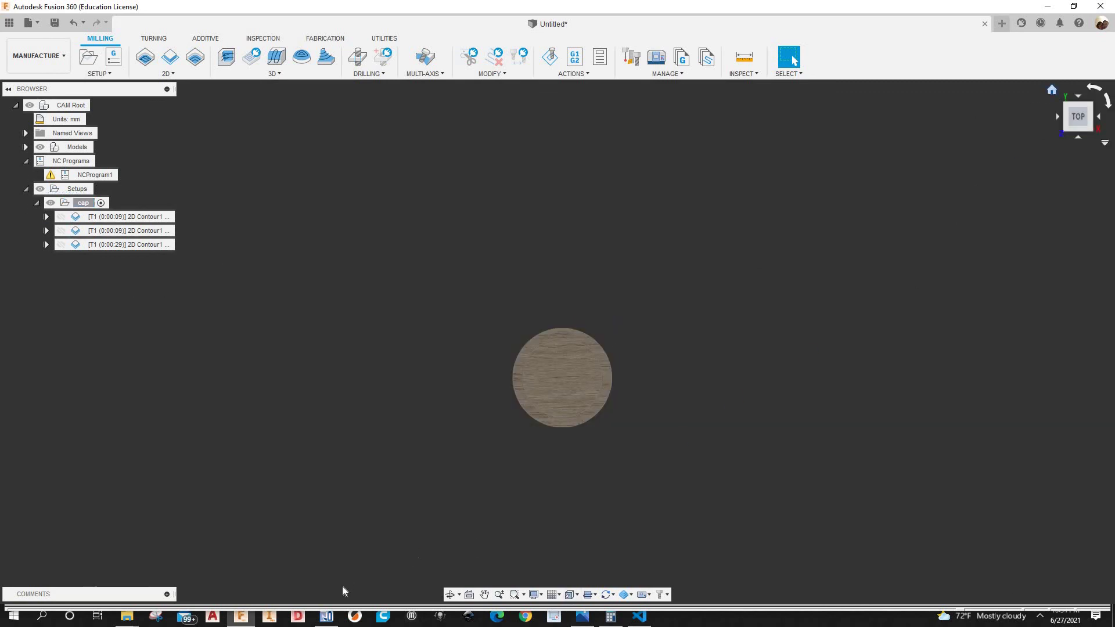
key("alt+Tab")
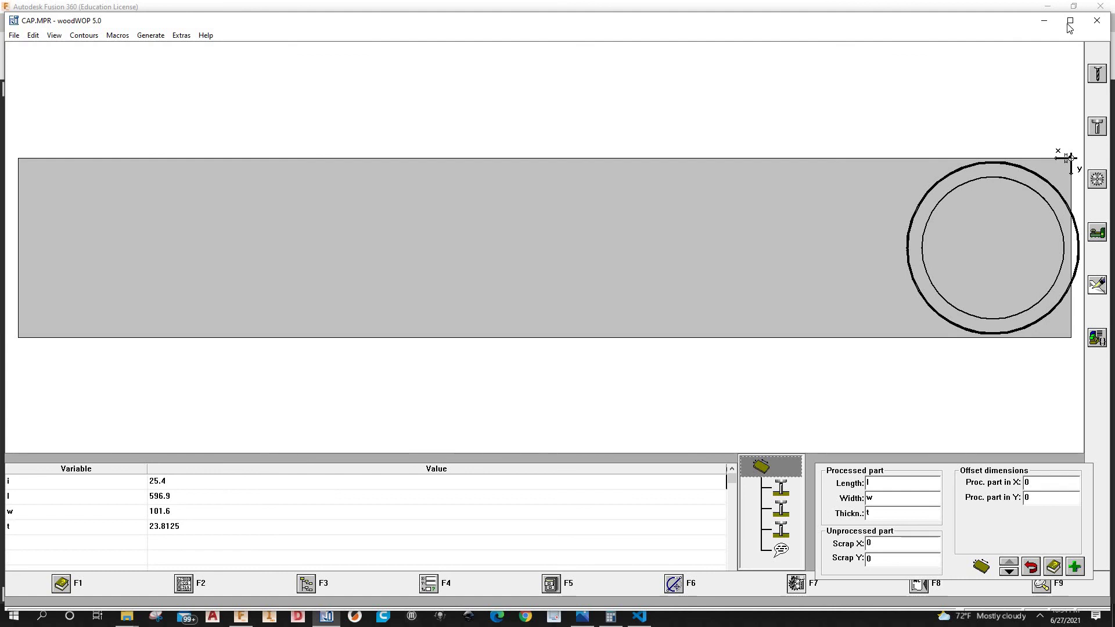
key("super+Up")
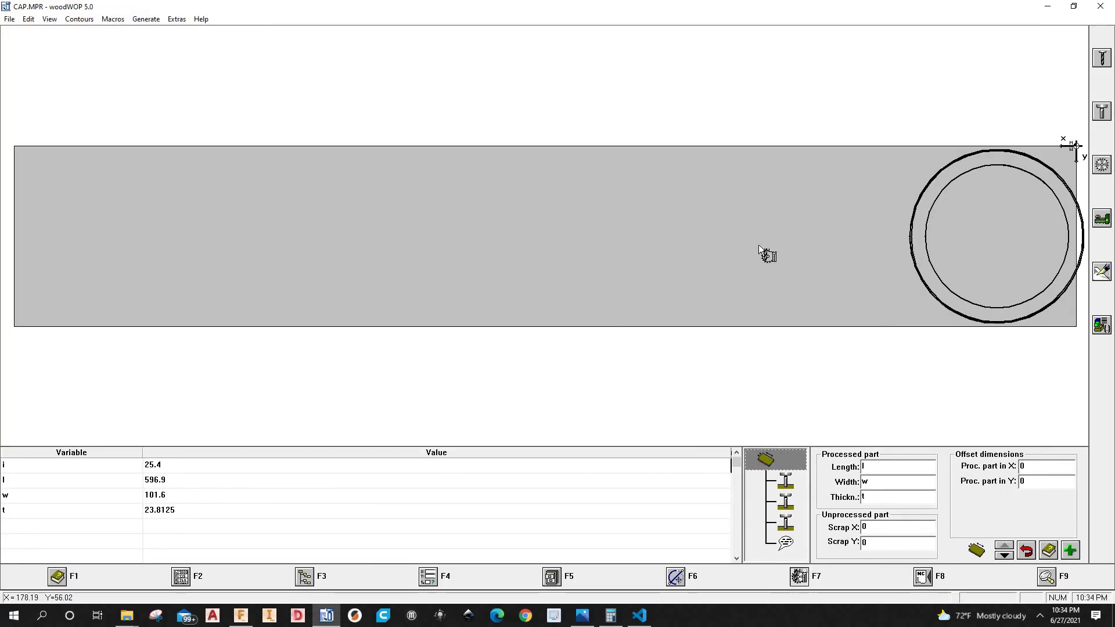